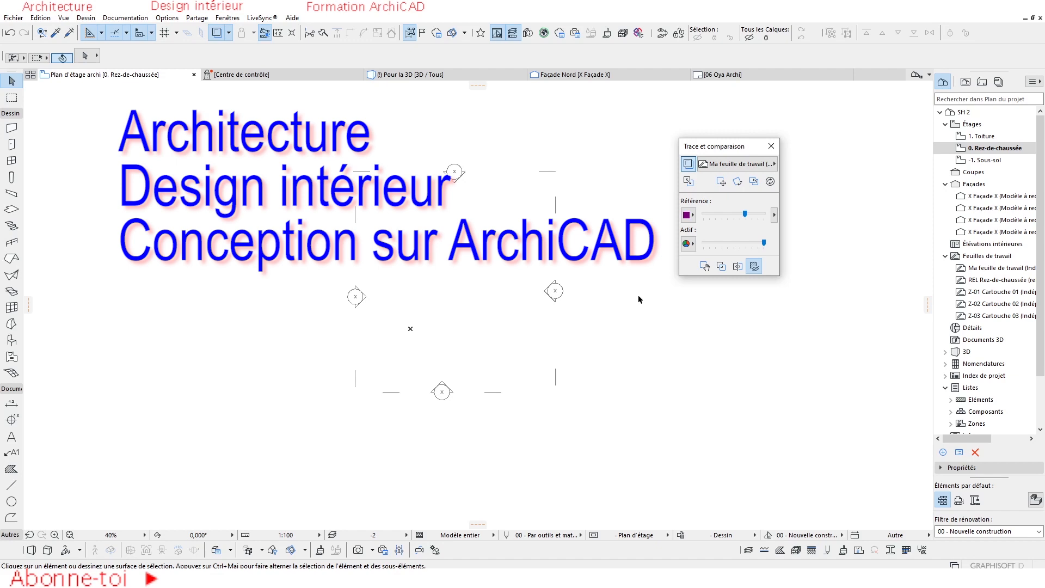
Open the -1. Sous-sol storey and set the Object tool's default to the library object Canapé 01 26.
key(F8)
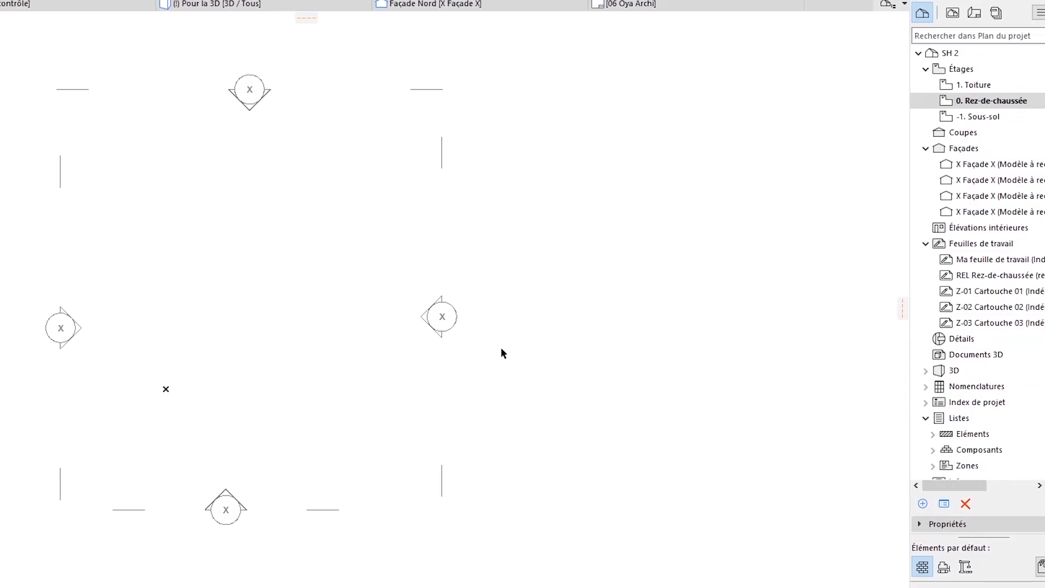
scroll(537, 347, down, 1)
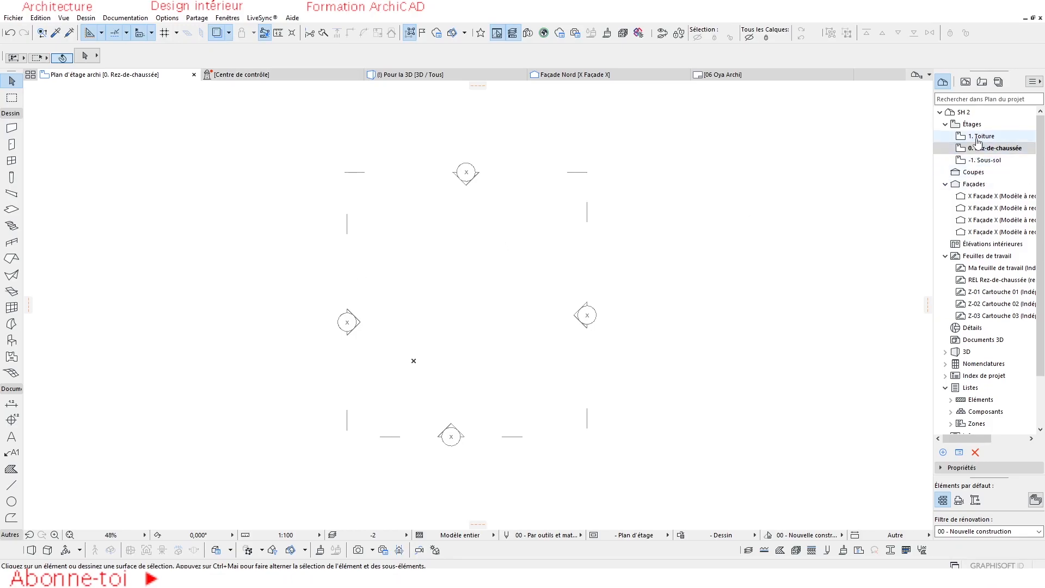
double_click(990, 161)
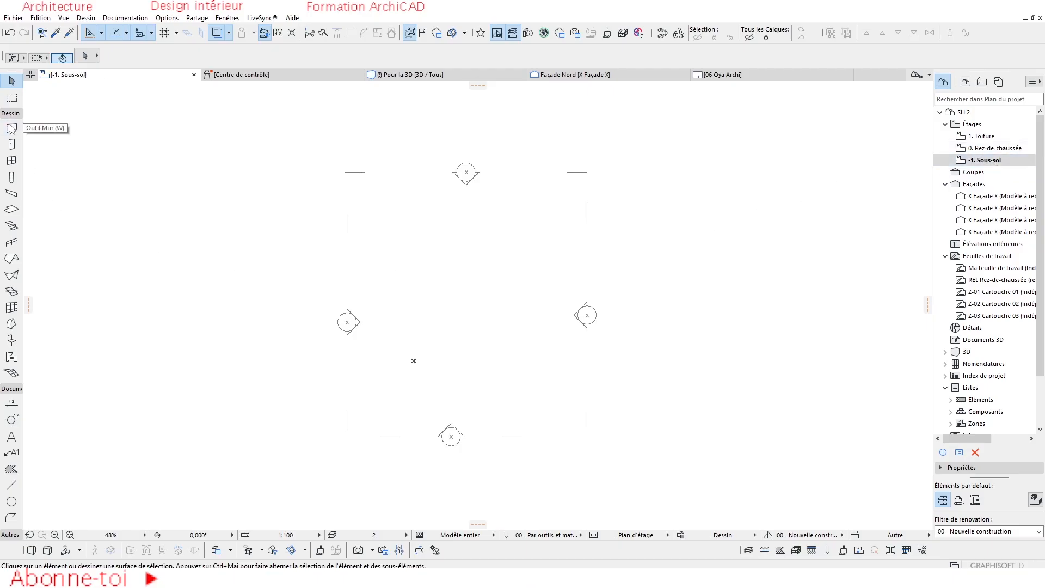
click(11, 340)
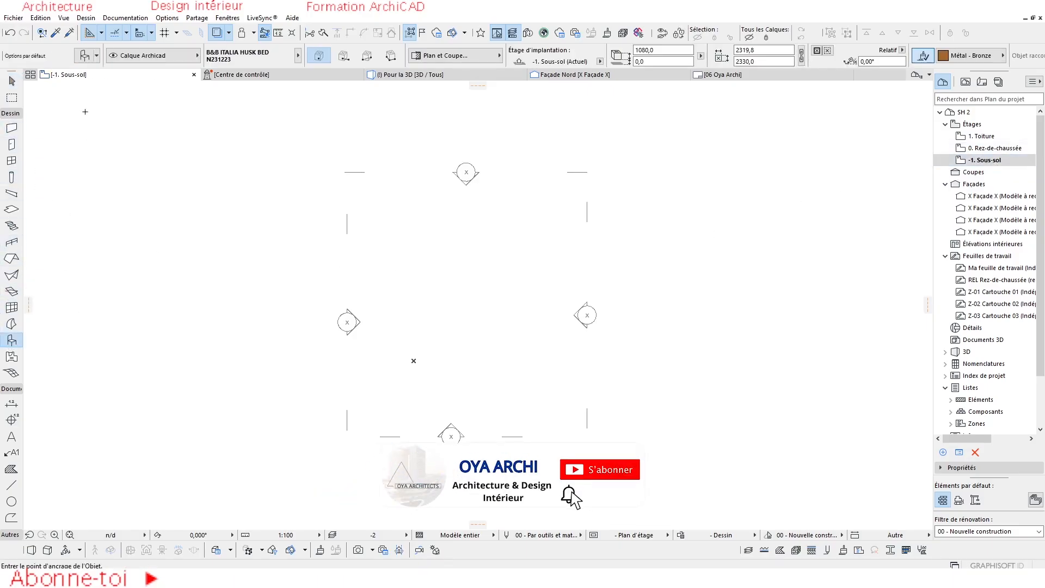
key(ctrl+t)
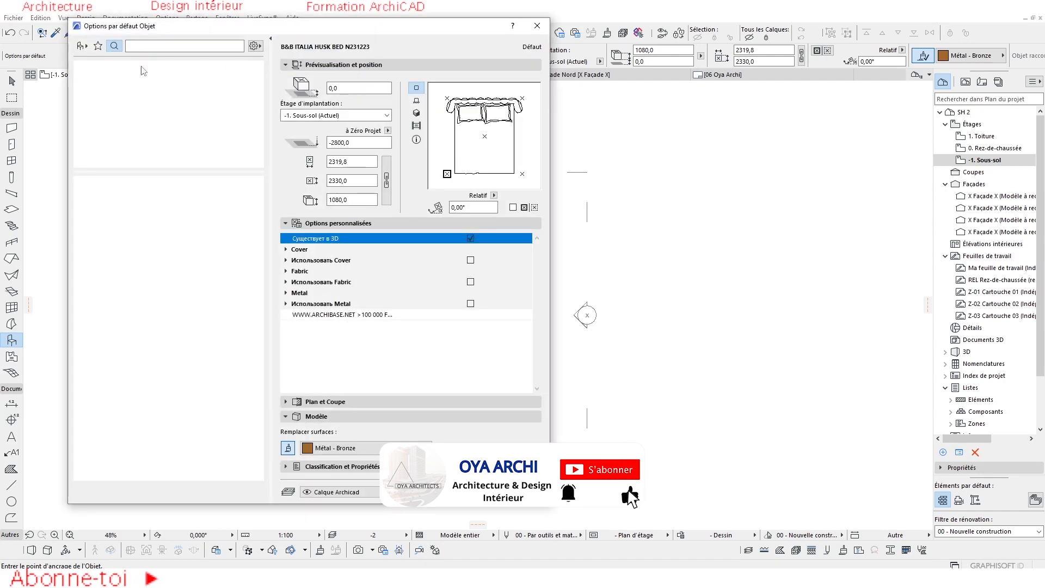
click(113, 46)
text(cana)
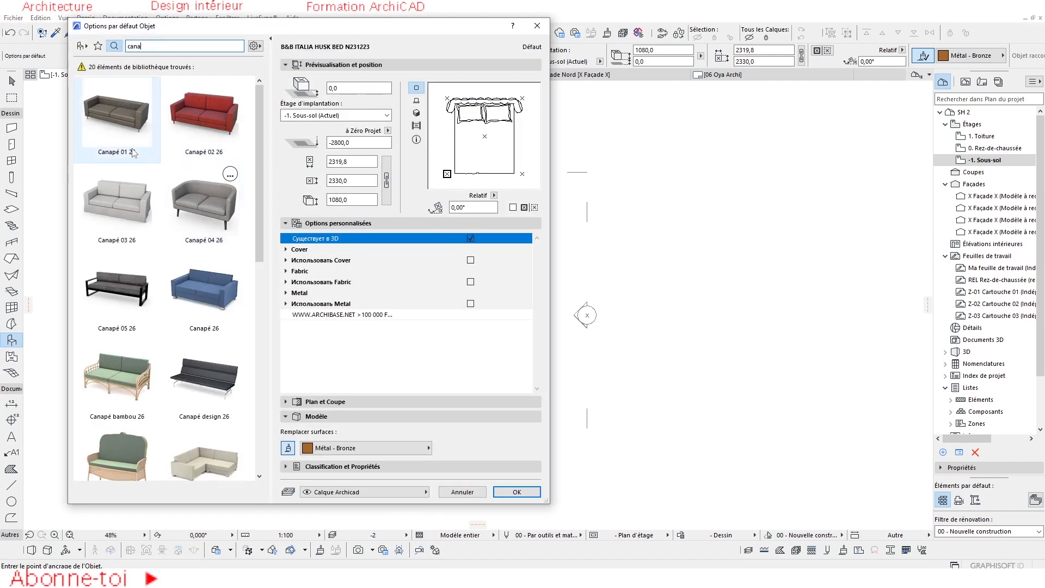
click(133, 152)
click(516, 491)
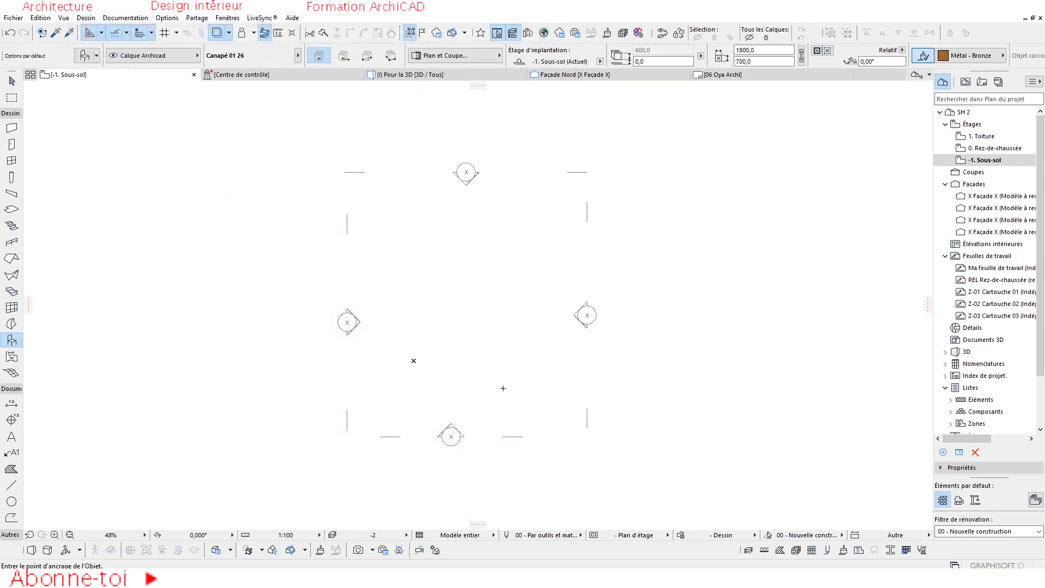
Place the Canapé 01 26 sofa inside the area framed by the four elevation markers and select it.
click(446, 280)
scroll(452, 307, up, 3)
middle_drag(454, 308, 464, 250)
key(Escape)
click(474, 211)
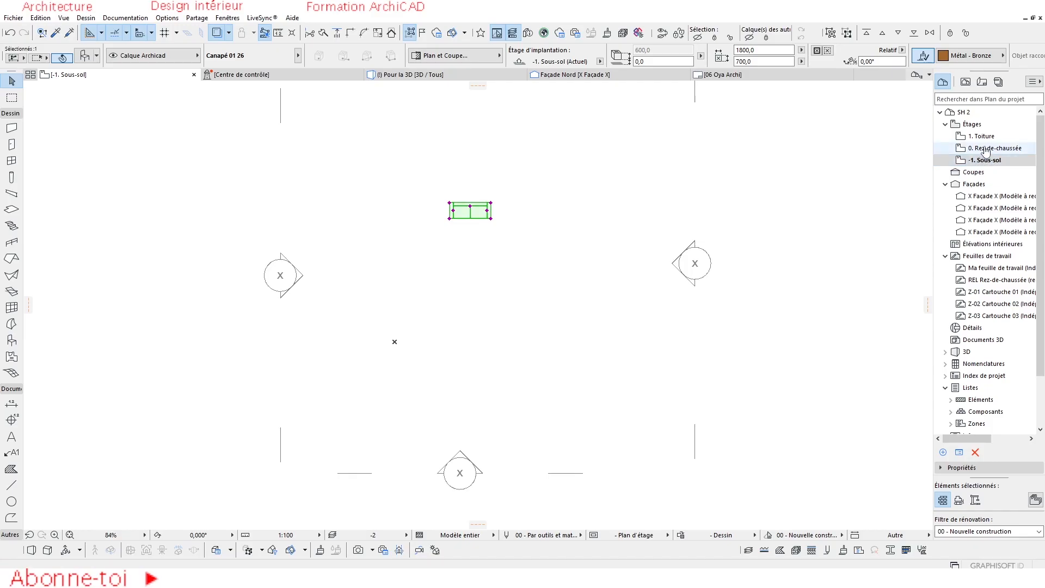
Open the 0. Rez-de-chaussée storey and choose the -1. Sous-sol storey as its trace reference.
double_click(994, 148)
scroll(443, 310, down, 3)
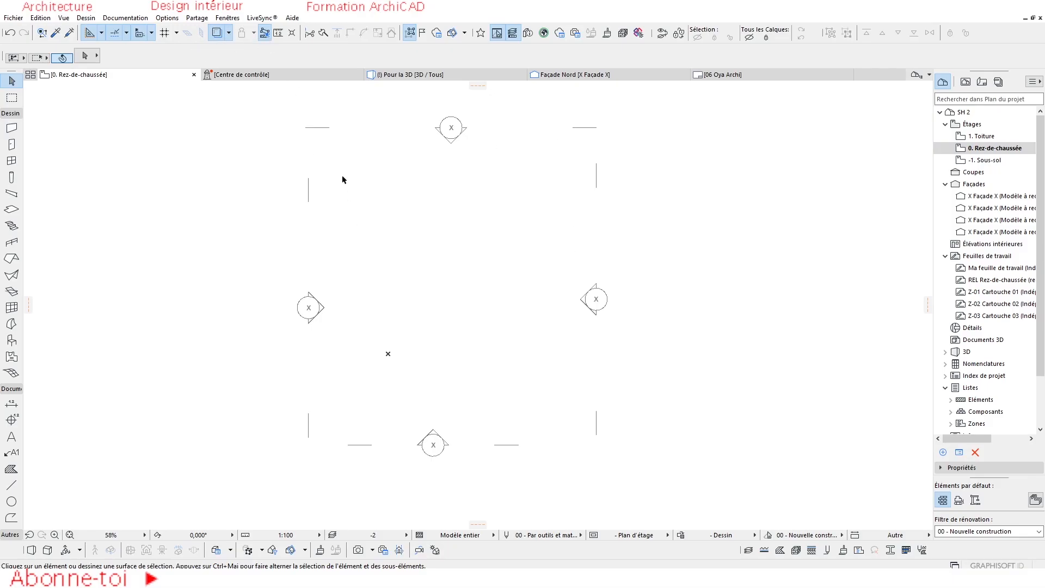
click(230, 33)
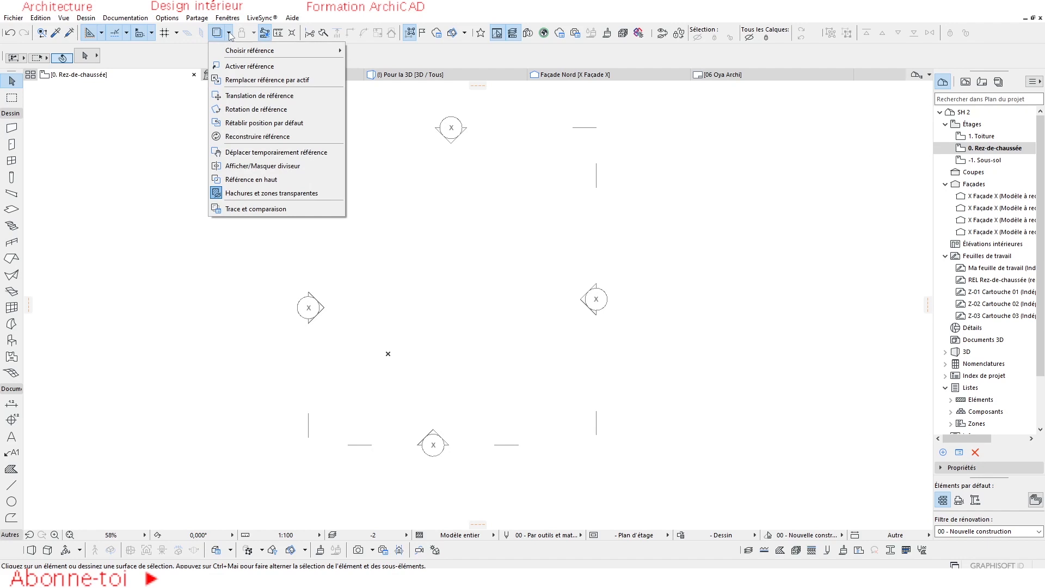
mouse_move(243, 54)
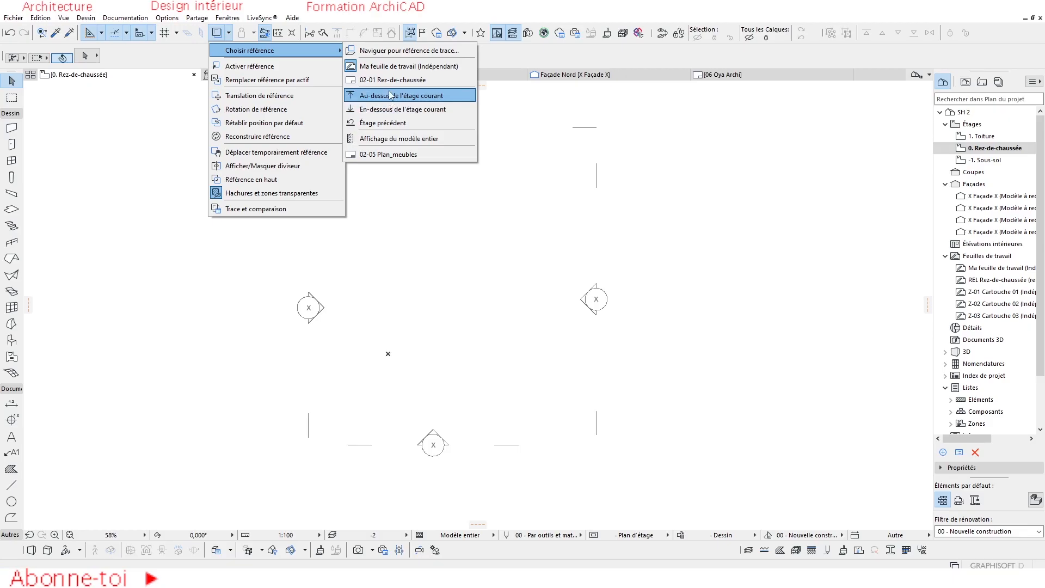
click(400, 51)
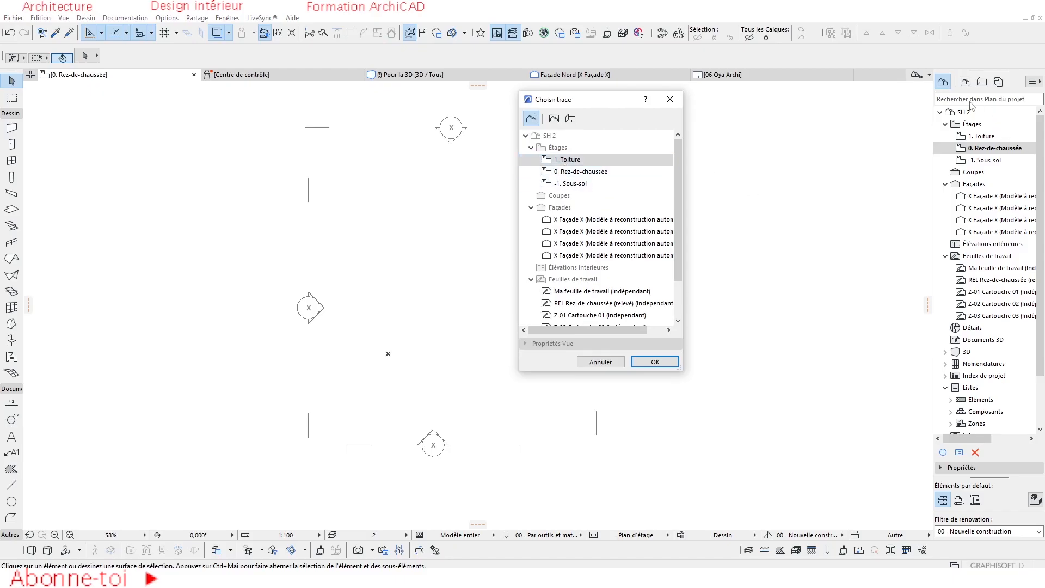
click(566, 185)
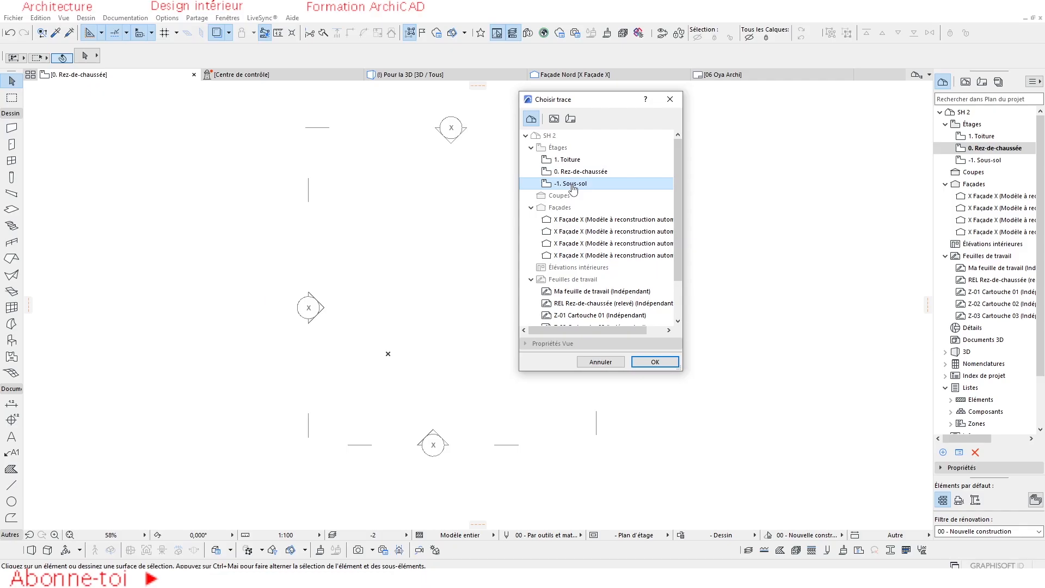
click(655, 362)
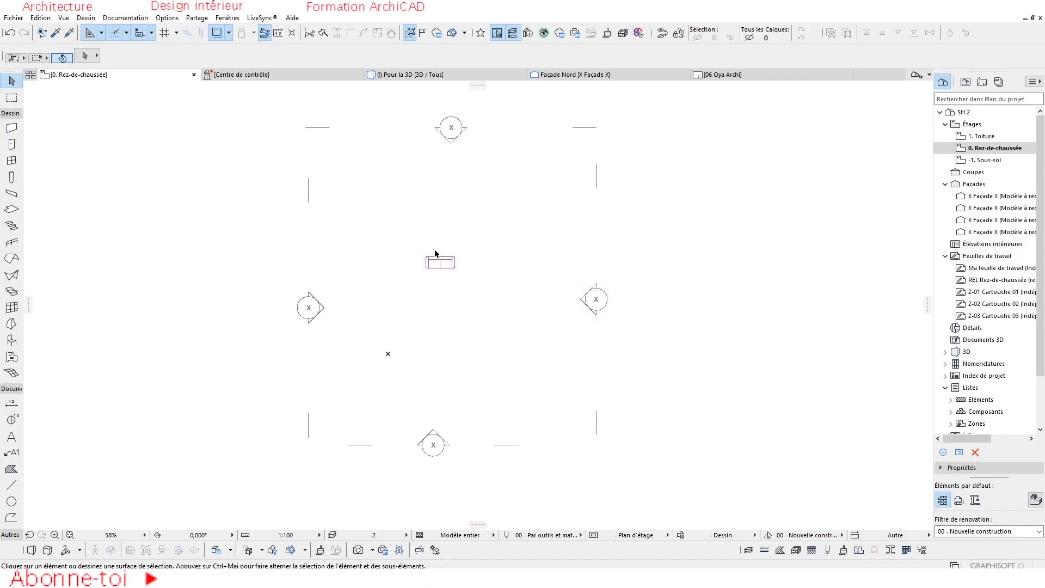
Turn off the trace reference display on the ground floor plan.
scroll(425, 276, up, 2)
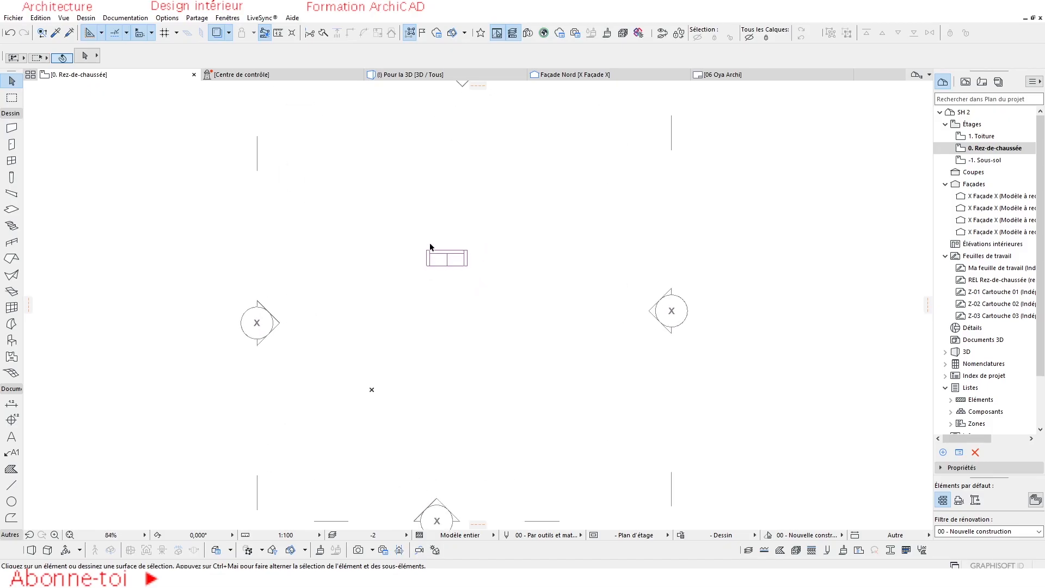
click(216, 33)
scroll(384, 252, down, 1)
scroll(385, 252, down, 2)
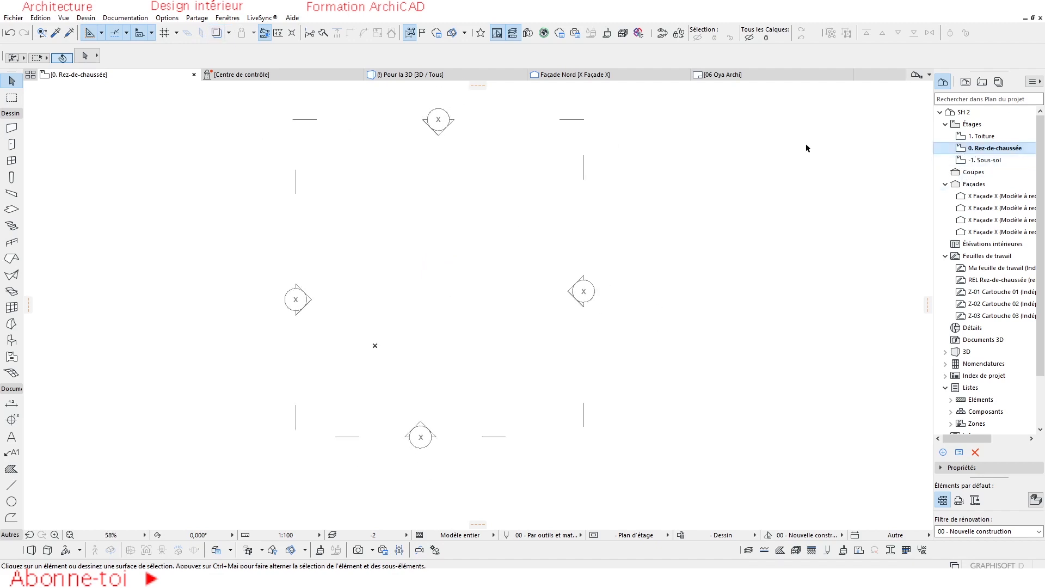
Show the -1. Sous-sol storey as trace reference directly from its entry in the project map.
click(984, 161)
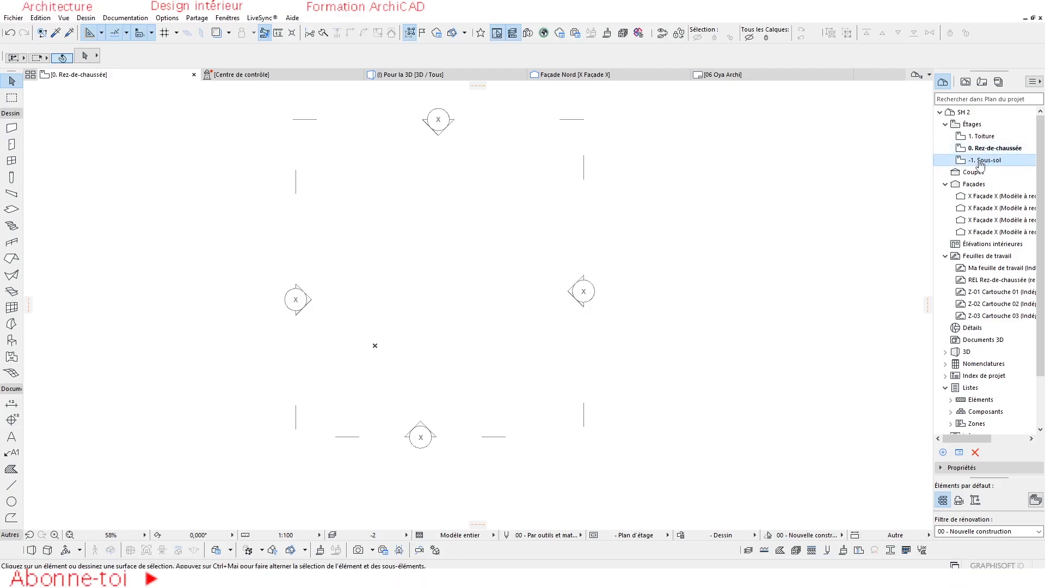
right_click(980, 161)
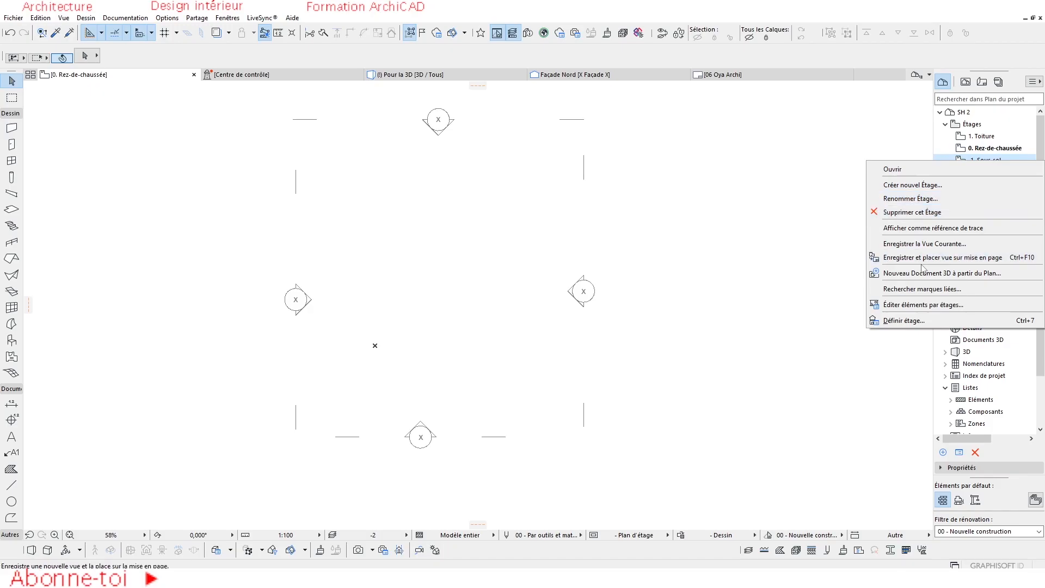
click(932, 228)
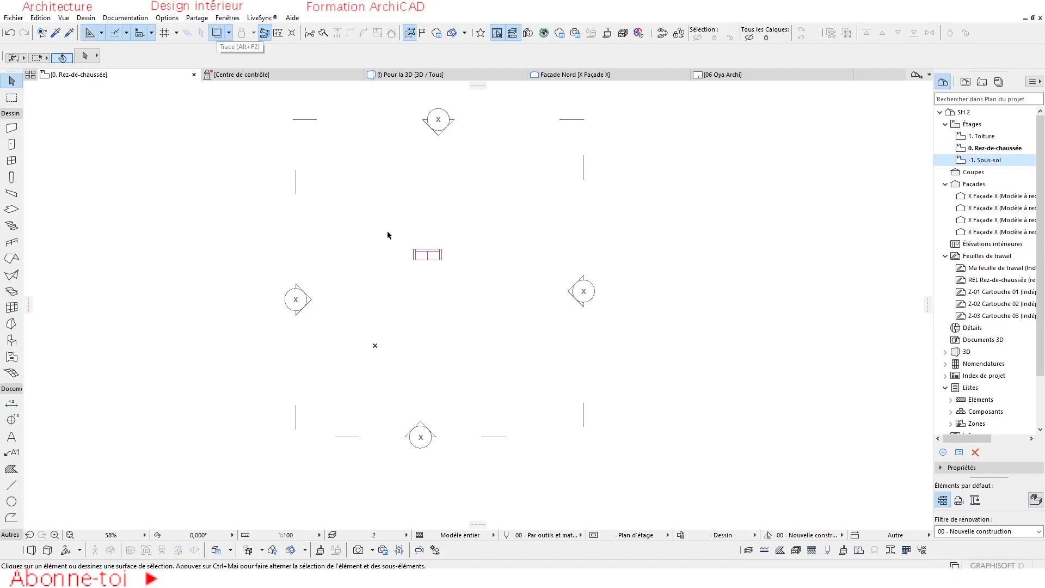
key(Escape)
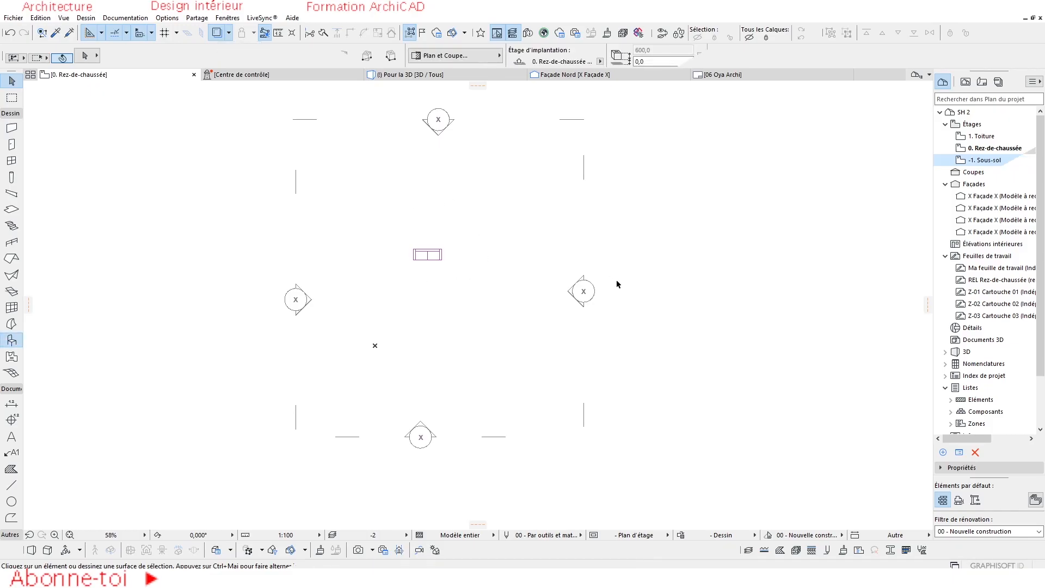
scroll(534, 238, down, 3)
scroll(498, 246, up, 3)
key(Escape)
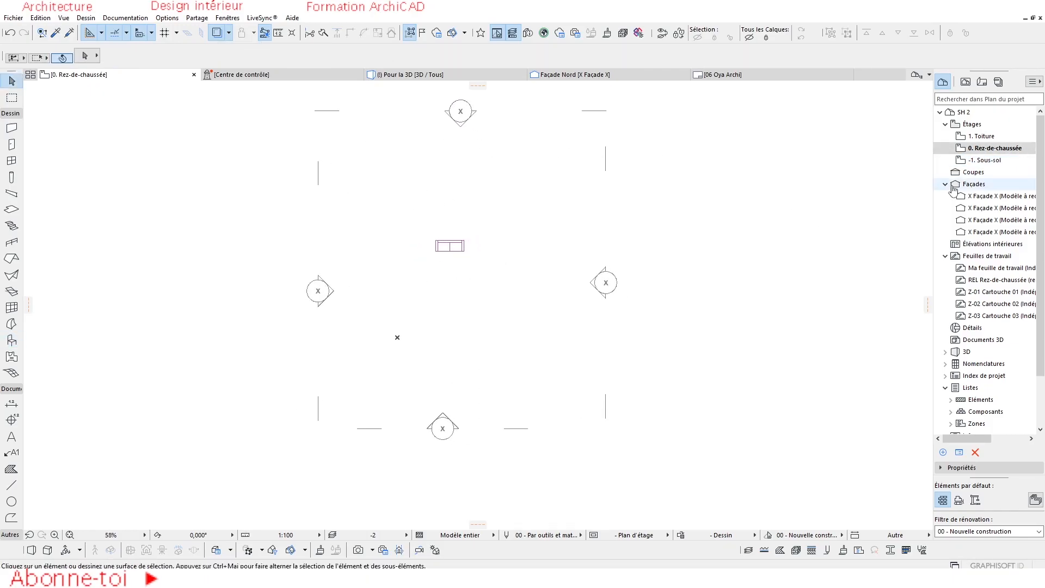
Delete the sofa from the -1. Sous-sol storey and return to the 0. Rez-de-chaussée storey.
key(ctrl+Down)
click(492, 245)
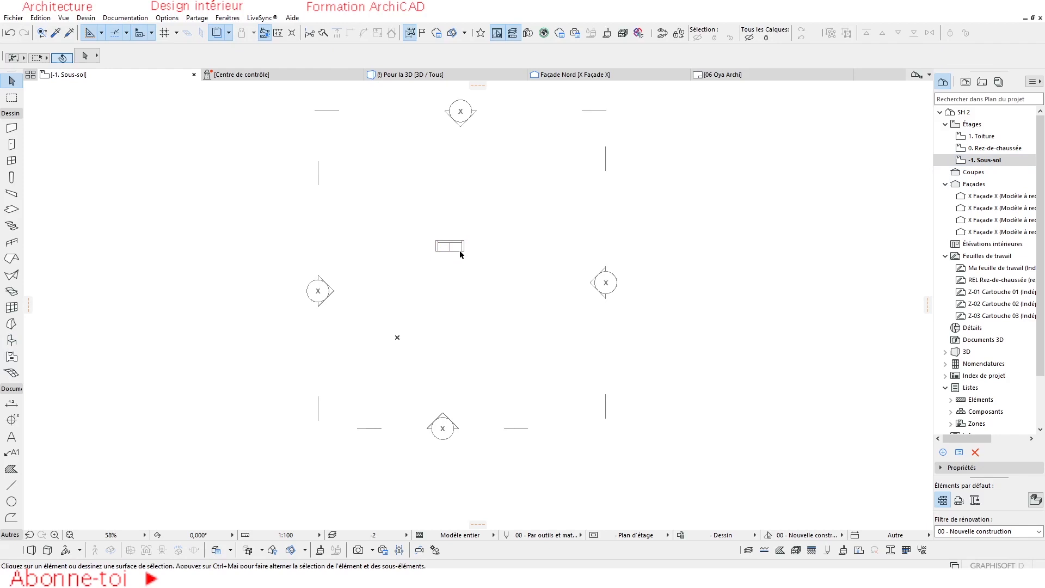
click(434, 262)
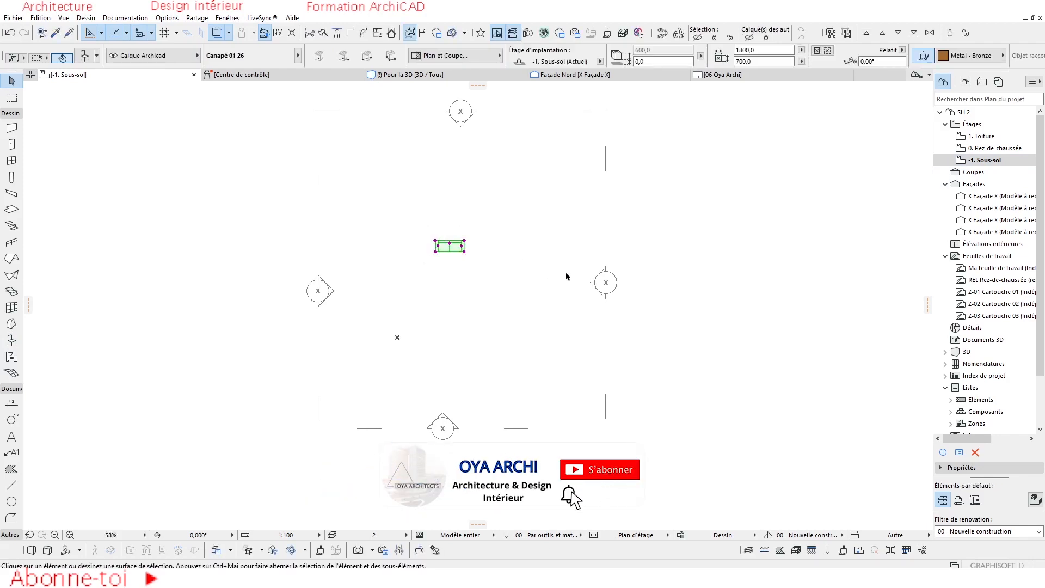
key(Escape)
scroll(541, 269, down, 2)
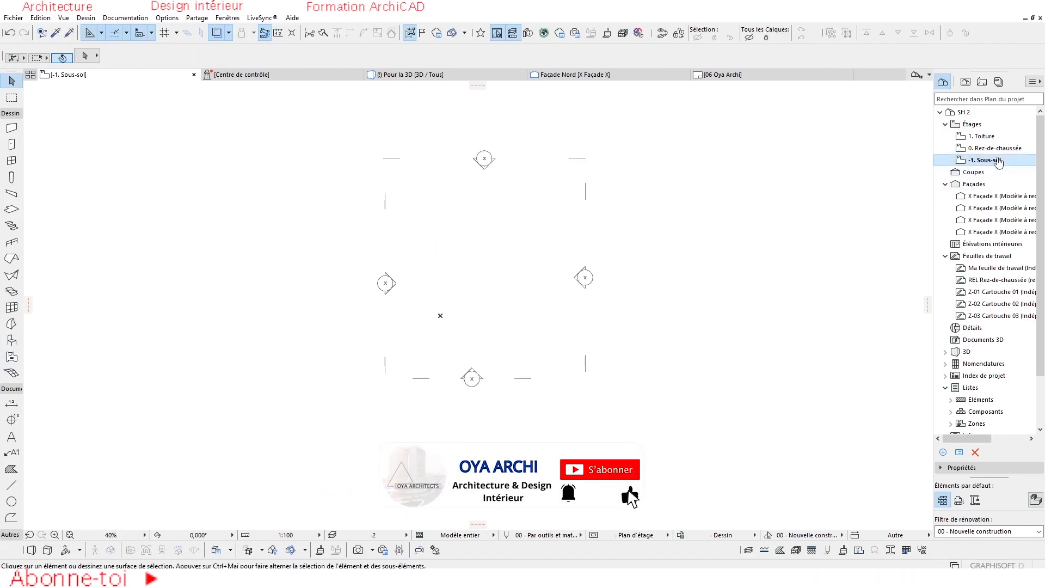
key(ctrl+Up)
middle_drag(478, 282, 455, 294)
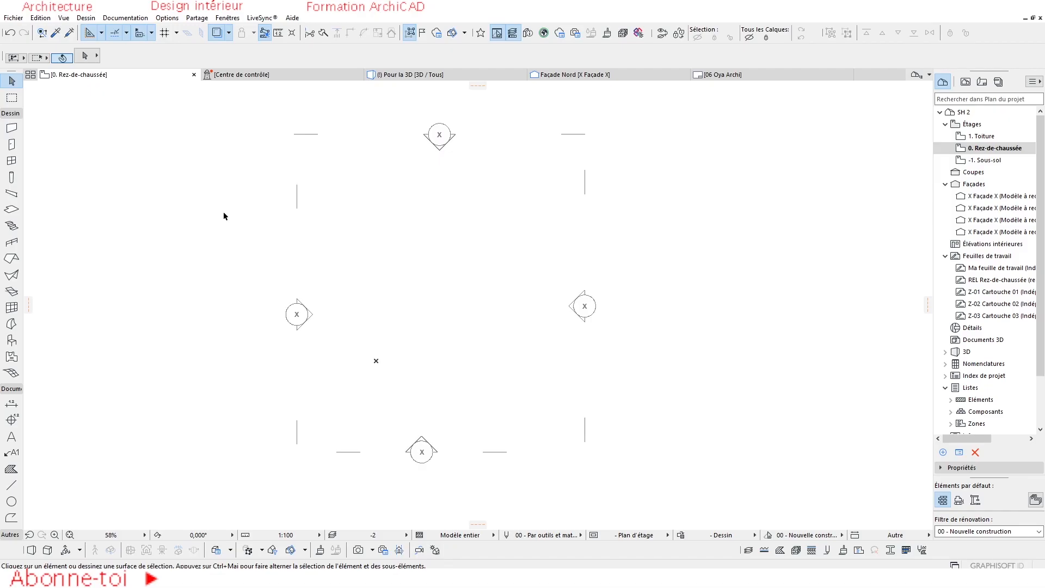
scroll(366, 315, down, 3)
scroll(360, 305, up, 4)
scroll(355, 311, down, 2)
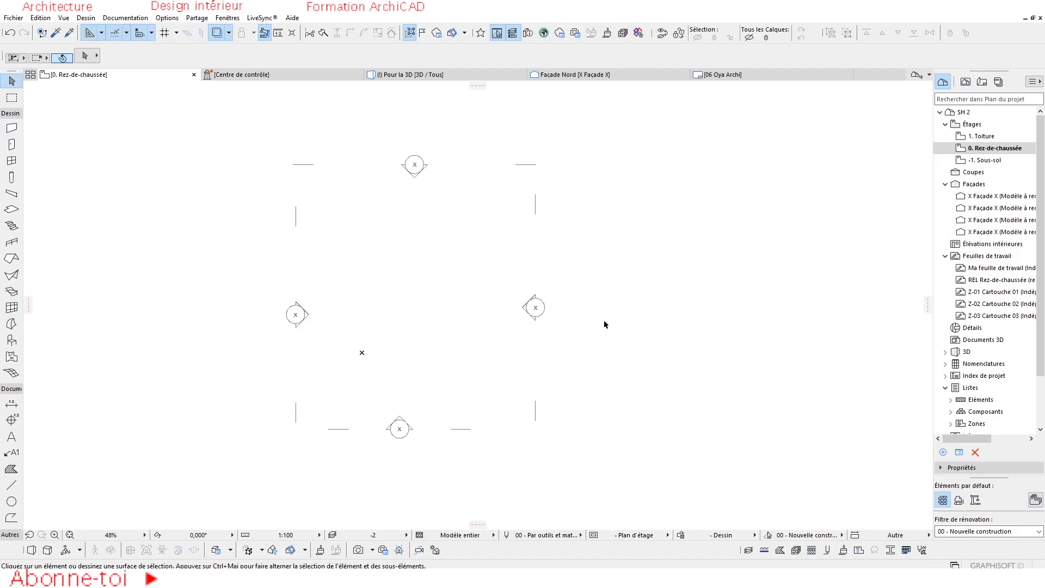
scroll(569, 298, down, 2)
scroll(363, 325, up, 2)
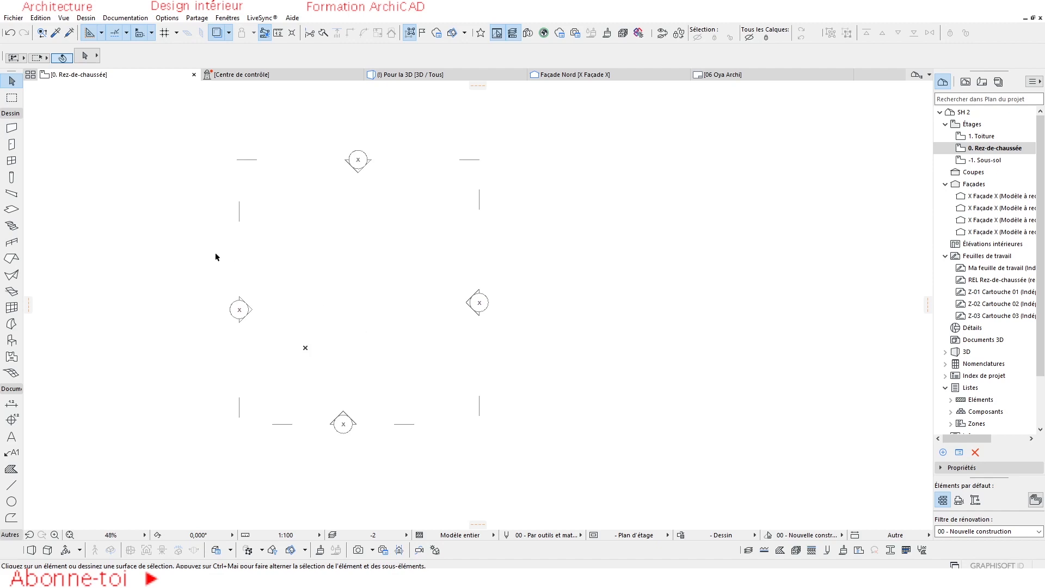
Place the external PDF drawing Fichier 1 on the ground floor plan, within the area framed by the elevation markers.
click(14, 17)
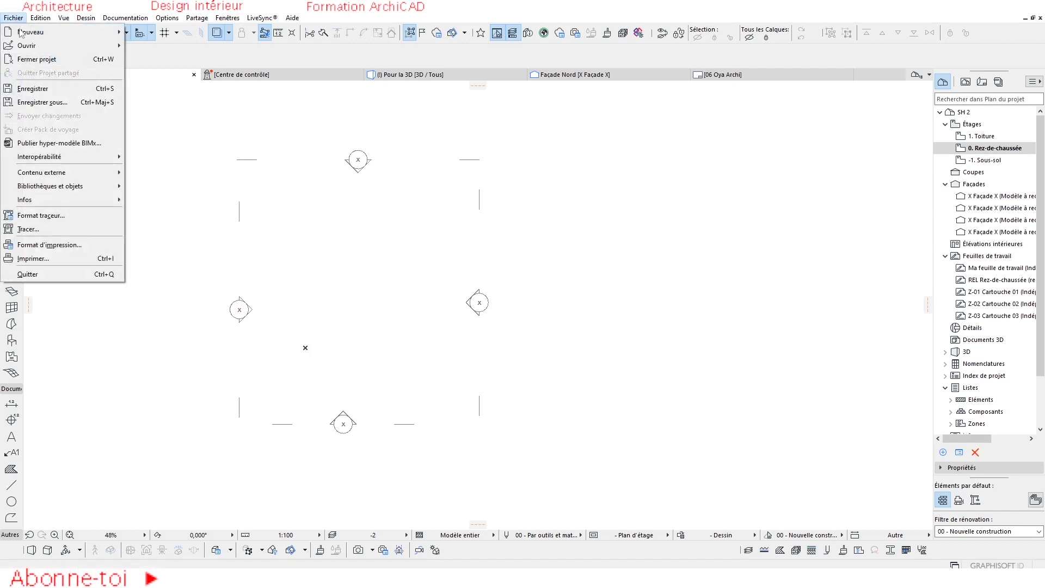
mouse_move(49, 174)
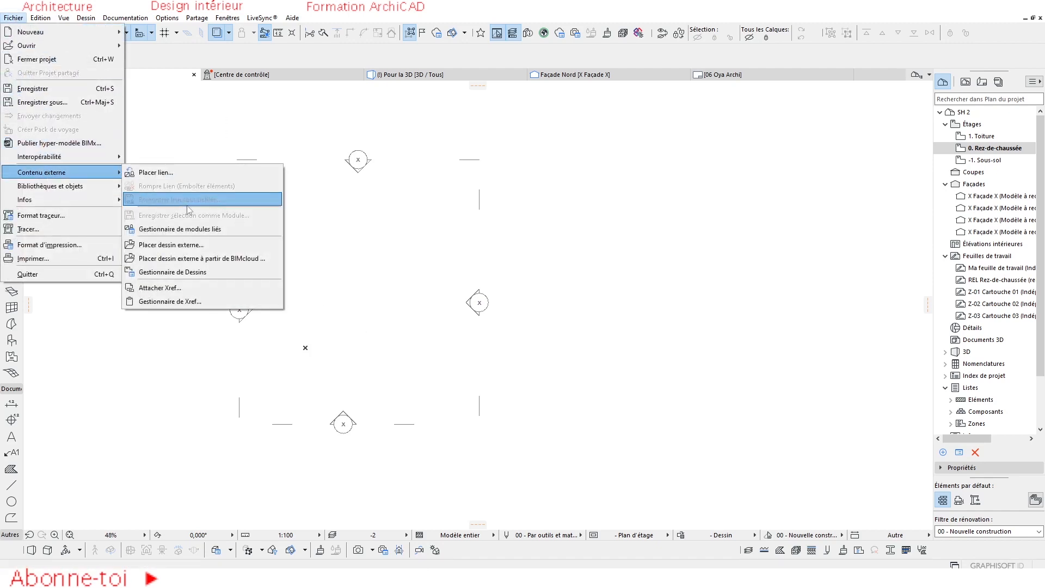
click(169, 245)
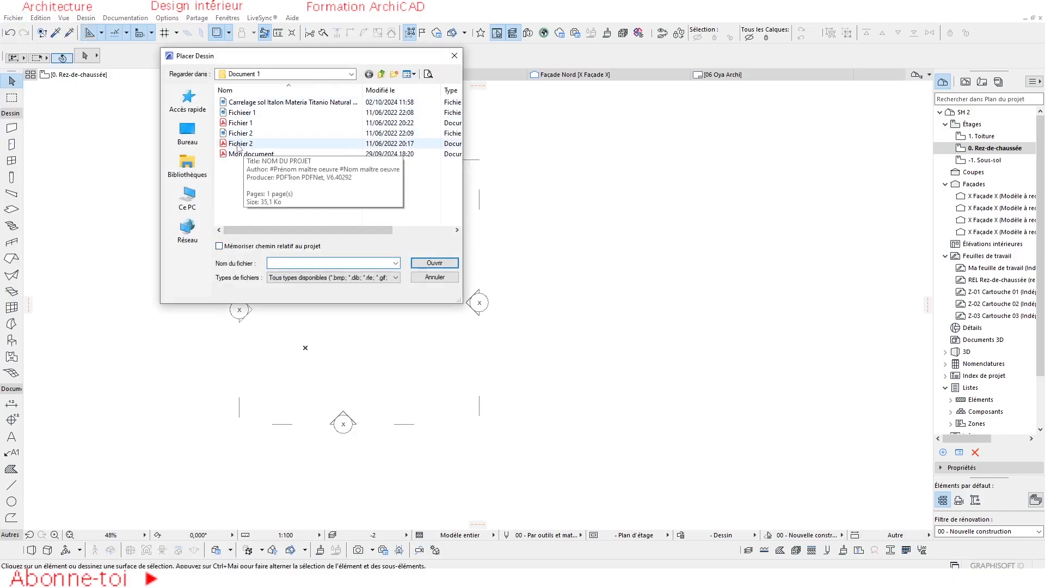
click(239, 123)
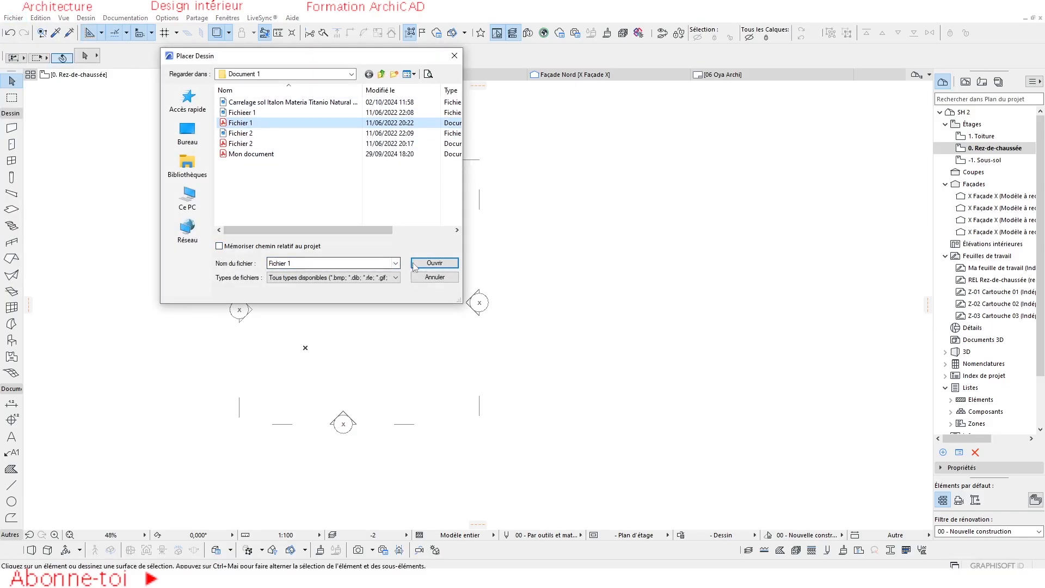
click(433, 263)
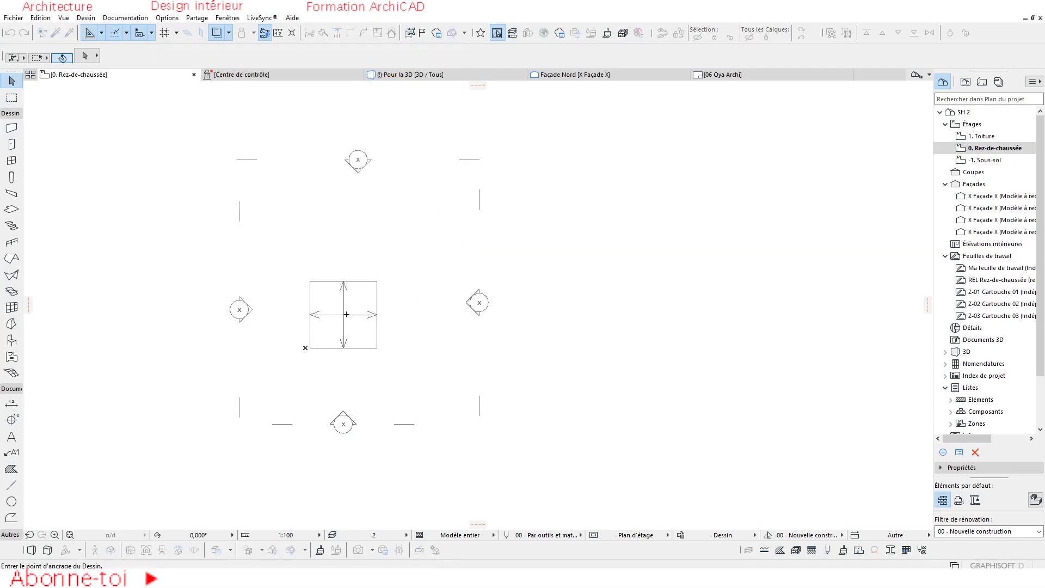
click(348, 303)
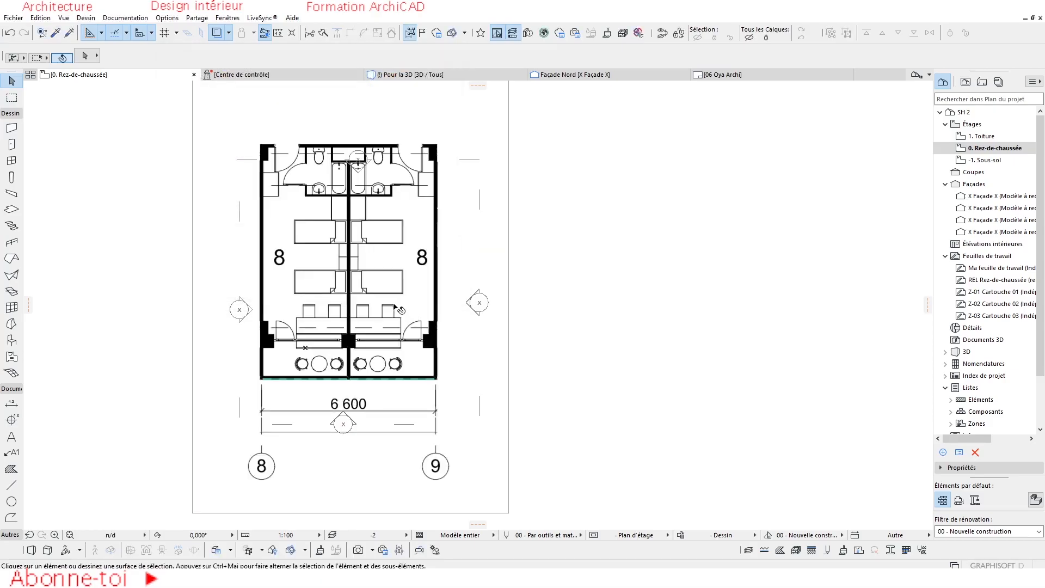
scroll(406, 314, down, 2)
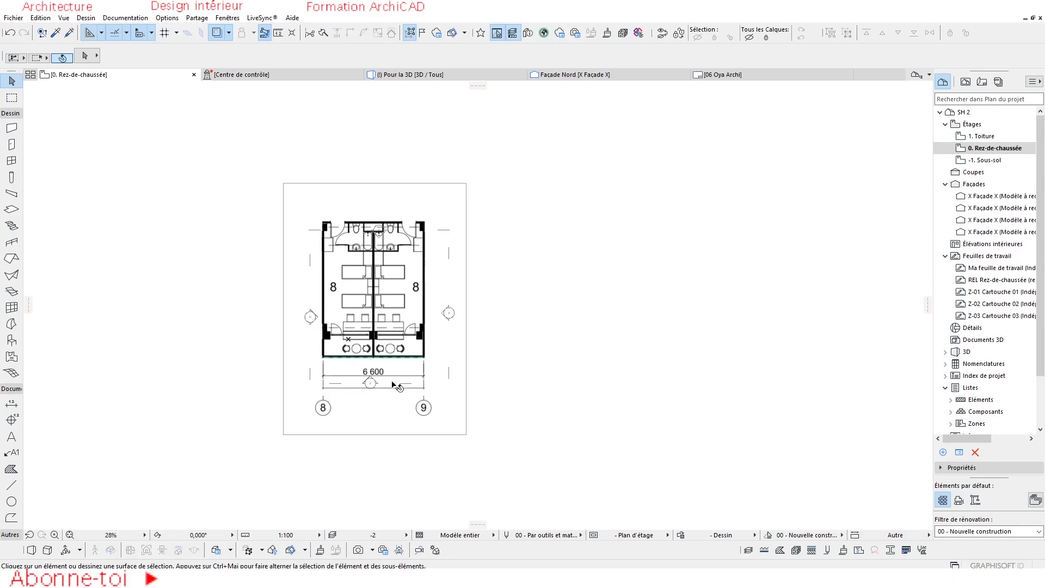
scroll(326, 231, up, 2)
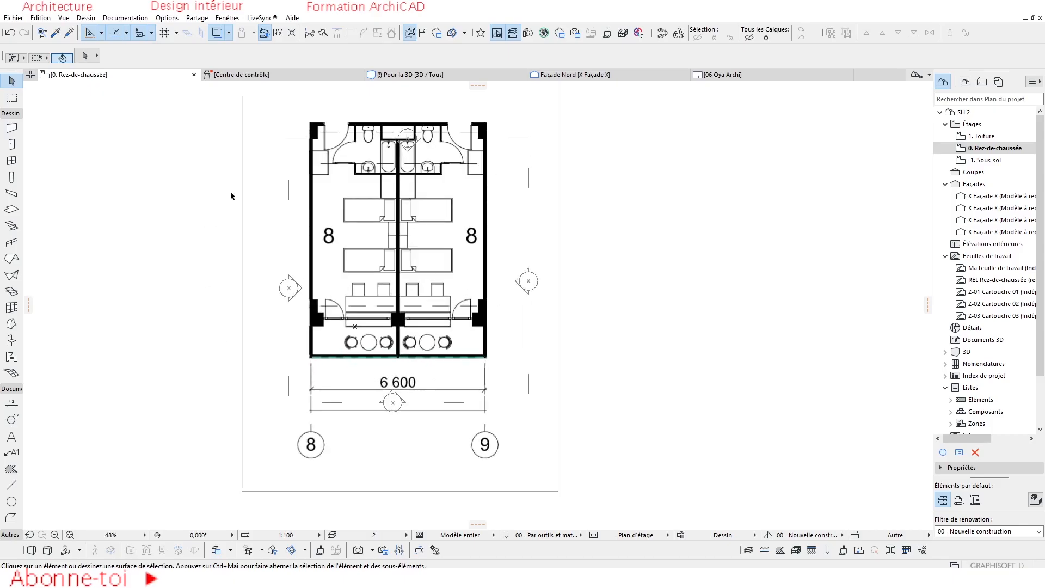
Select the placed drawing Fichier 1 and measure its 6 600 dimension line from end to end.
scroll(413, 369, down, 1)
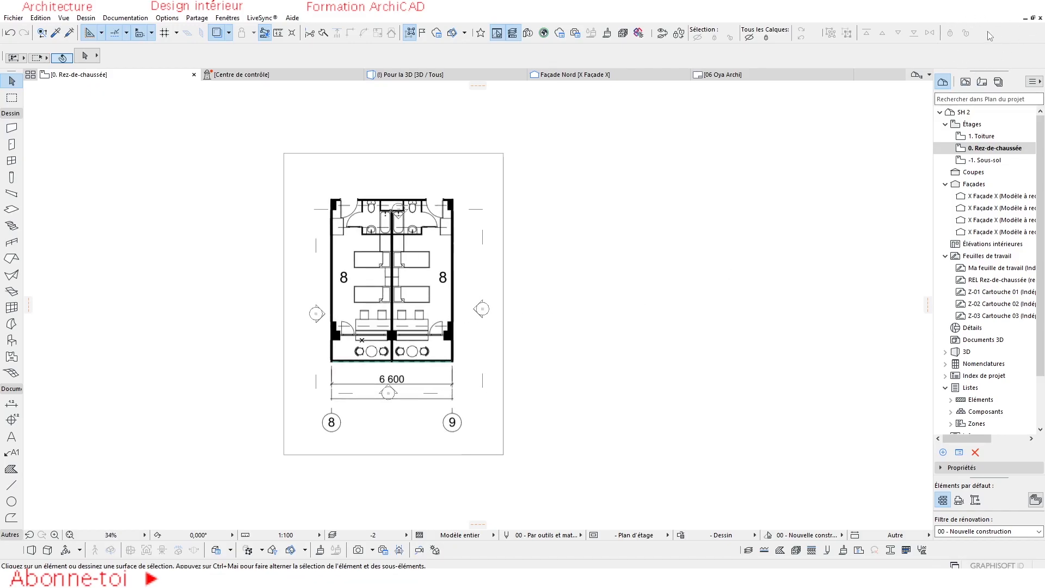
scroll(362, 353, up, 1)
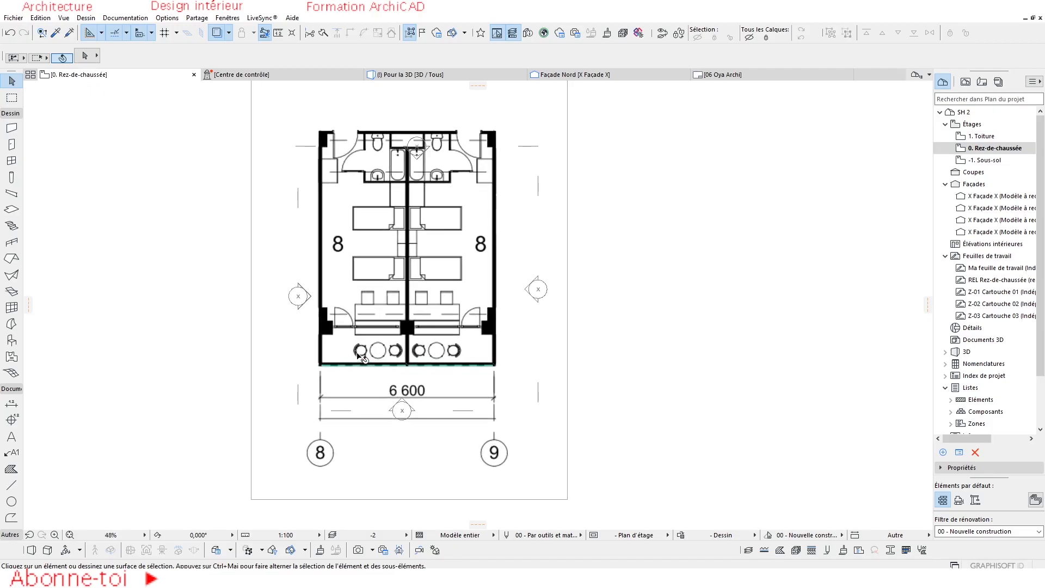
scroll(403, 359, up, 2)
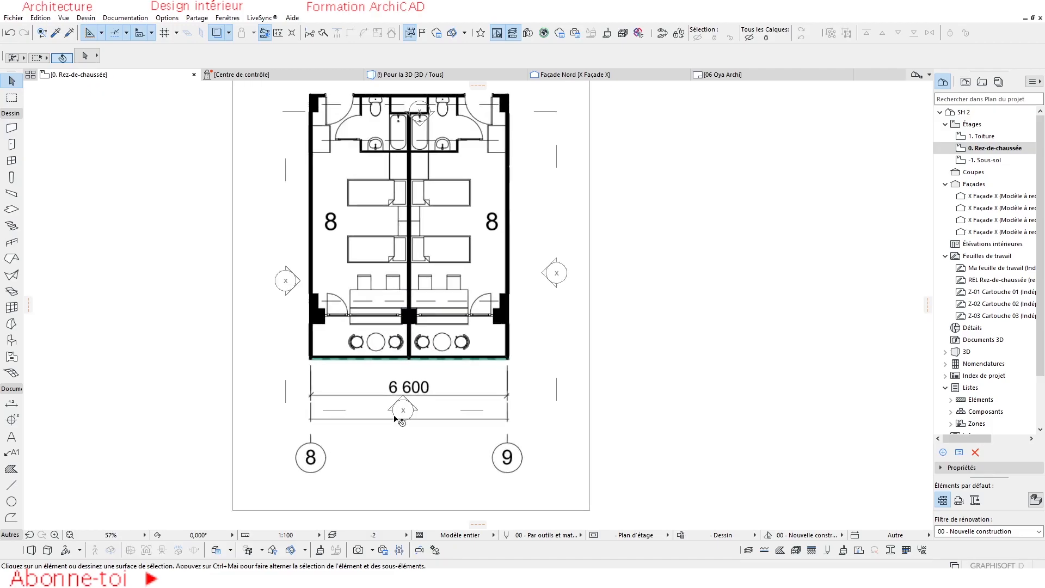
click(287, 390)
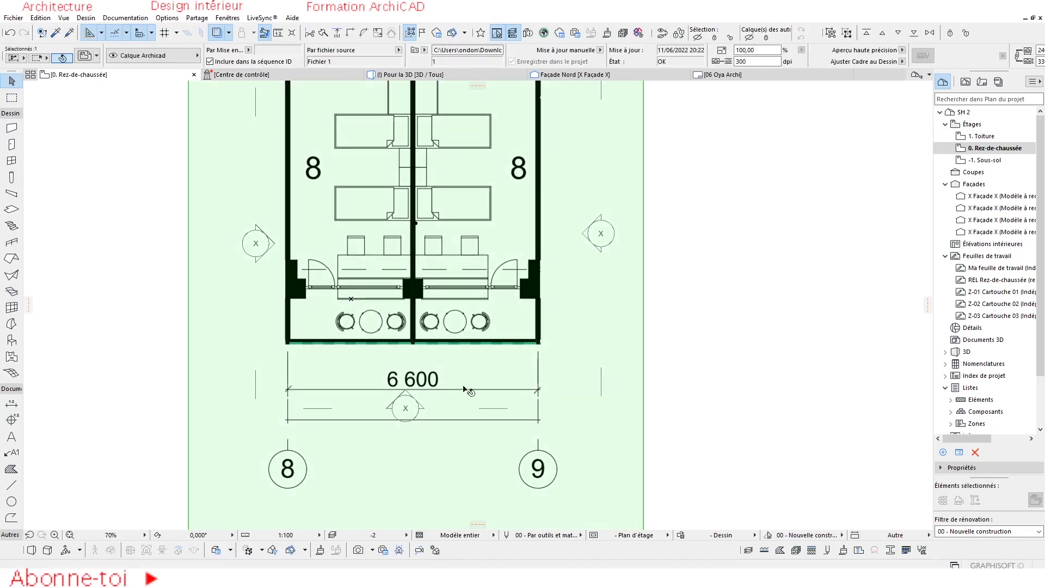
scroll(321, 423, up, 4)
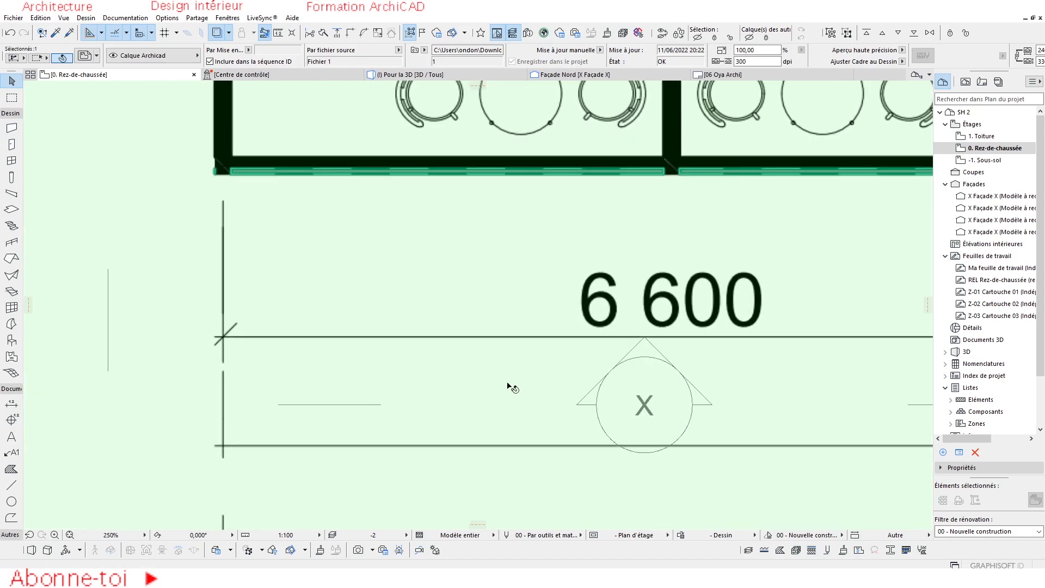
scroll(461, 391, down, 4)
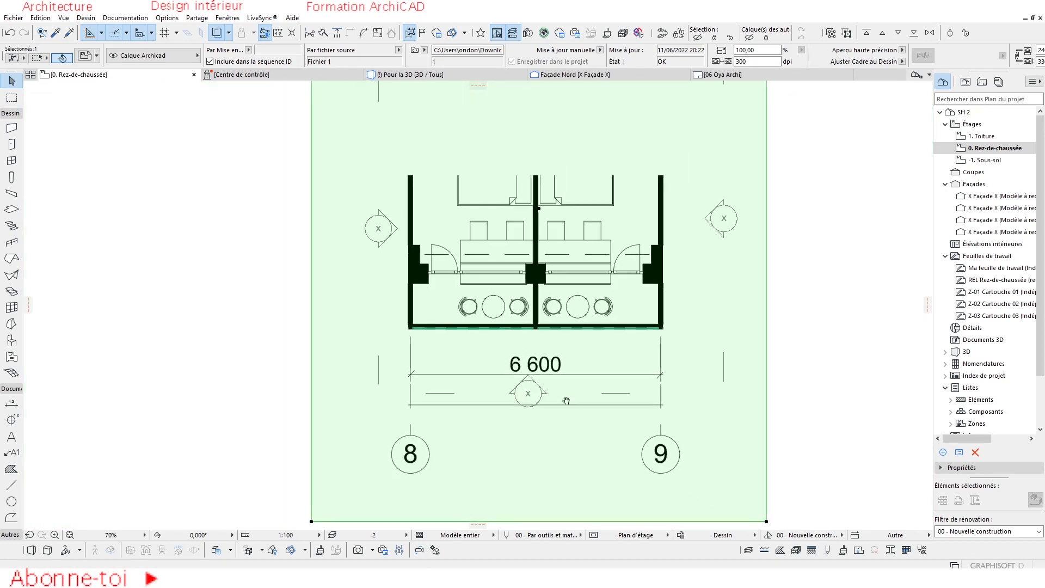
scroll(430, 378, up, 2)
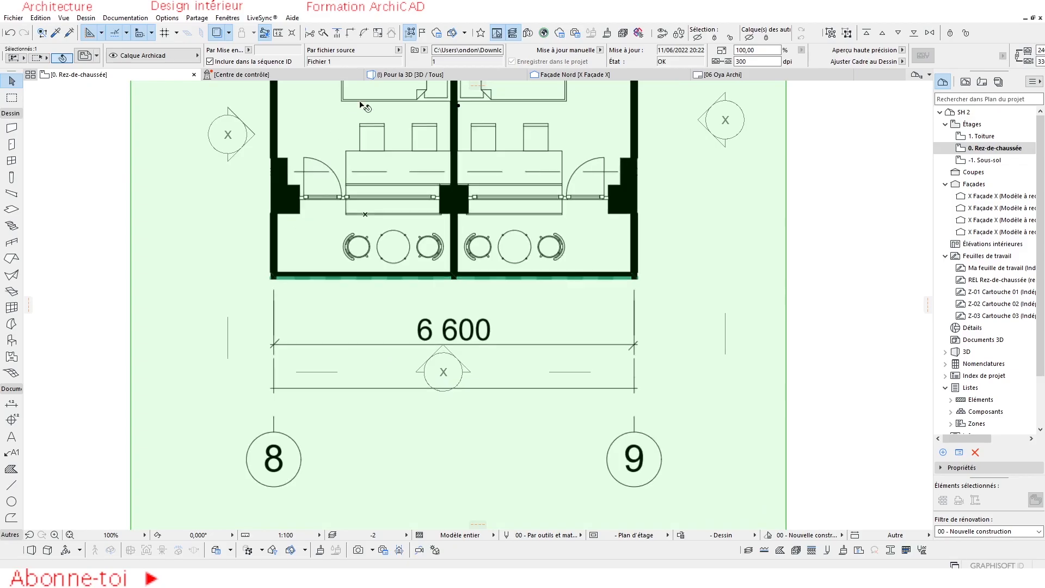
click(278, 35)
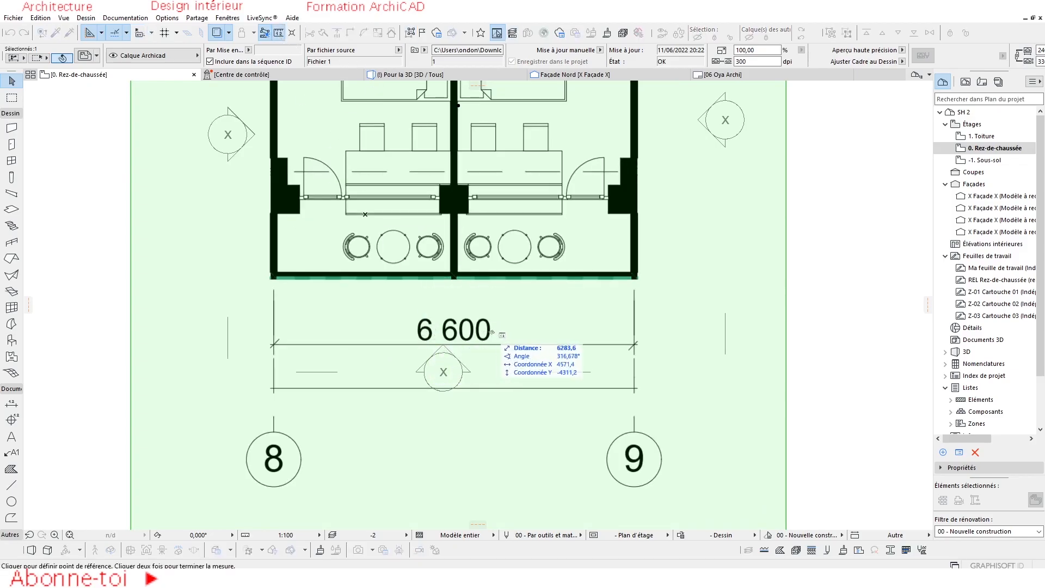
click(274, 345)
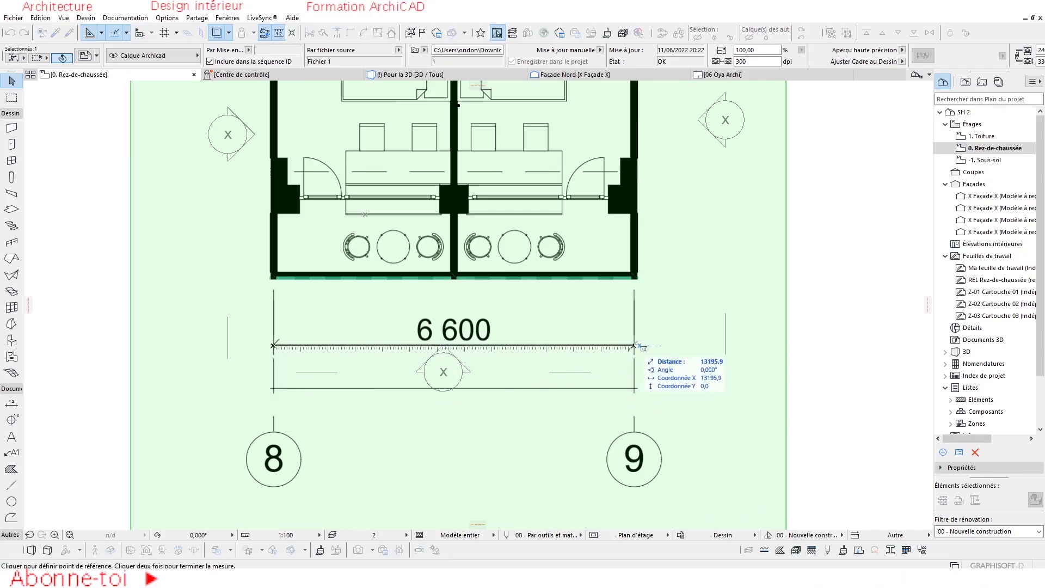
key(Escape)
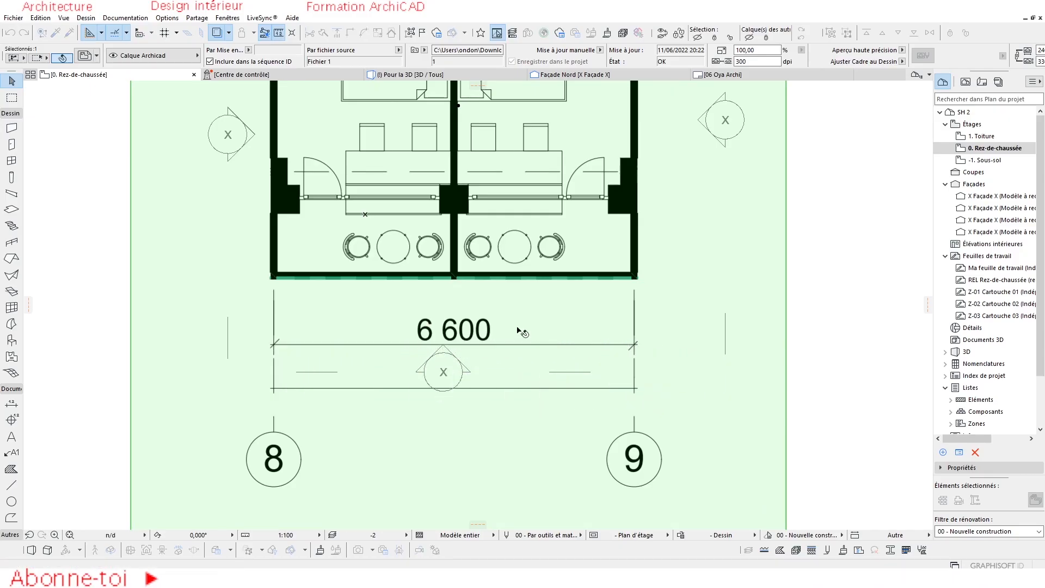
Move the drawing Fichier 1 sideways to the empty area left of the elevation markers.
scroll(517, 335, down, 3)
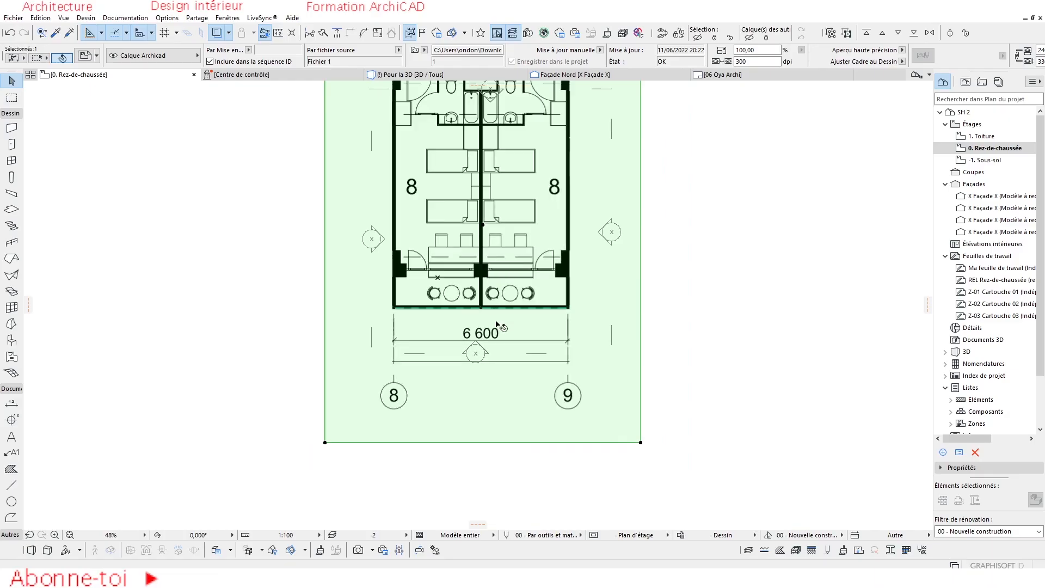
scroll(486, 325, down, 2)
click(610, 282)
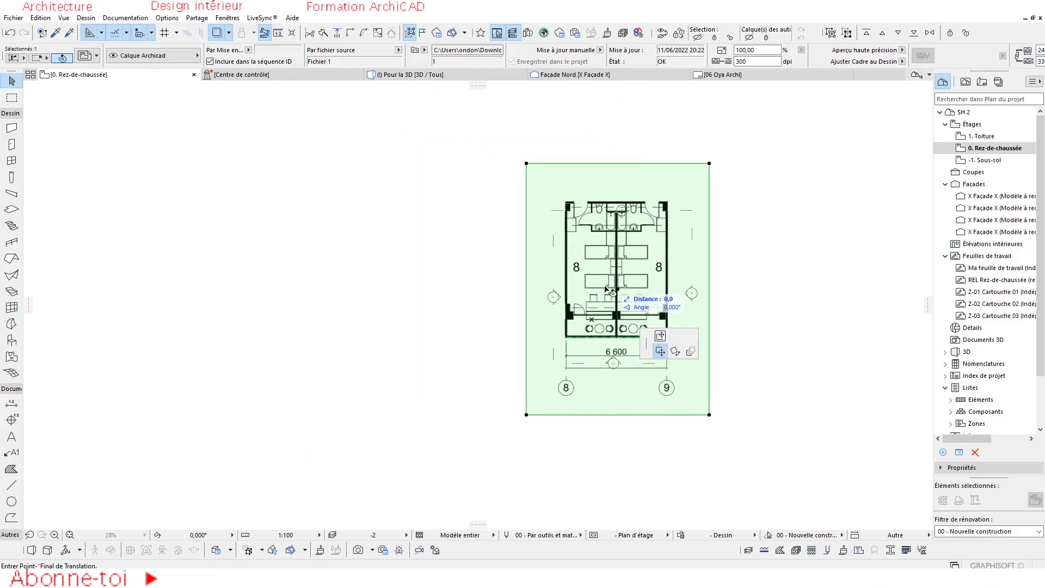
click(368, 285)
scroll(369, 285, up, 3)
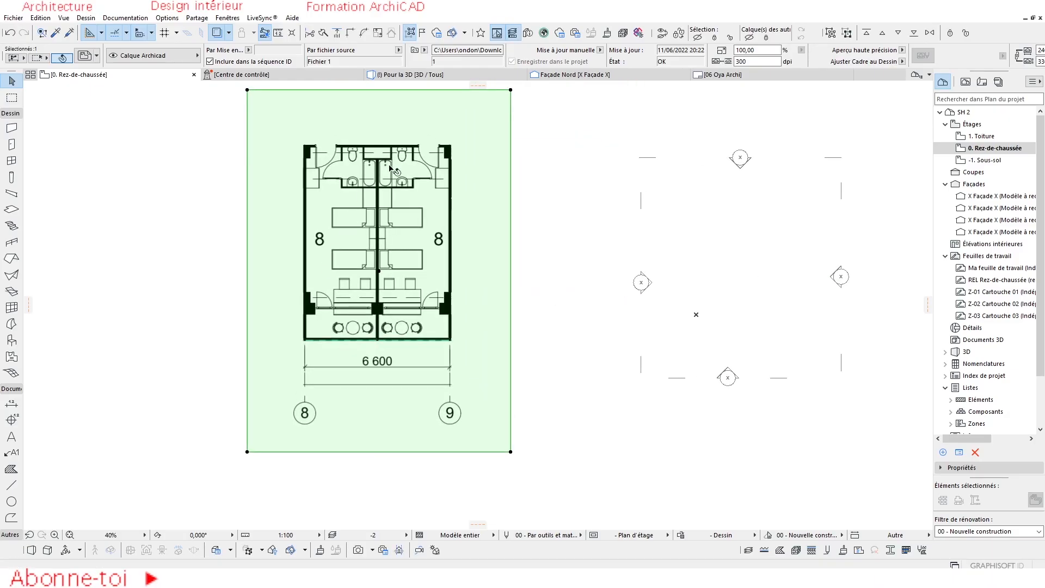
middle_drag(387, 124, 386, 146)
click(379, 33)
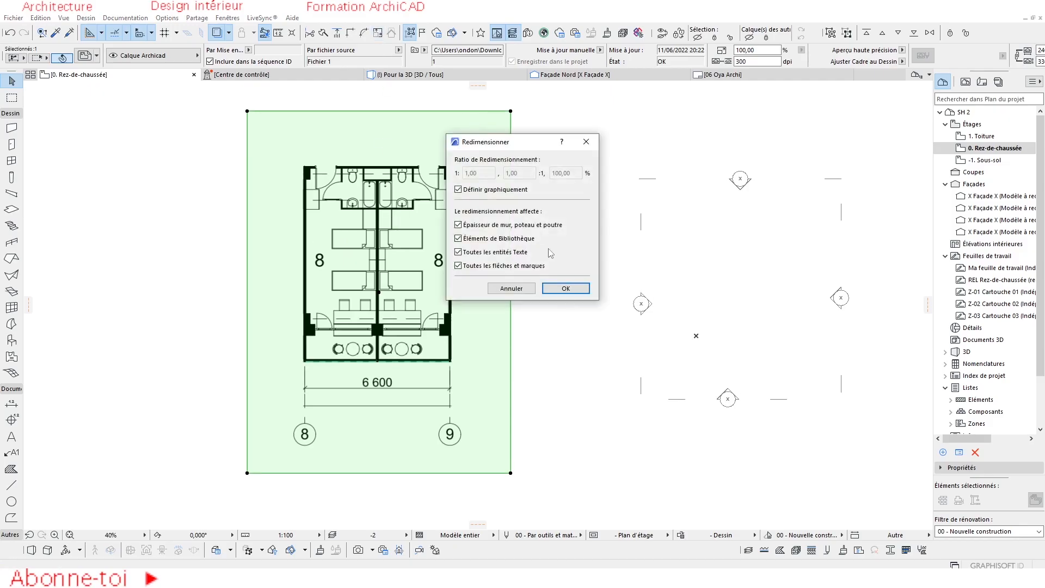
click(566, 288)
scroll(299, 376, up, 5)
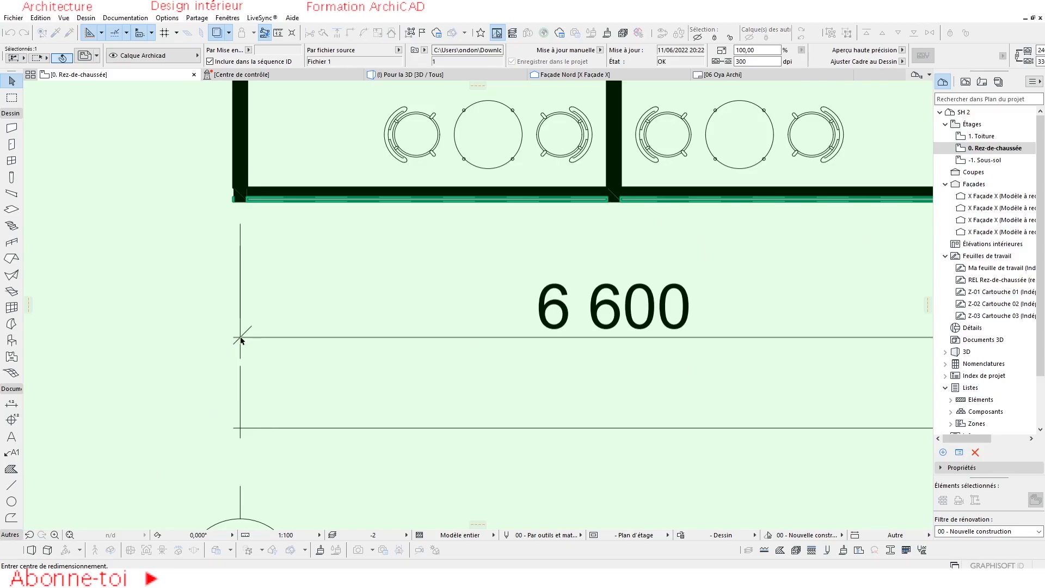
click(240, 338)
scroll(248, 343, up, 5)
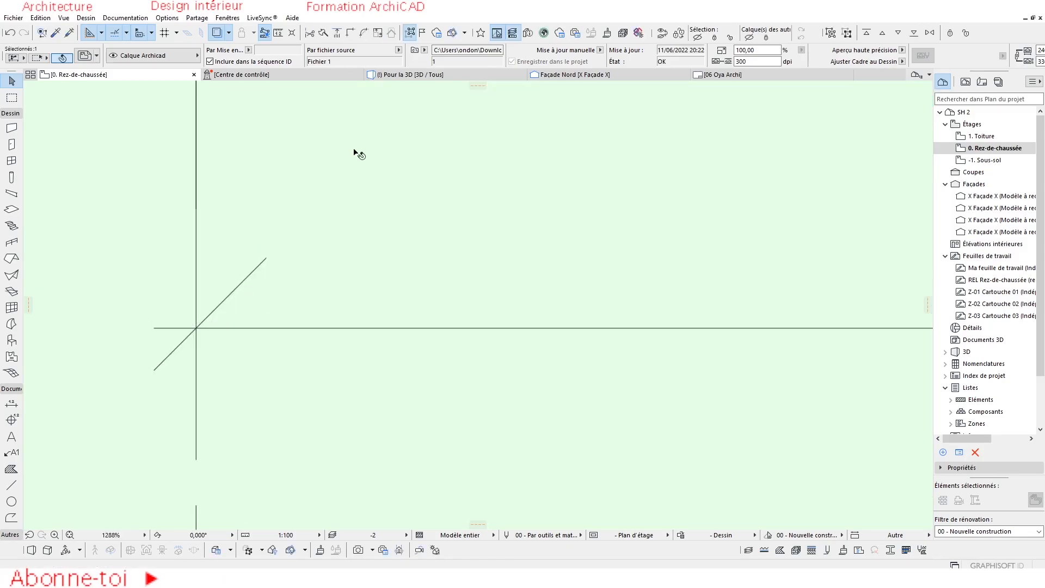
Resize the drawing graphically from the left end of its 6 600 dimension line, setting the line's full length to 6600 mm.
click(378, 35)
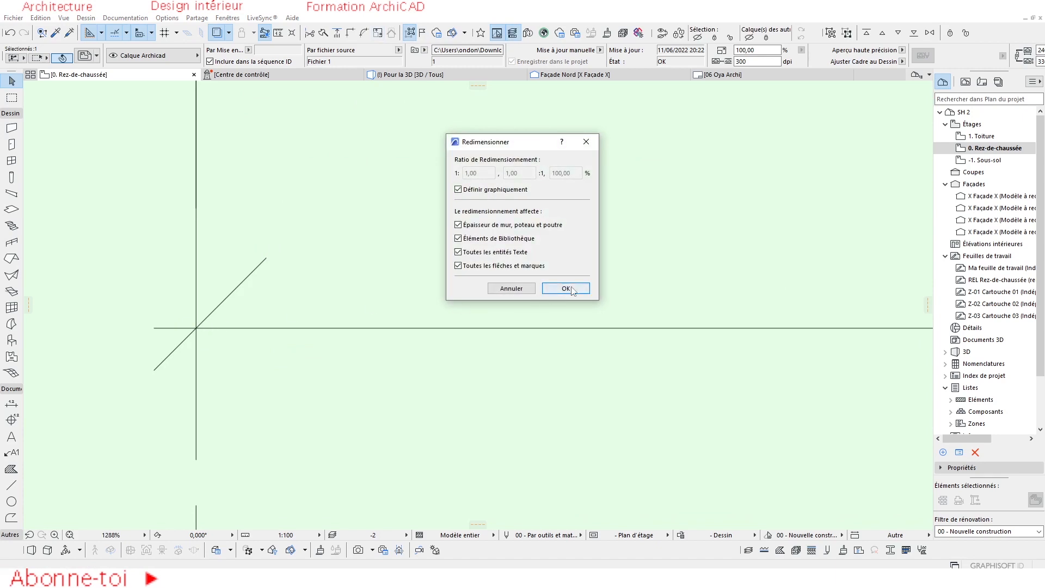
click(566, 289)
click(196, 329)
scroll(288, 357, down, 3)
scroll(686, 325, up, 3)
middle_drag(686, 326, 280, 287)
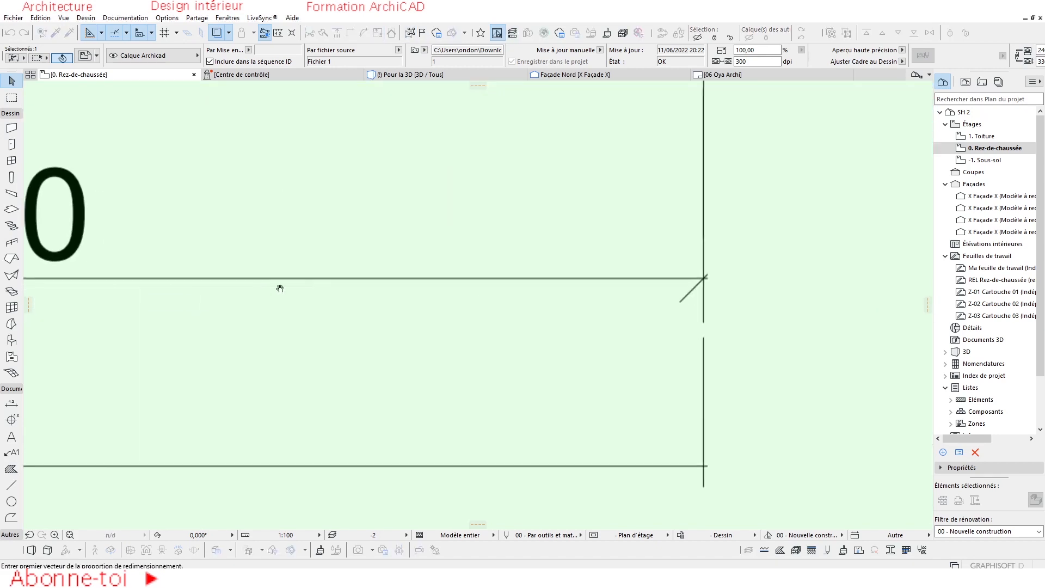
click(705, 279)
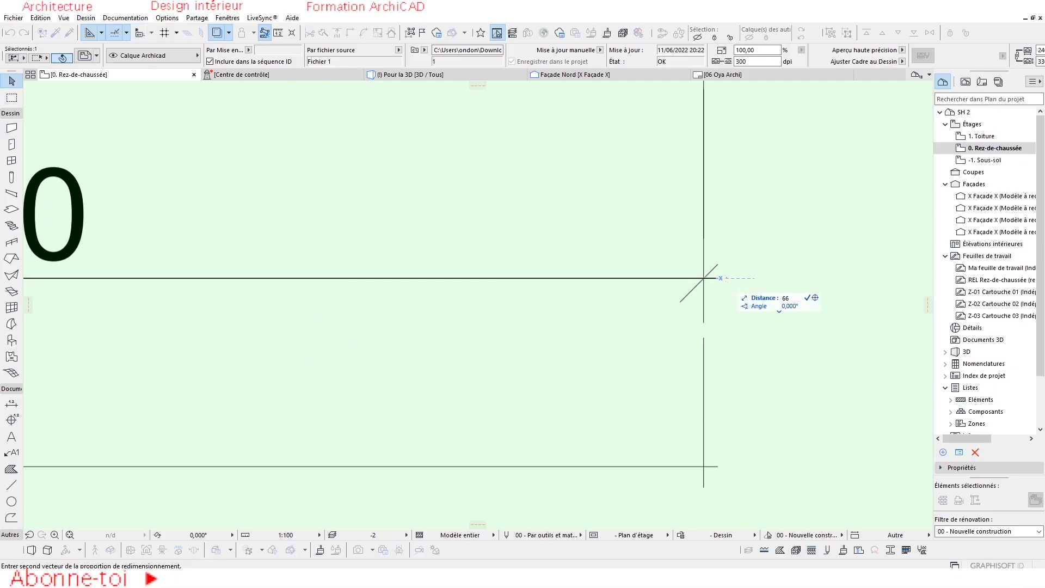
text(660)
key(Return)
scroll(448, 297, down, 3)
scroll(374, 302, up, 5)
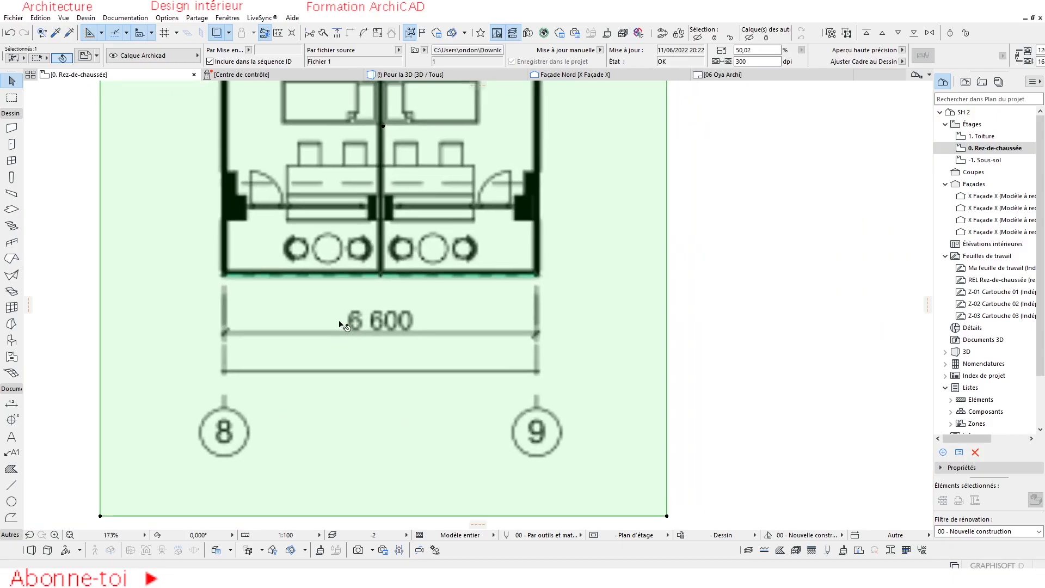
key(Escape)
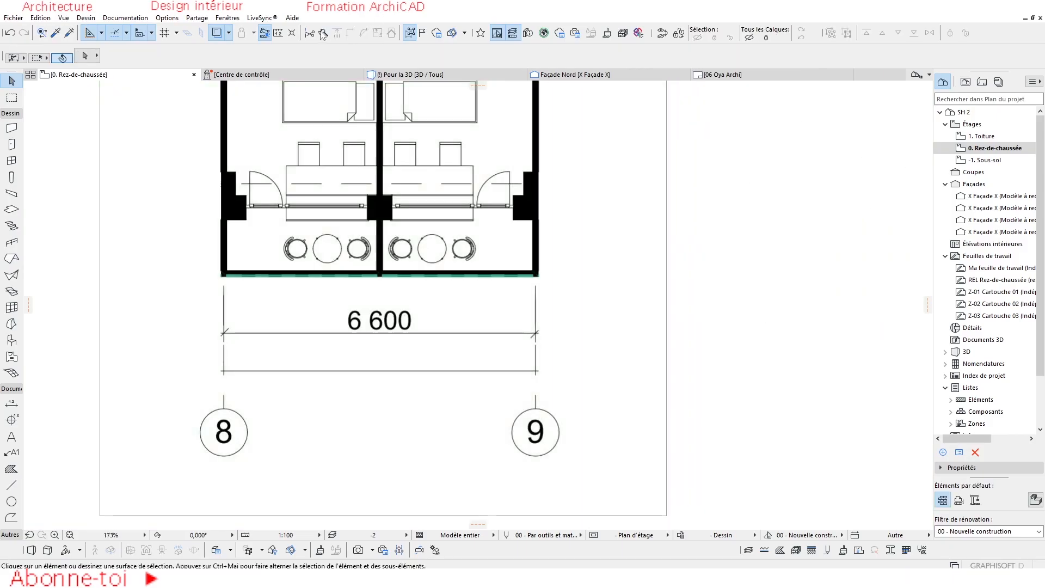
Measure the resized drawing's 6 600 dimension line between its two end ticks.
click(278, 34)
scroll(214, 349, up, 2)
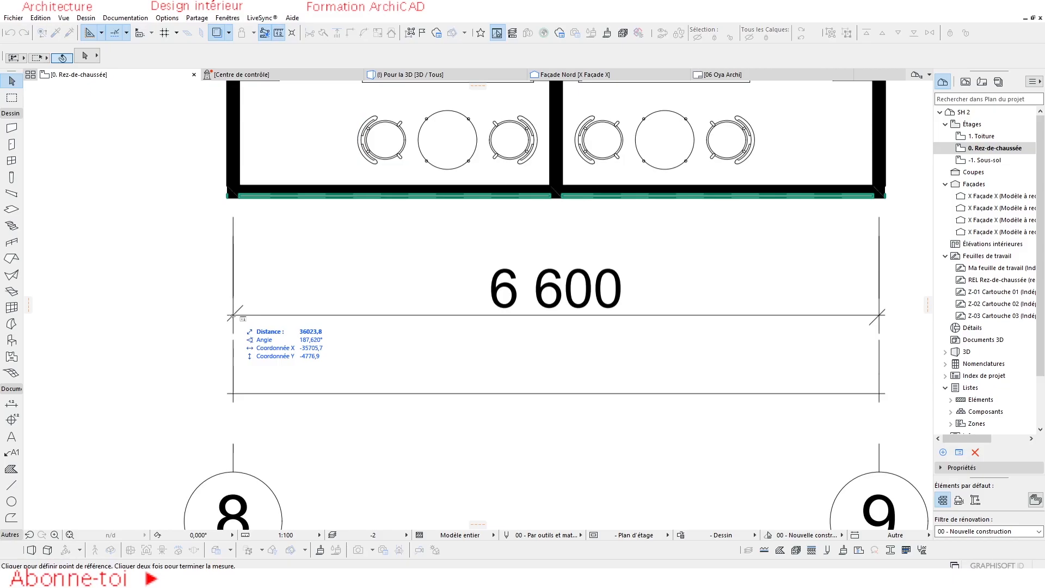
click(233, 315)
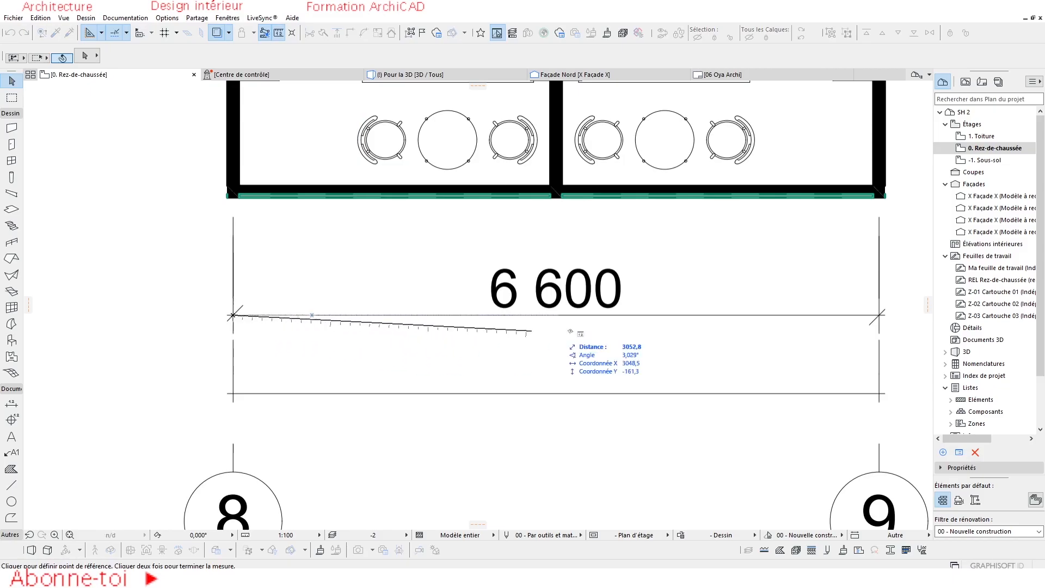
middle_drag(880, 323, 588, 298)
scroll(577, 296, up, 2)
scroll(576, 295, up, 3)
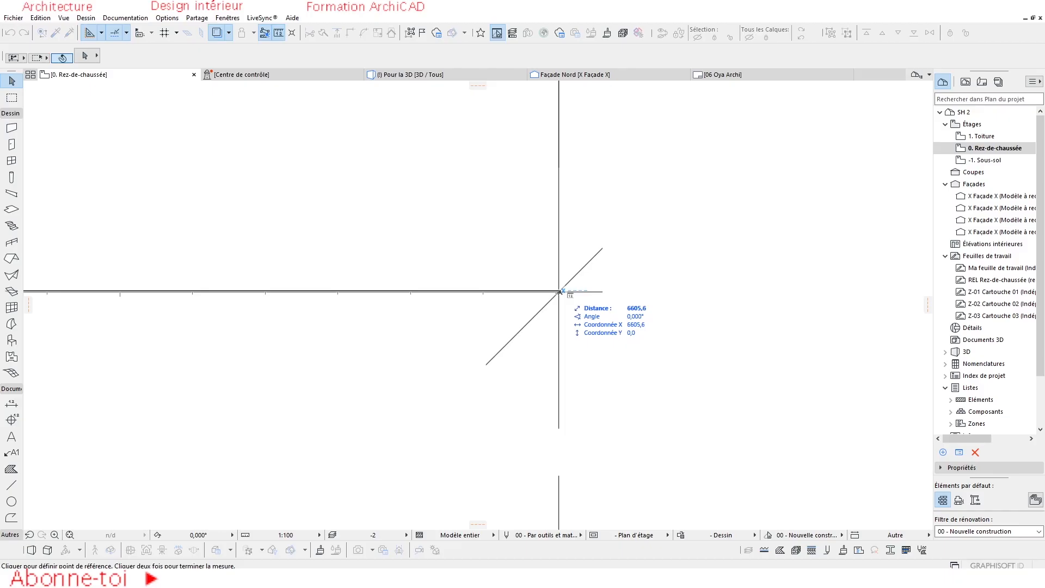
scroll(561, 291, up, 3)
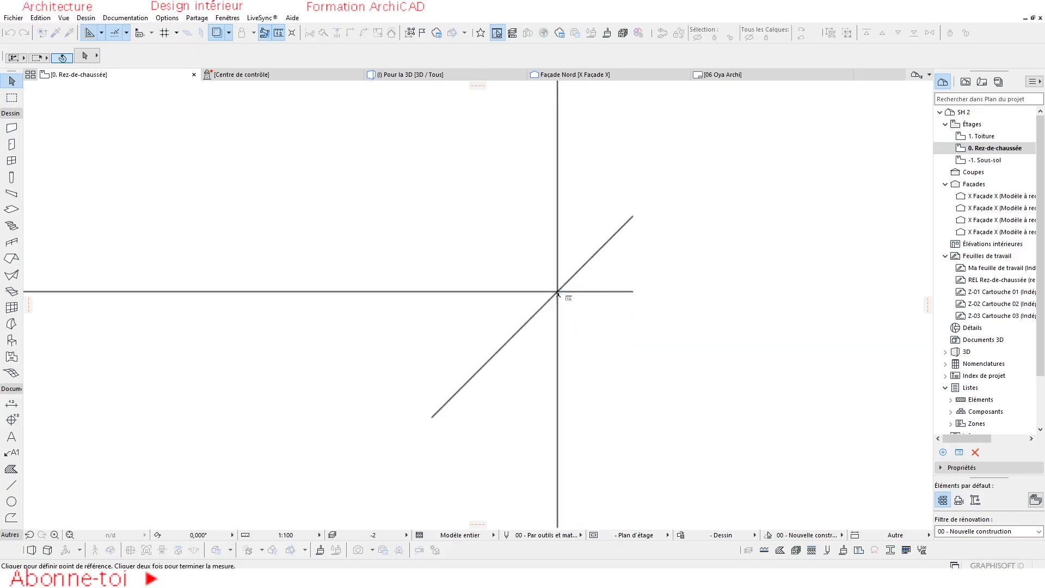
scroll(558, 291, down, 10)
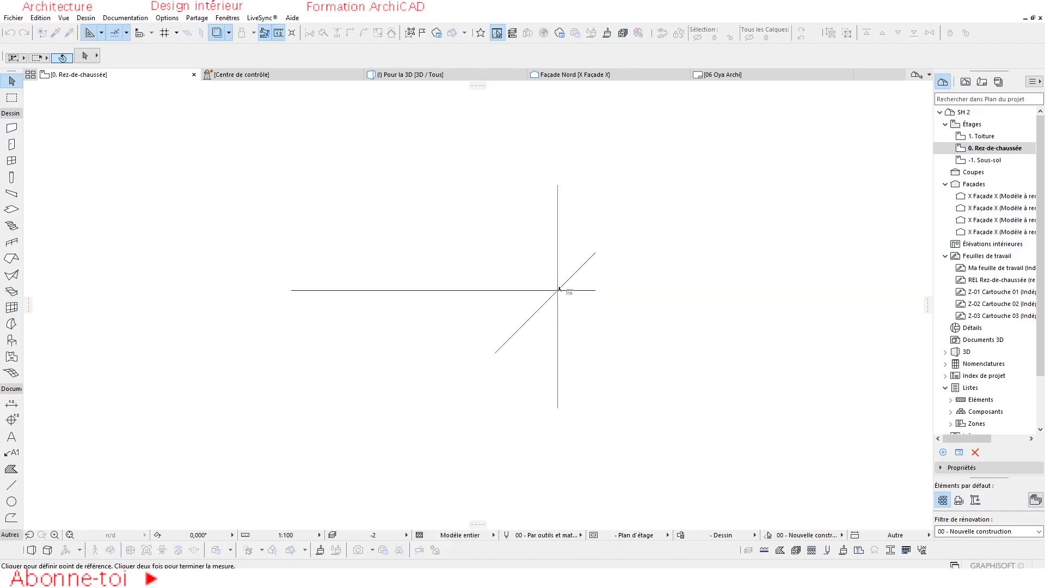
key(Escape)
Explode the drawing Fichier 1 into the current view, keeping the original element and using the drawing's layer and the project's line and fill attributes.
scroll(411, 321, down, 4)
middle_drag(412, 265, 380, 275)
scroll(380, 272, up, 3)
click(384, 220)
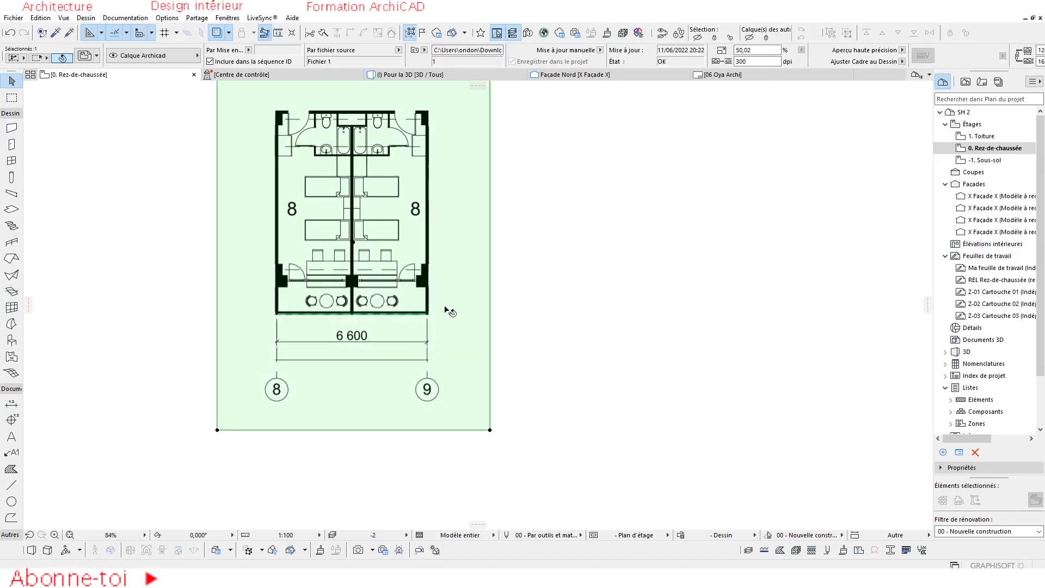
scroll(390, 256, down, 4)
scroll(389, 256, up, 3)
middle_drag(388, 254, 390, 284)
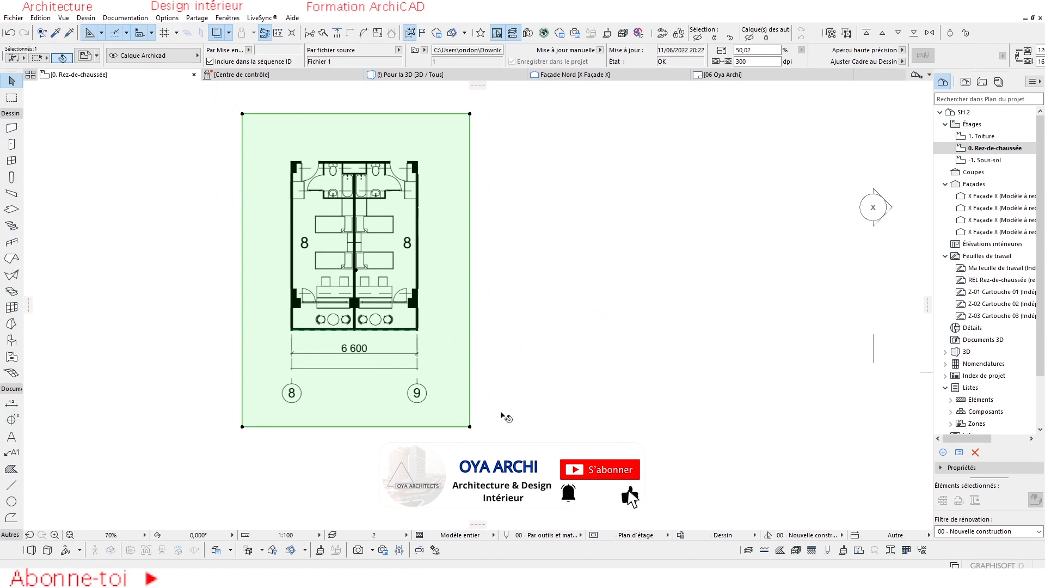
scroll(348, 348, up, 1)
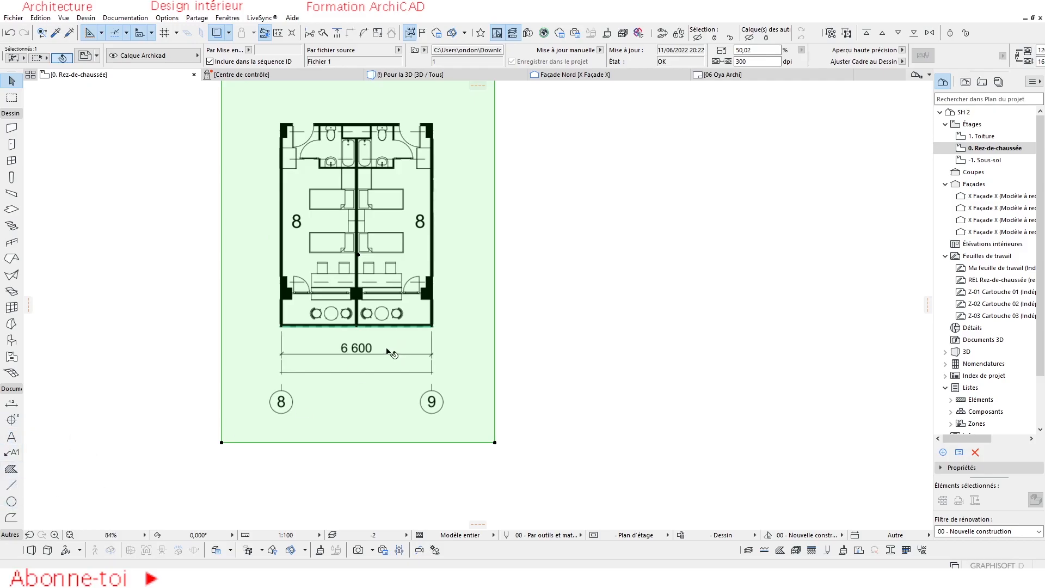
middle_drag(386, 349, 384, 372)
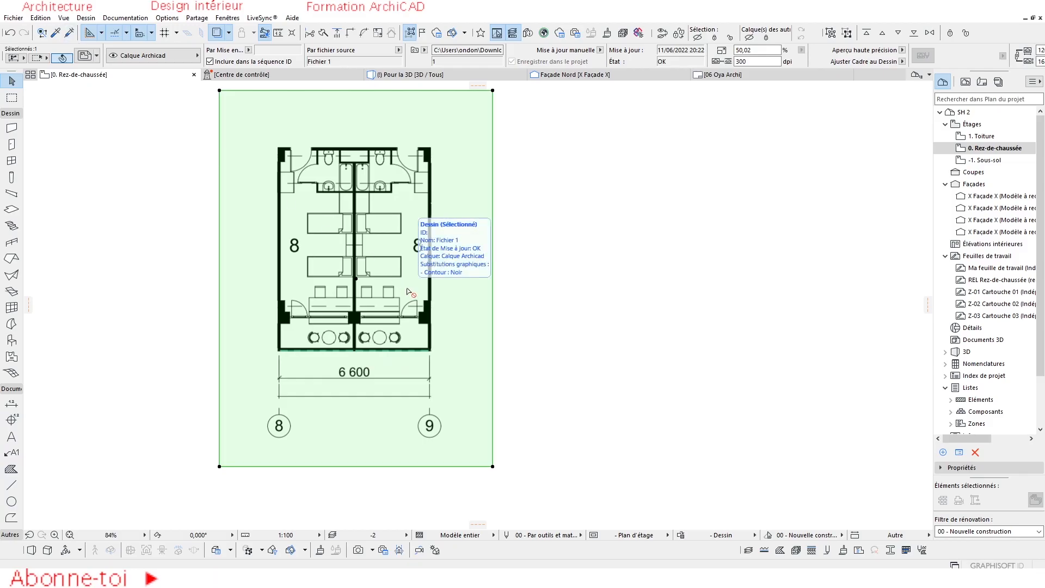
key(ctrl+equal)
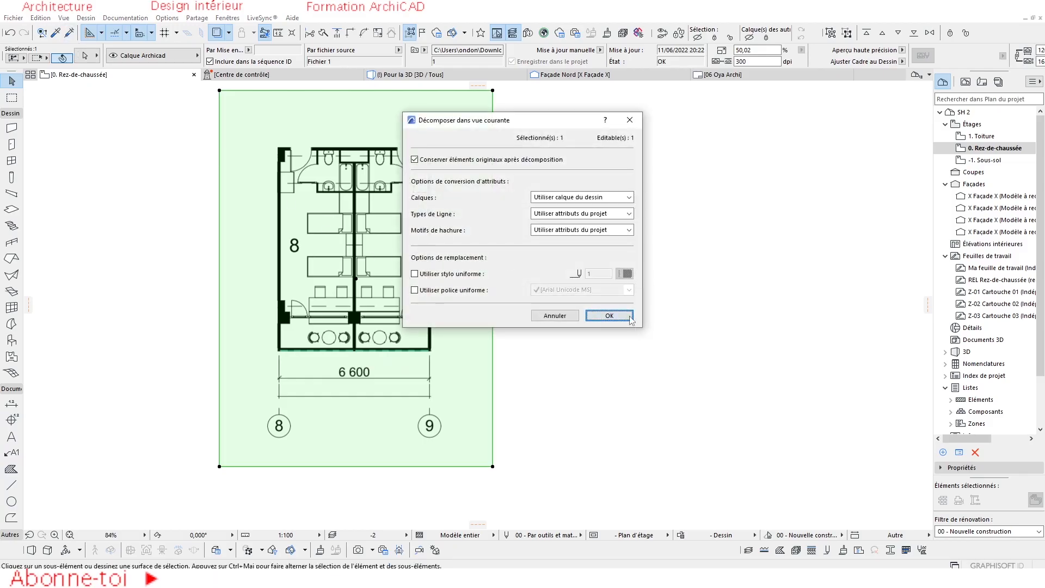
click(629, 317)
scroll(384, 305, down, 4)
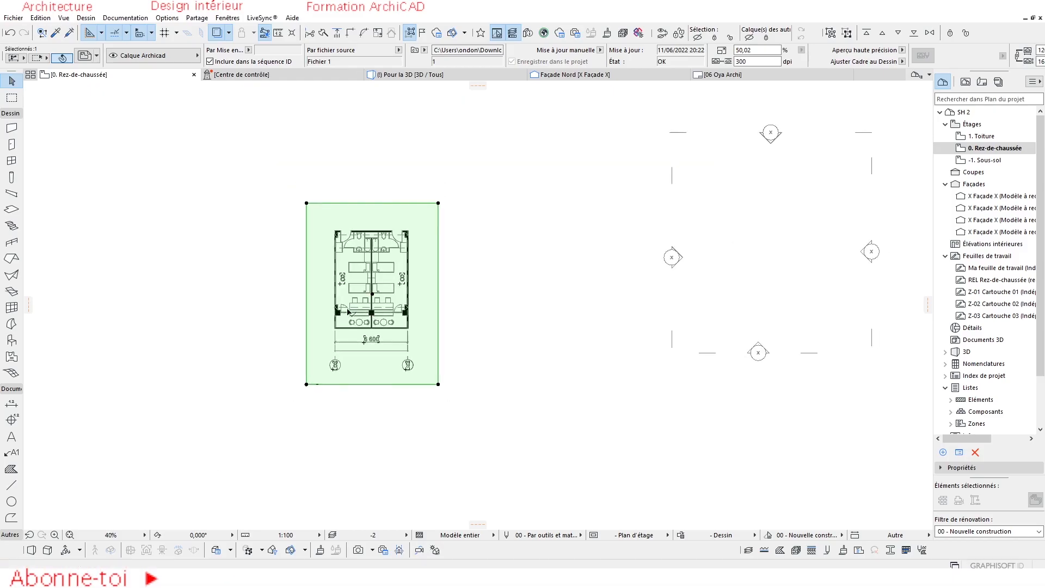
Move the original drawing Fichier 1 to the left, clear of the exploded linework.
key(Escape)
click(360, 226)
drag(360, 225, 163, 225)
scroll(343, 262, up, 4)
click(351, 183)
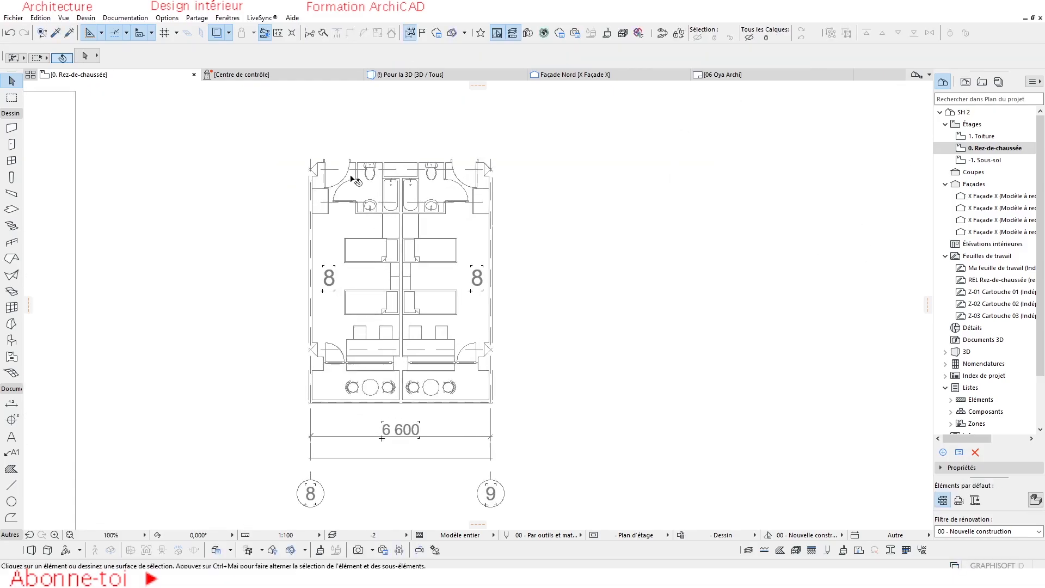
Select the 6 600 dimension line in the exploded plan as a separate line element.
scroll(351, 328, up, 2)
scroll(375, 337, down, 4)
middle_drag(378, 338, 404, 328)
click(433, 385)
scroll(425, 387, up, 7)
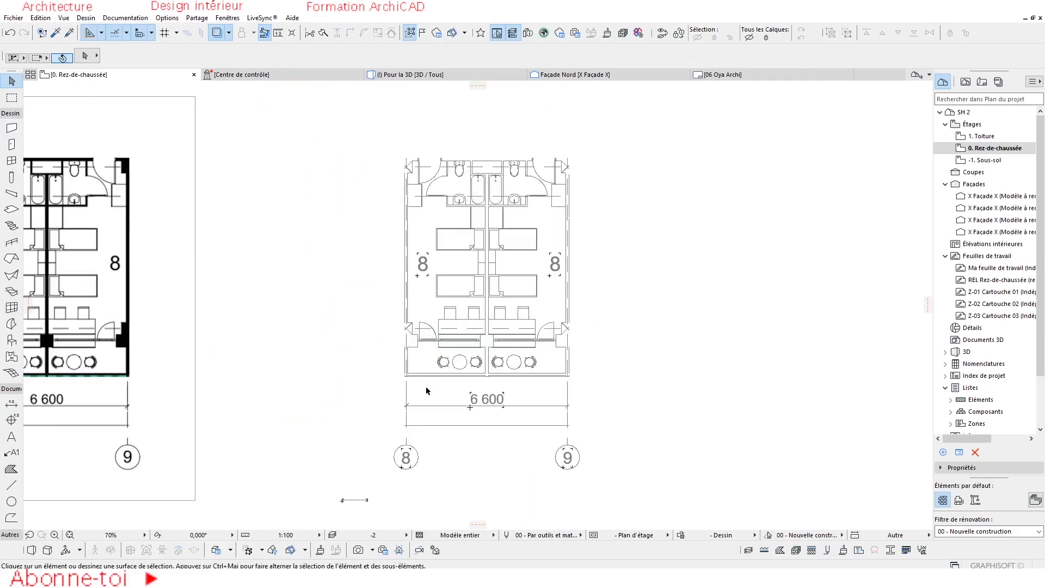
click(403, 467)
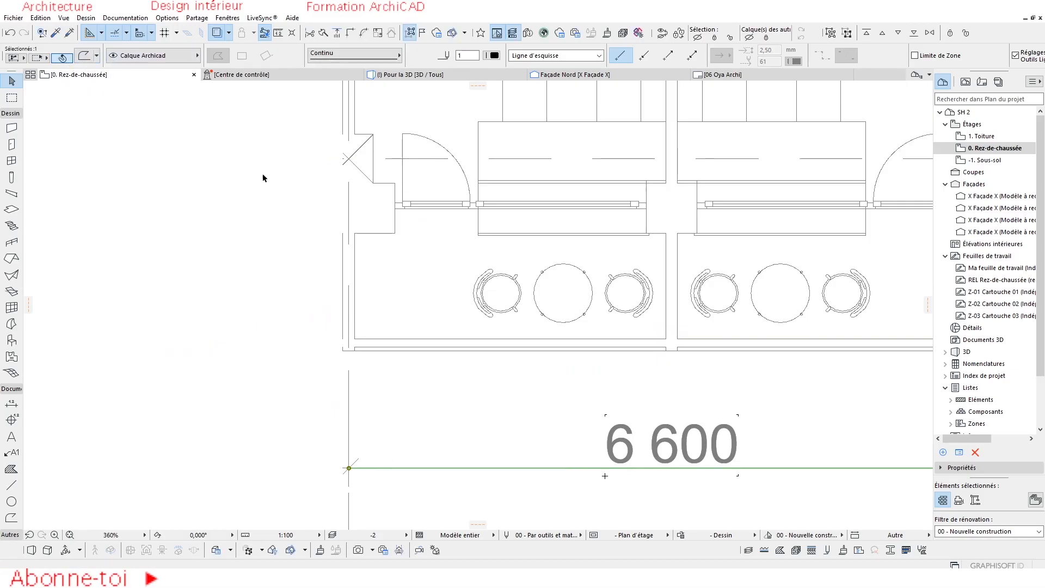
Resize the whole exploded plan graphically from the left tick of the 6 600 dimension line, using its right tick as the reference length.
scroll(386, 413, down, 7)
click(379, 475)
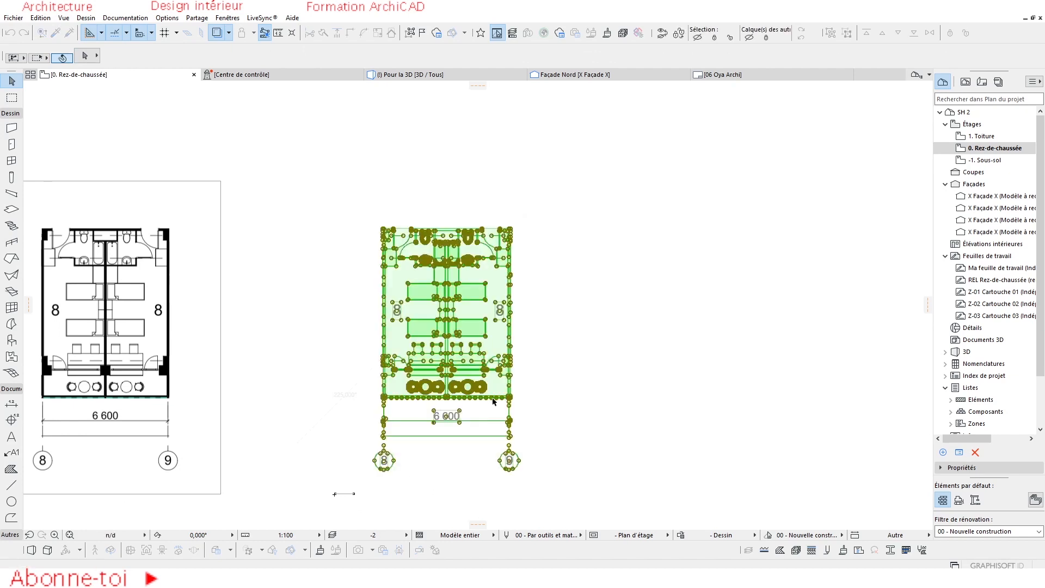
click(378, 33)
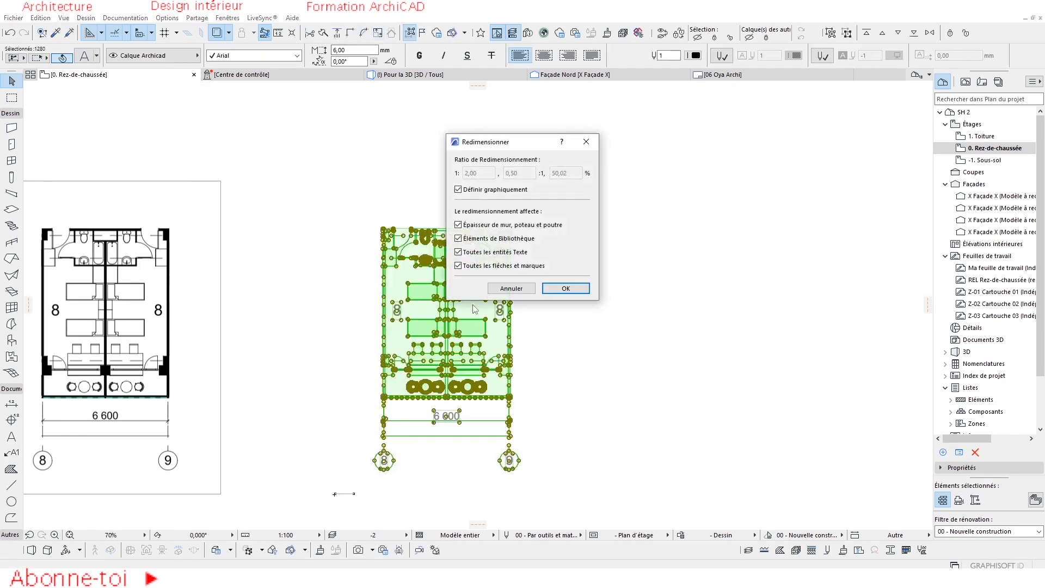
click(566, 288)
scroll(362, 345, up, 10)
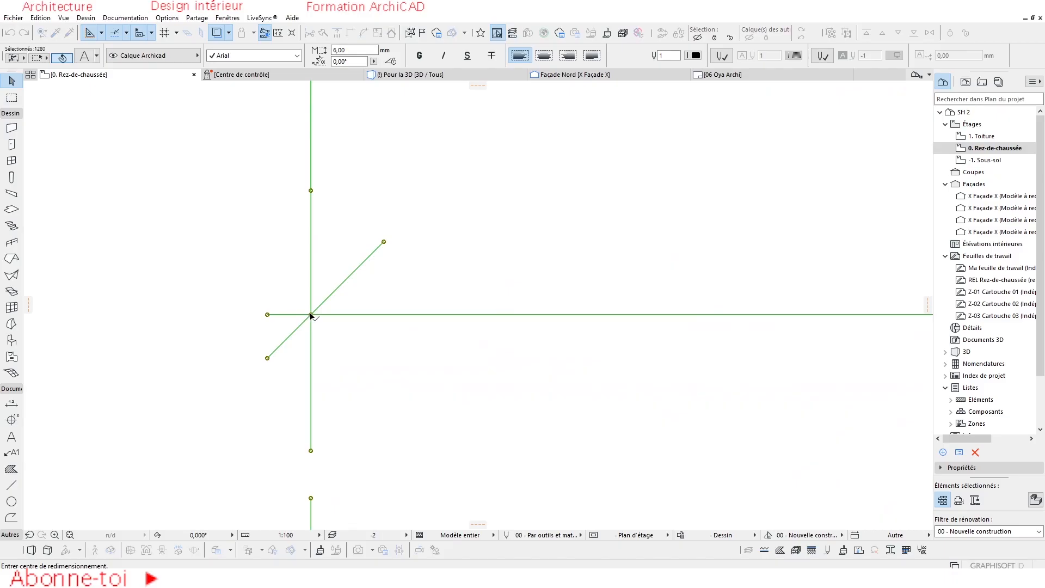
click(311, 314)
scroll(308, 327, down, 10)
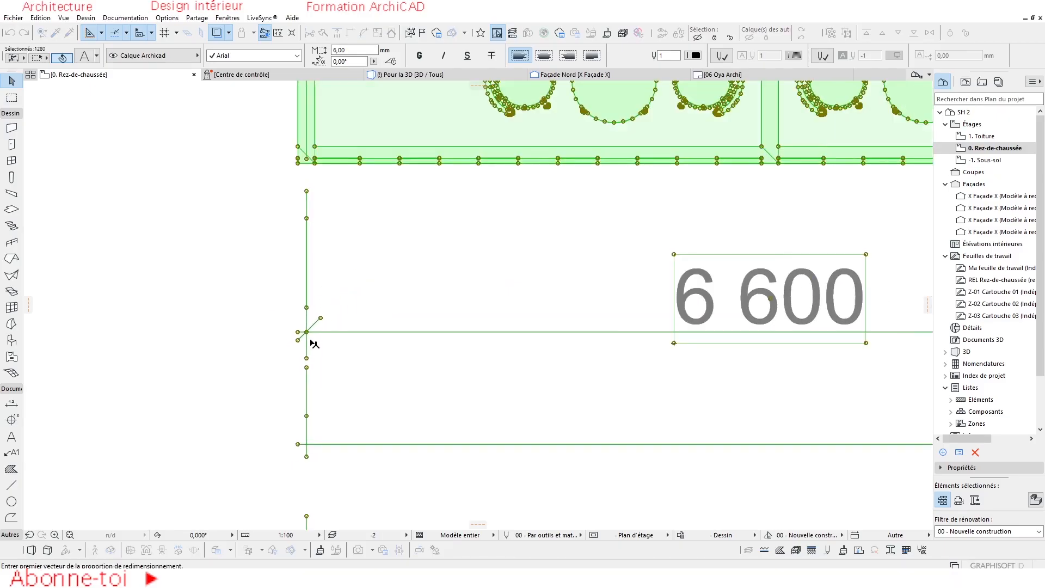
scroll(682, 336, up, 10)
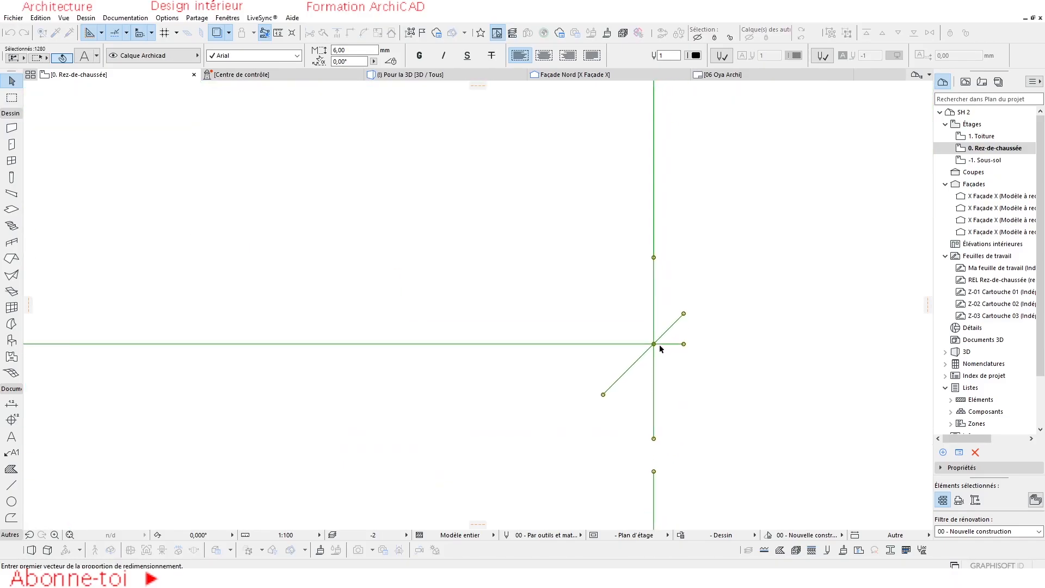
click(654, 344)
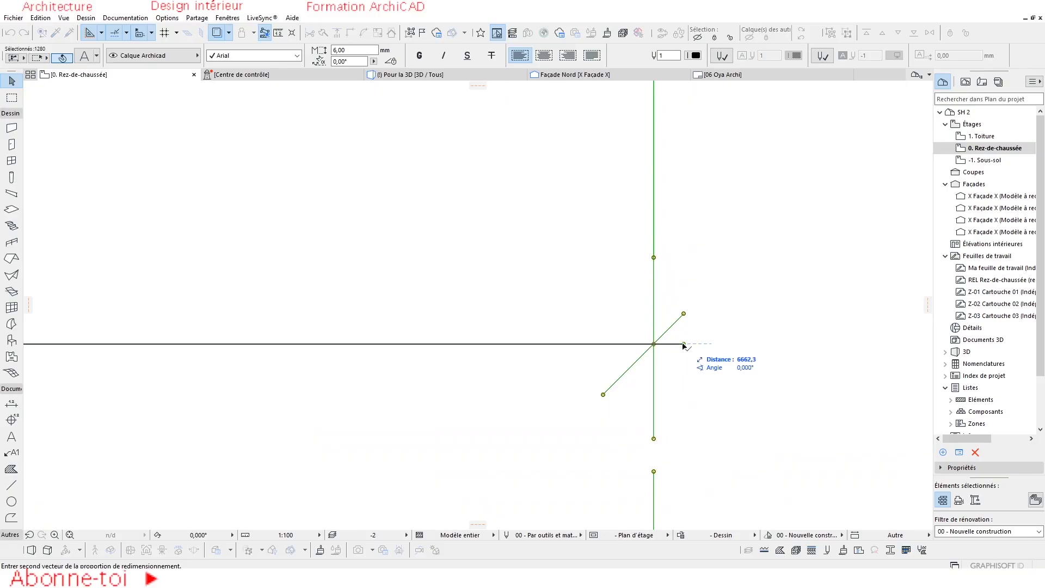
click(684, 345)
scroll(547, 368, down, 10)
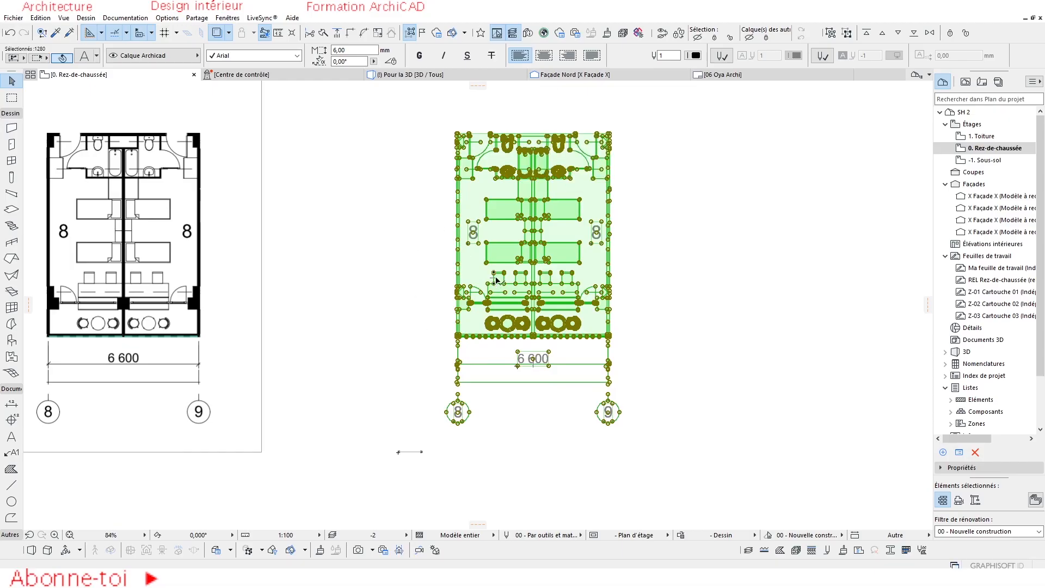
scroll(497, 280, down, 2)
scroll(501, 277, up, 2)
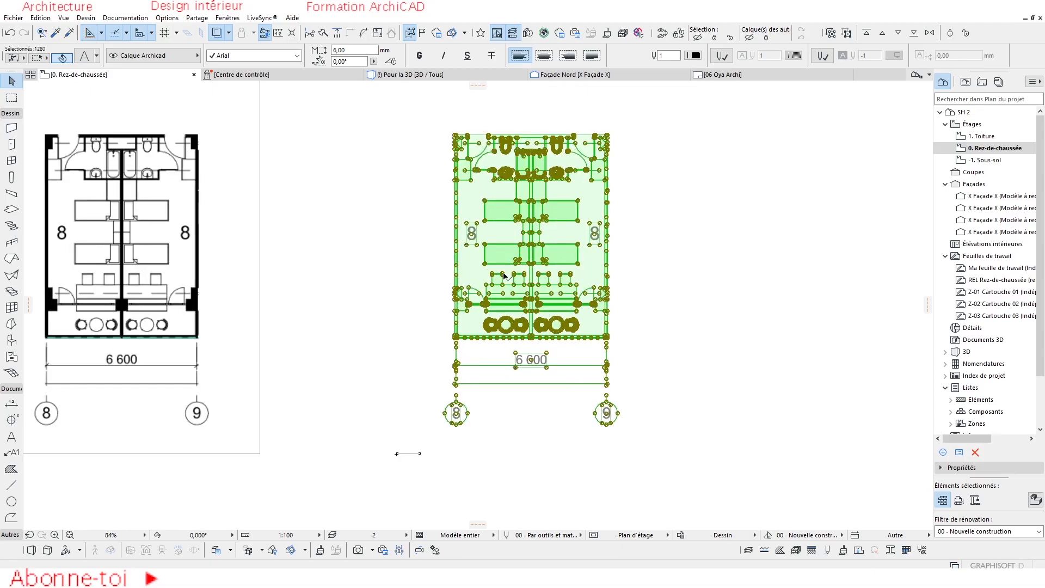
key(Escape)
Draw a wall along the exploded plan's left outer side, from its lower-left corner up to the column.
scroll(511, 249, down, 3)
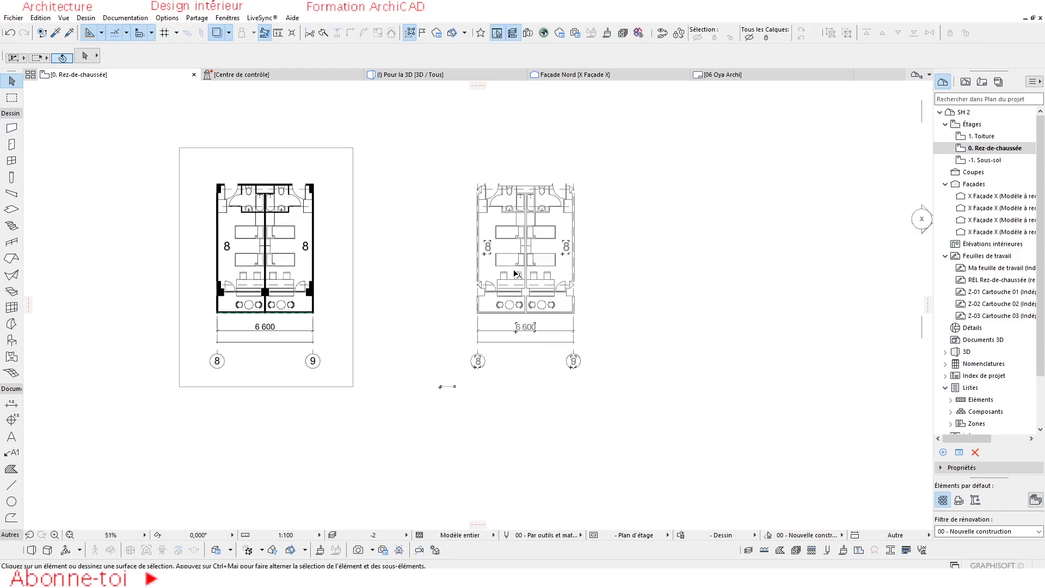
scroll(520, 287, up, 3)
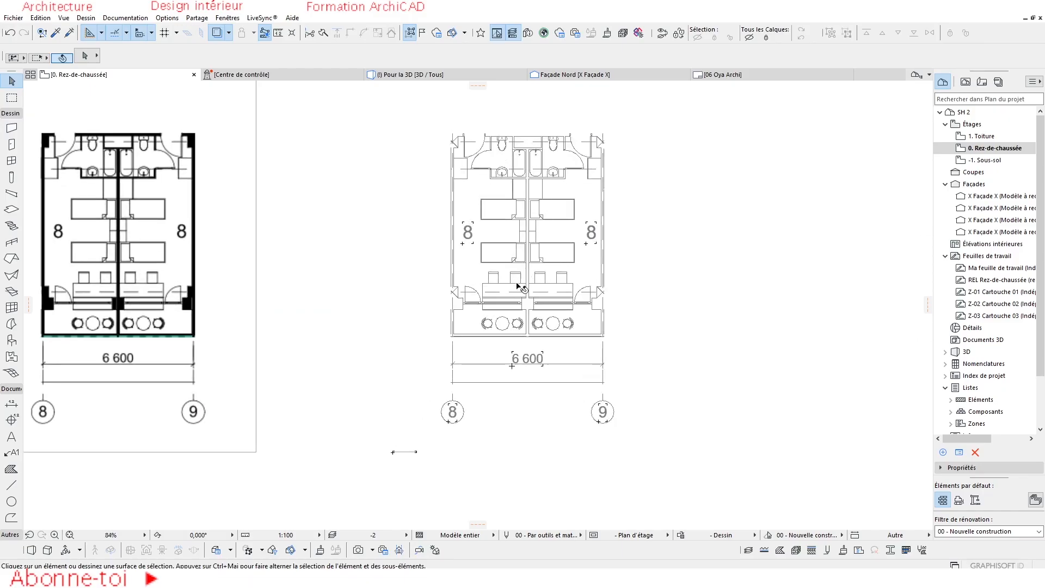
click(12, 128)
scroll(462, 322, up, 7)
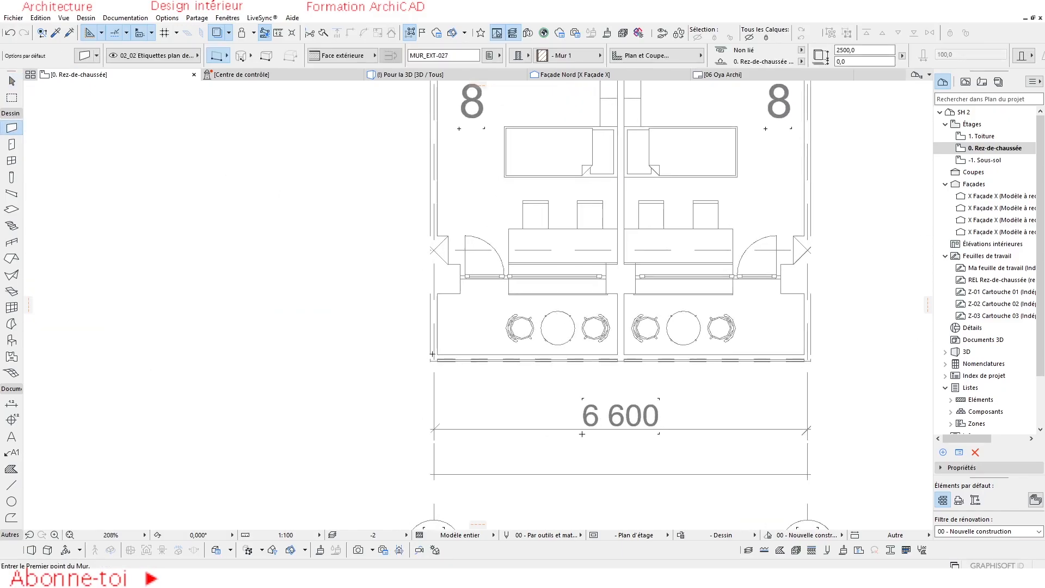
click(428, 365)
click(429, 183)
scroll(432, 180, up, 2)
Check individual selection around the new wall, picking the plan's background fill and a left wall line, and clear the selection.
shift+click(438, 173)
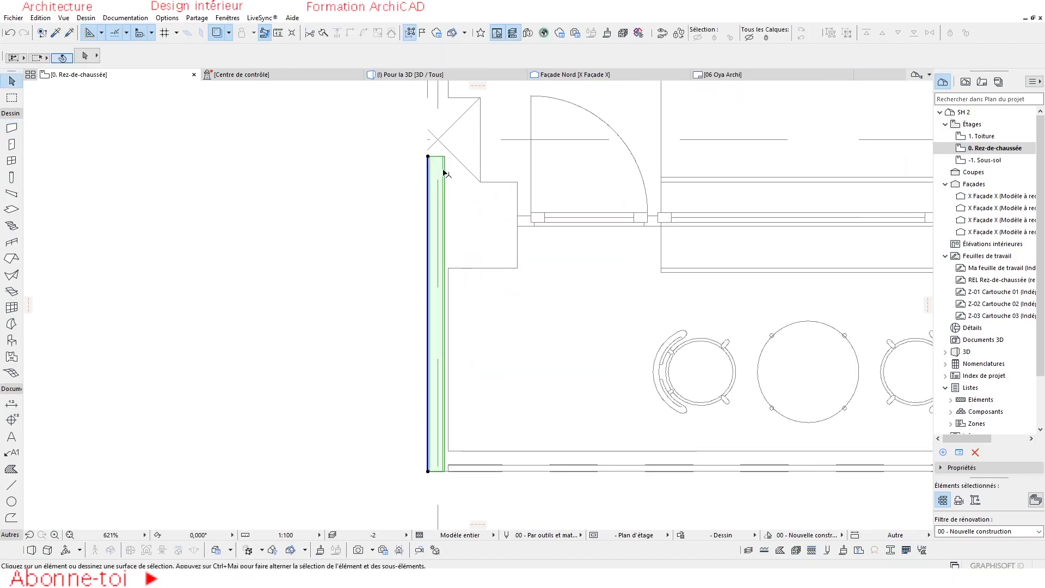
click(460, 280)
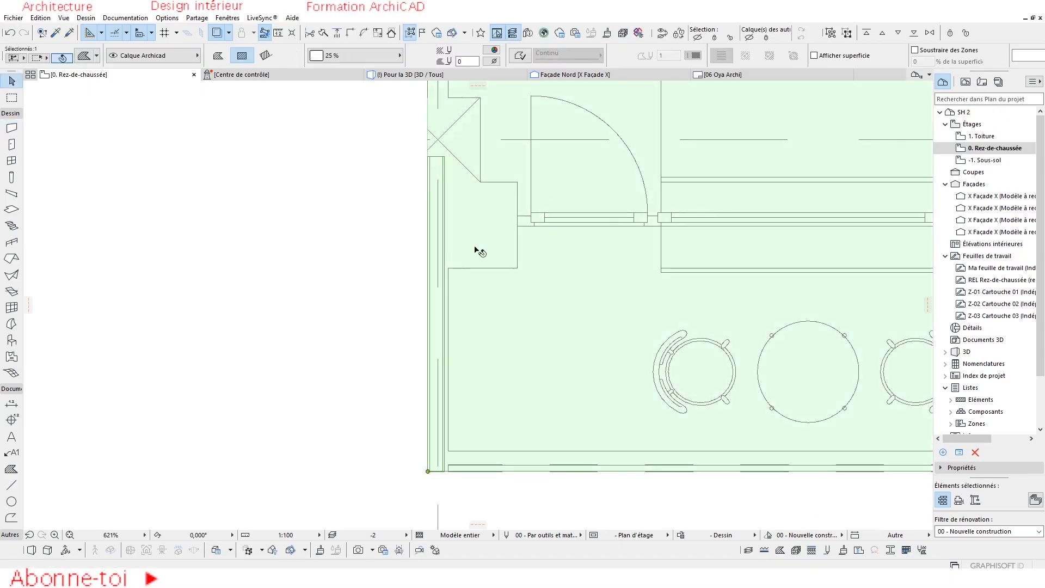
scroll(484, 294, down, 8)
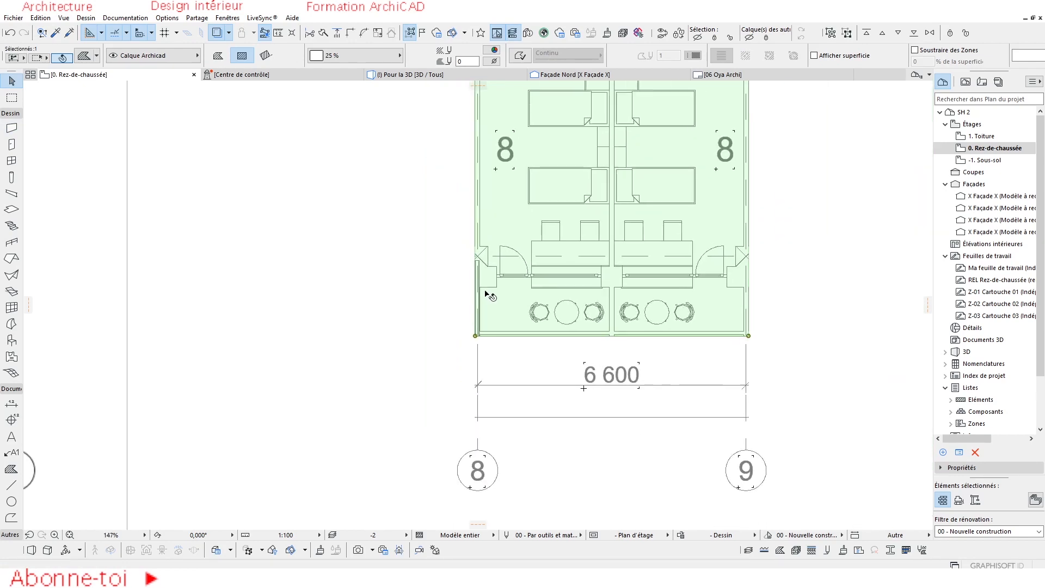
click(482, 281)
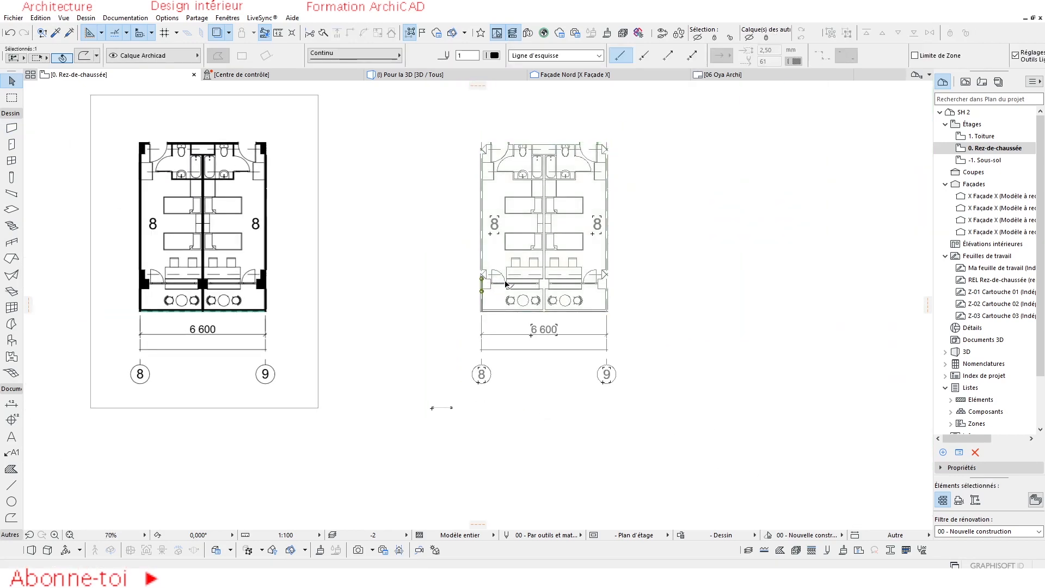
click(653, 118)
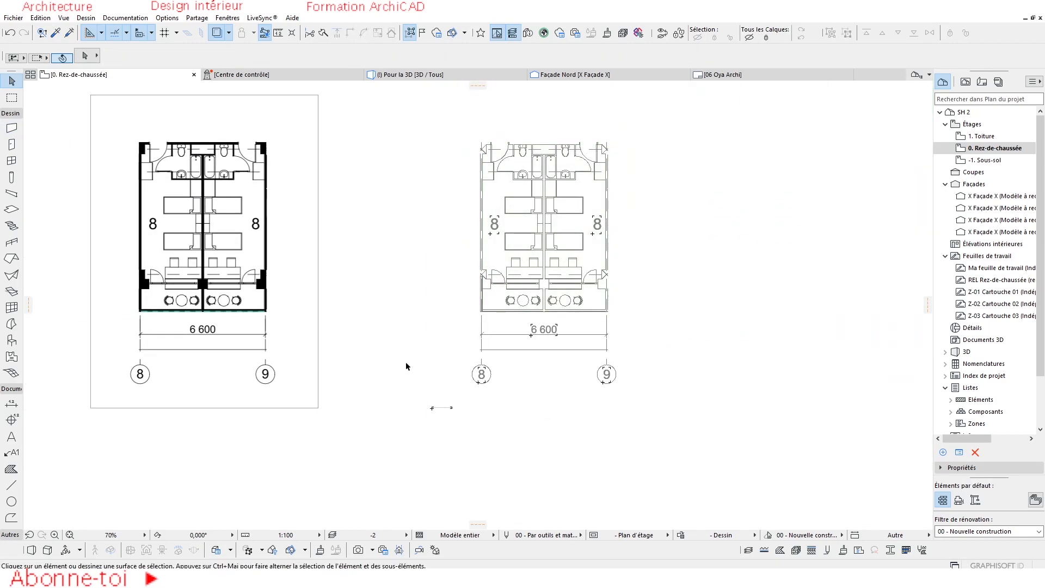
Delete both the original drawing and the exploded plan from the ground floor.
drag(672, 113, 133, 421)
key(Delete)
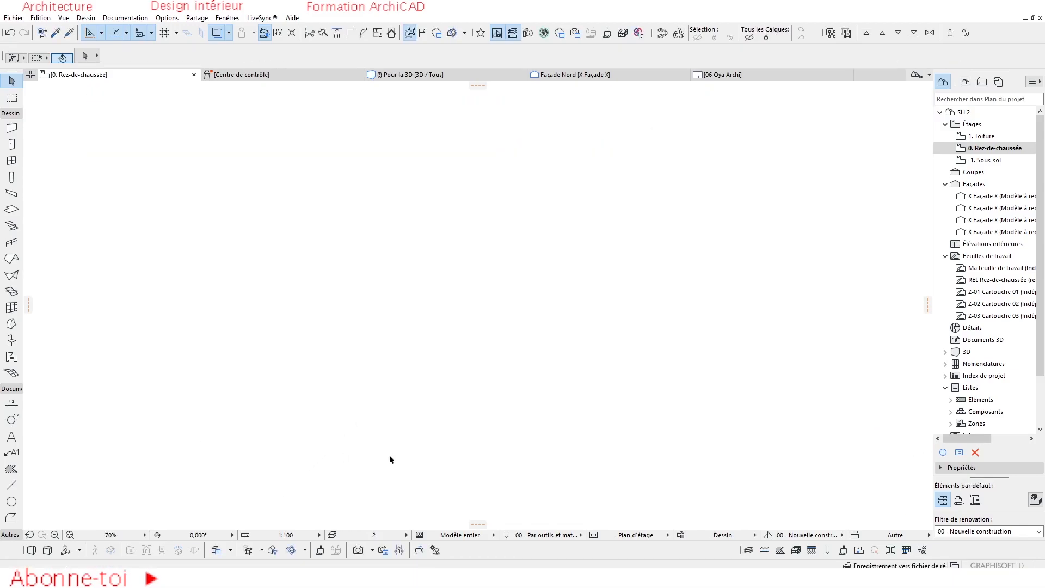
scroll(415, 243, down, 3)
scroll(544, 242, up, 4)
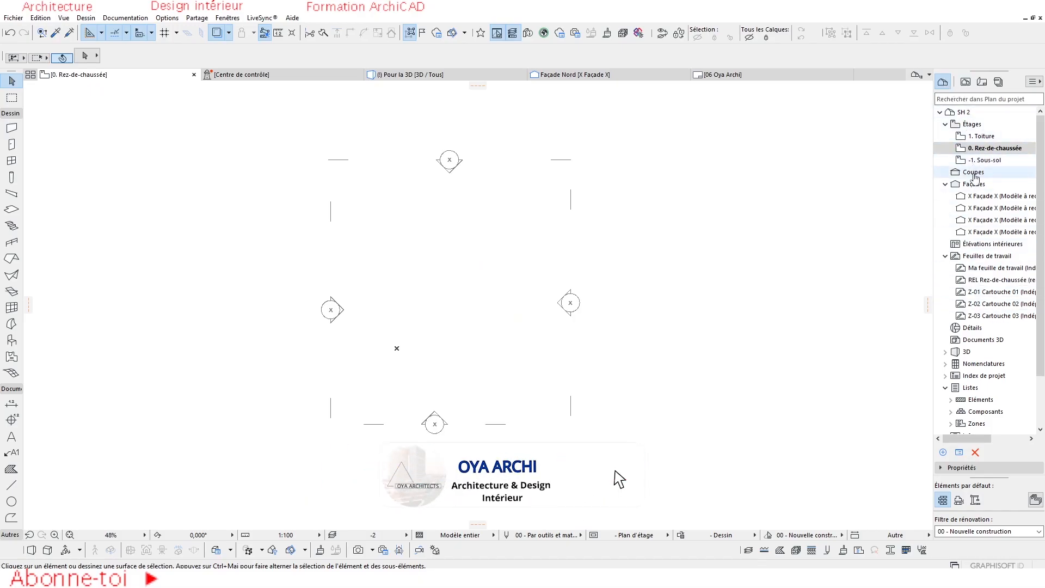
Open the worksheet Ma feuille de travail and place the external PDF drawing Fichier 1 at the project origin.
double_click(987, 268)
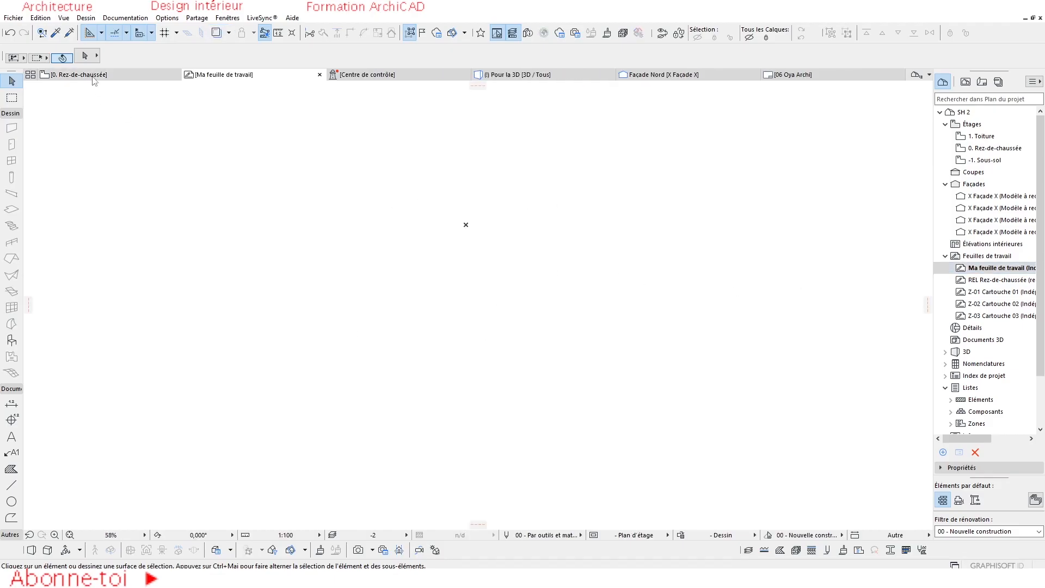
click(13, 18)
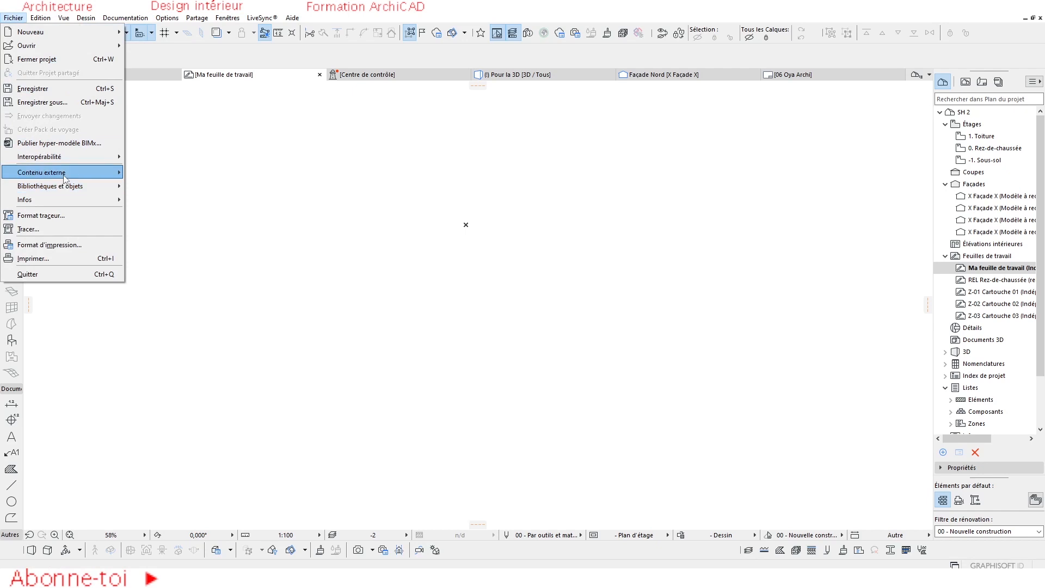
mouse_move(64, 178)
click(218, 244)
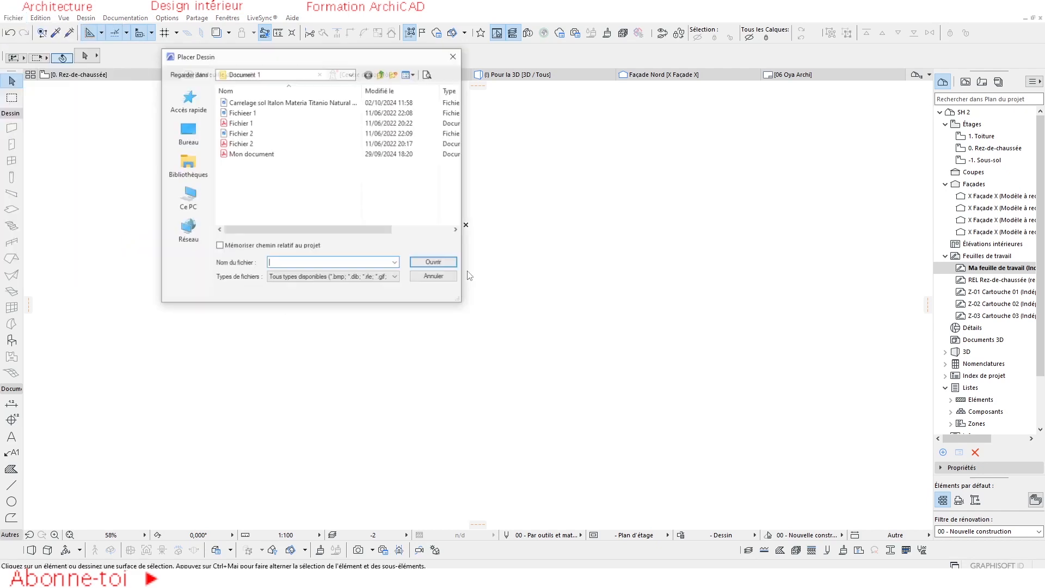
click(239, 122)
click(435, 263)
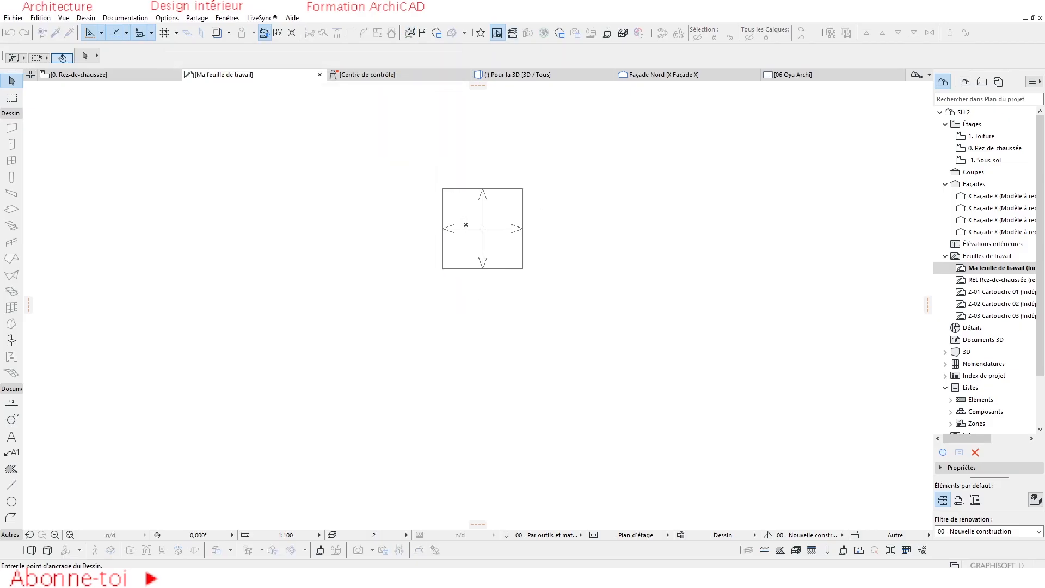
click(466, 224)
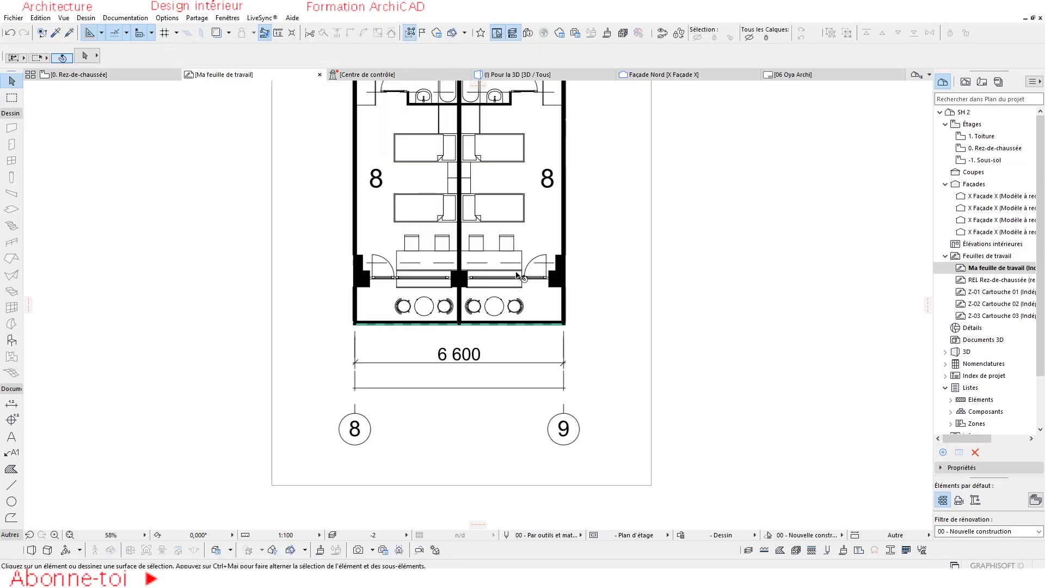
Explode the placed drawing Fichier 1 into the current view without keeping the original, using the drawing's layer and the project's line and fill attributes.
scroll(519, 276, down, 5)
click(491, 222)
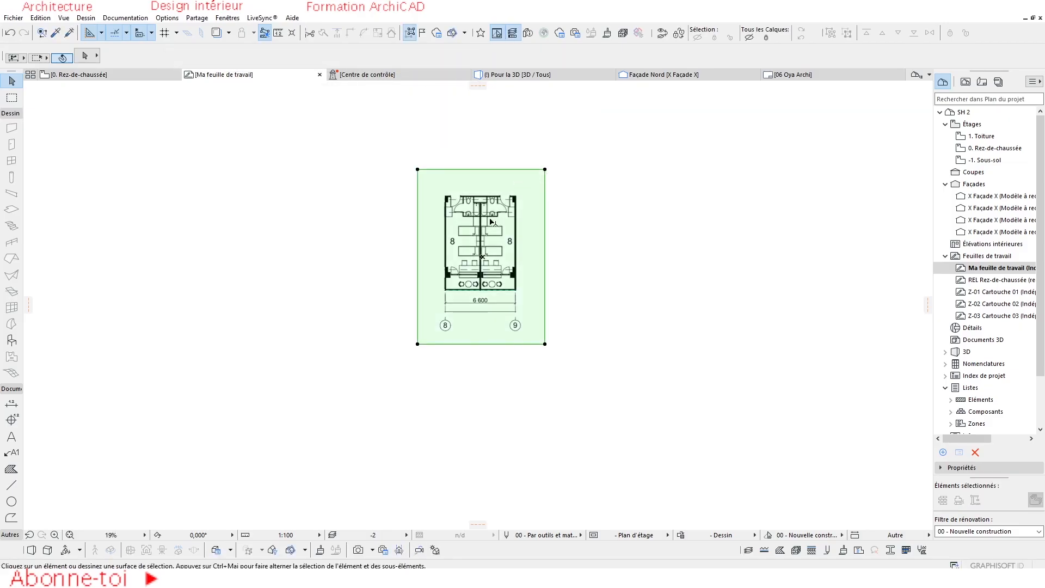
scroll(466, 275, up, 3)
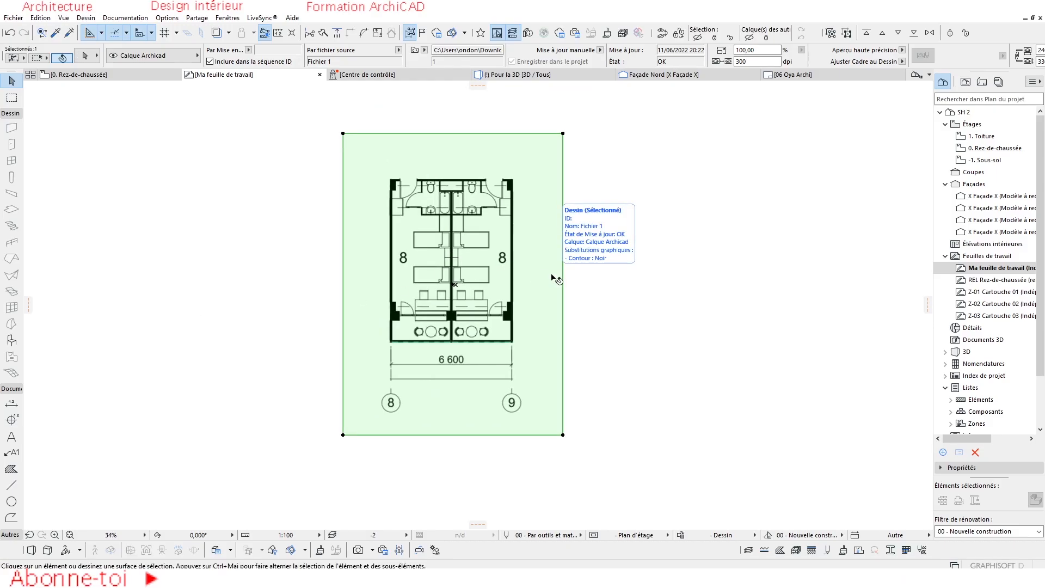
key(ctrl+equal)
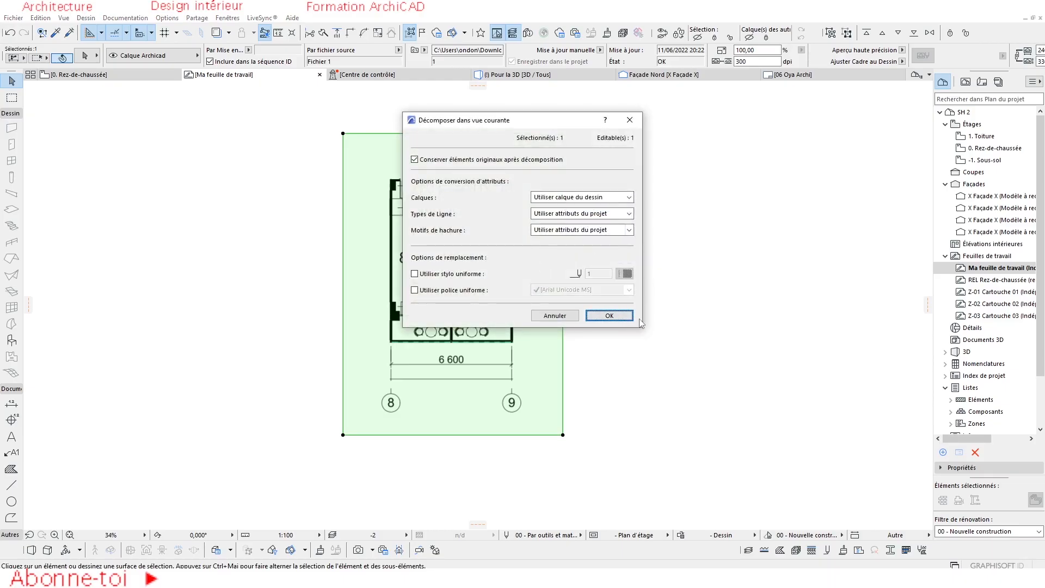
click(414, 159)
click(629, 315)
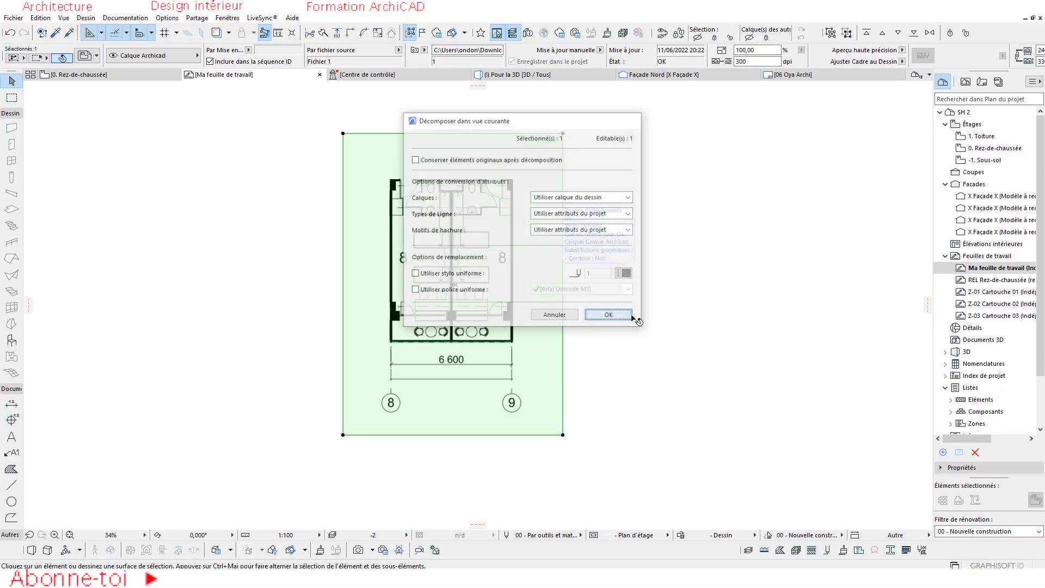
click(664, 303)
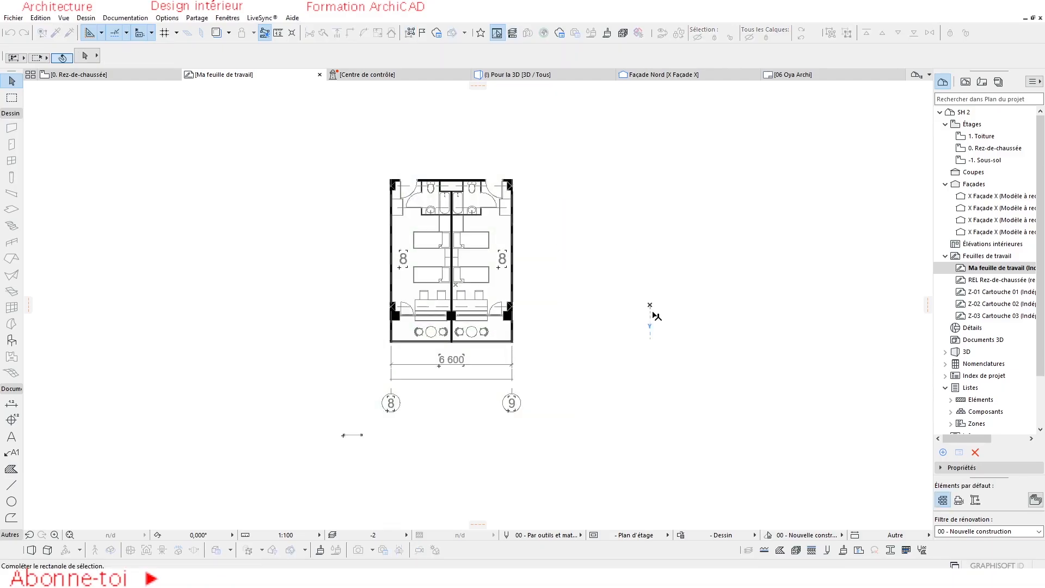
click(593, 238)
Examine the exploded plan's bathroom linework and overall layout in the worksheet, checking that a single line can be selected.
scroll(396, 154, up, 8)
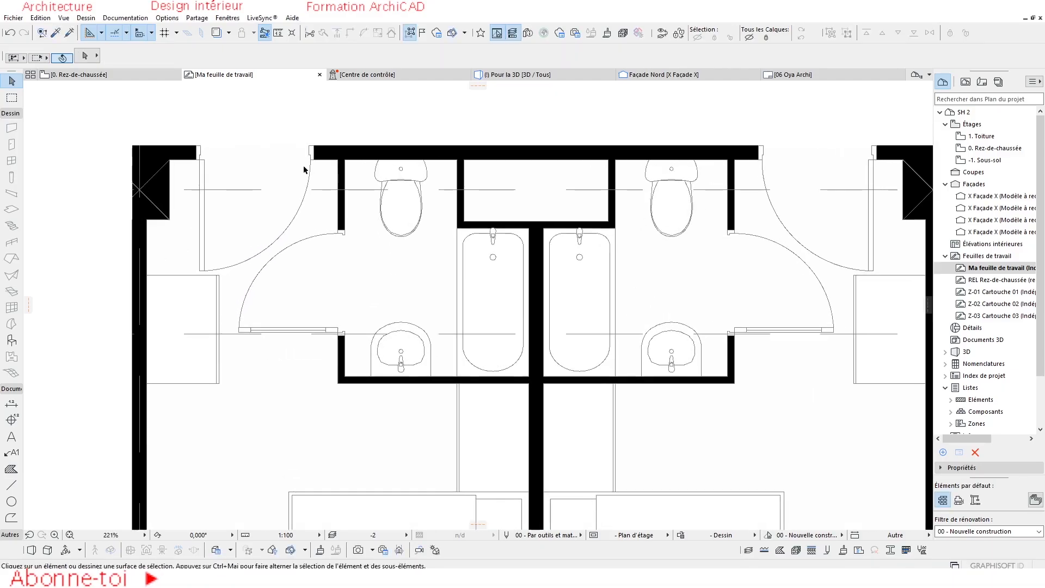
scroll(498, 197, down, 5)
click(599, 185)
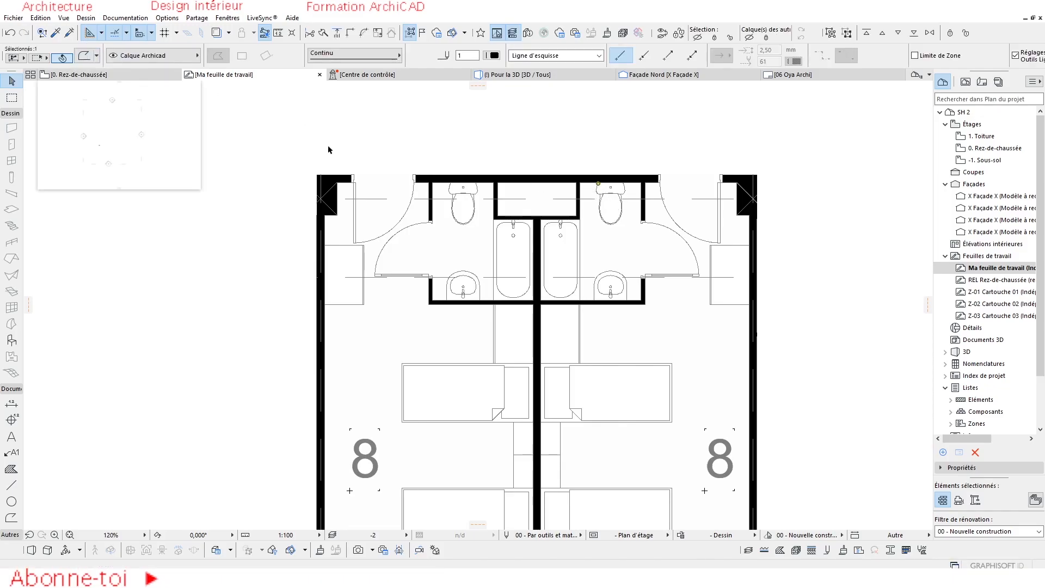
key(Escape)
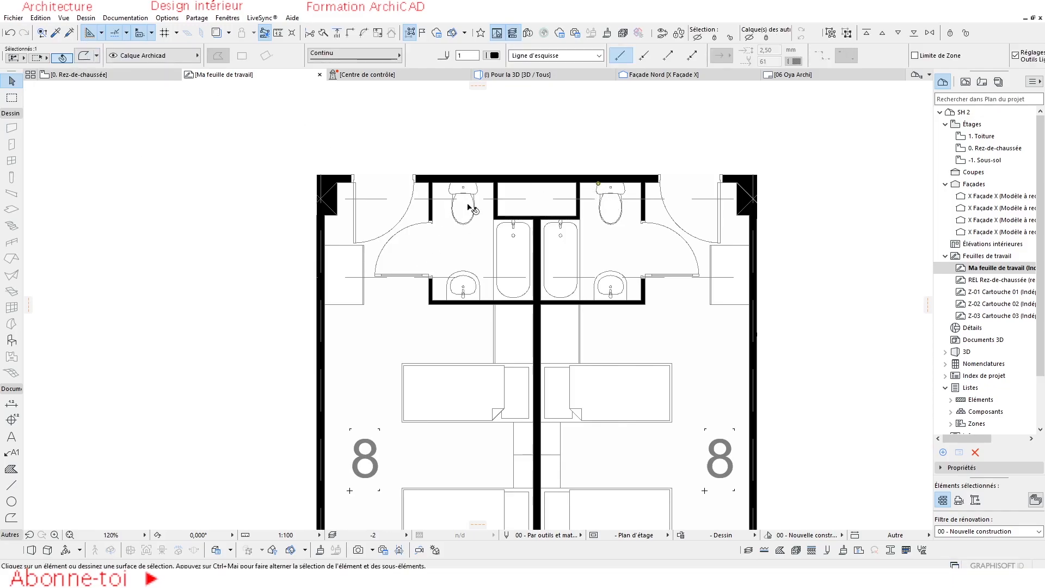
scroll(442, 197, up, 1)
scroll(436, 218, down, 8)
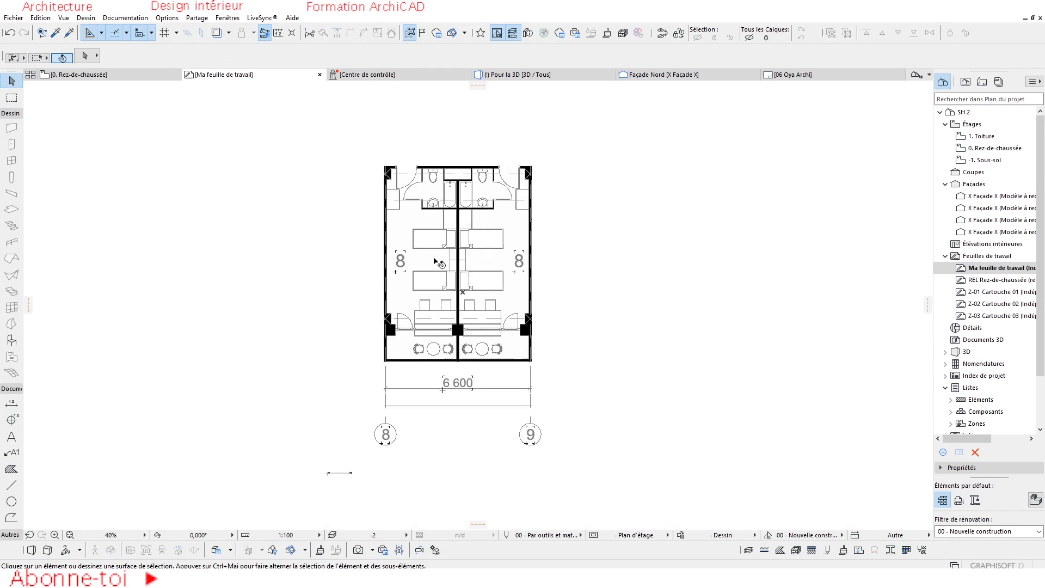
scroll(435, 260, up, 2)
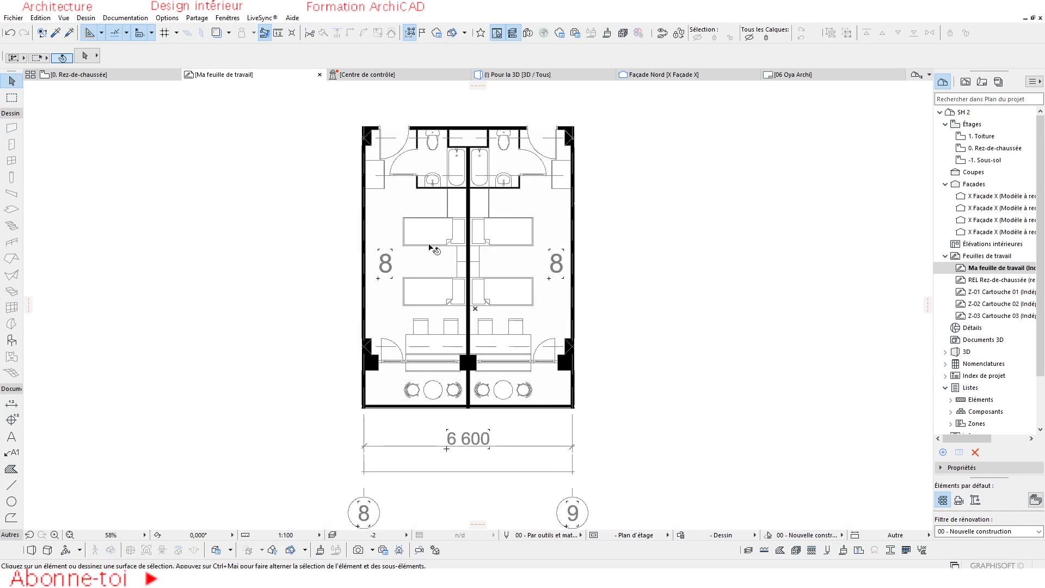
Open the ground floor plan 0. Rez-de-chaussée and set its trace reference to the storey below the current one.
click(87, 77)
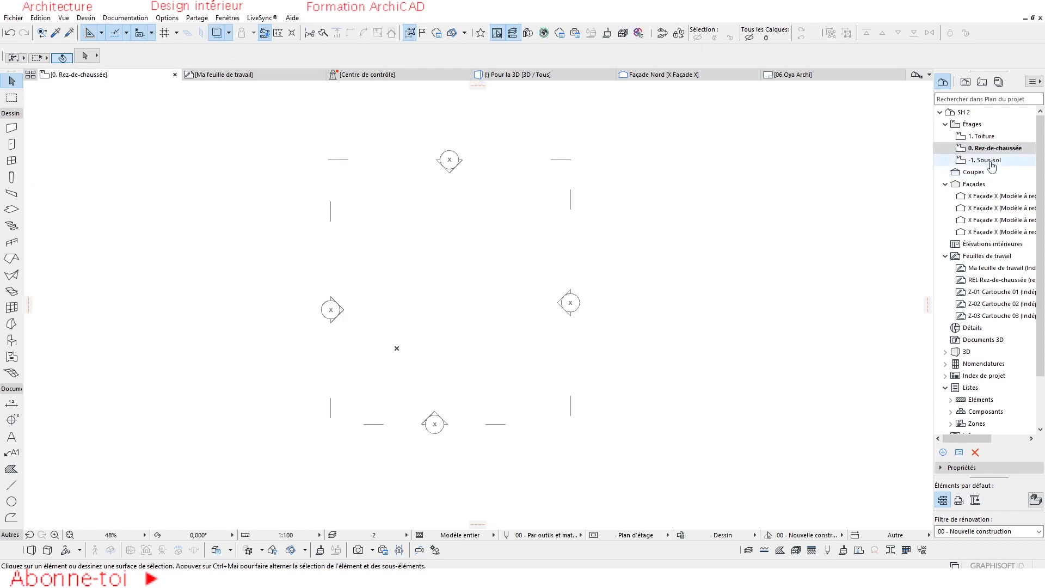
scroll(478, 287, down, 2)
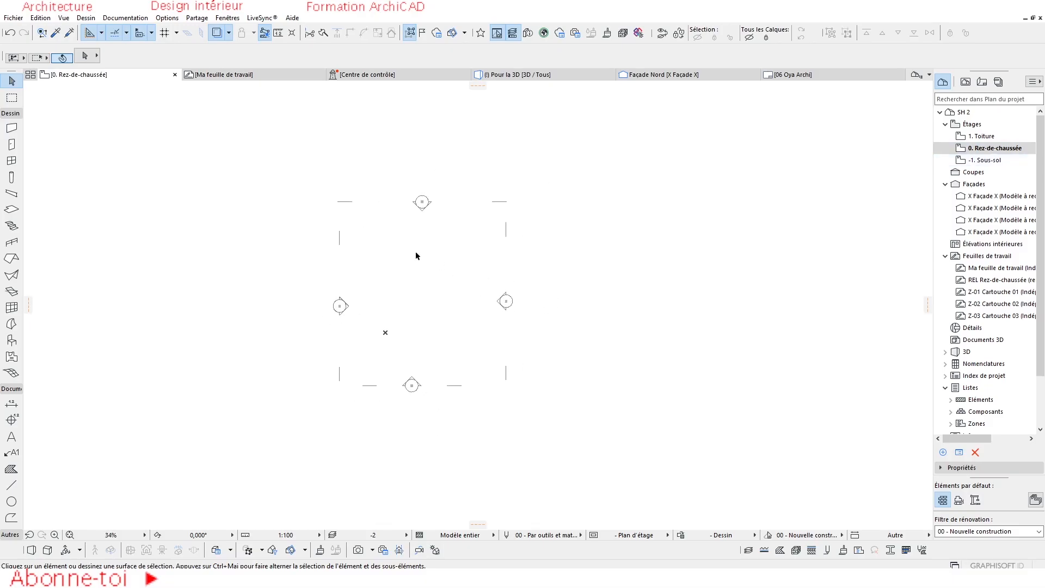
click(229, 34)
mouse_move(277, 53)
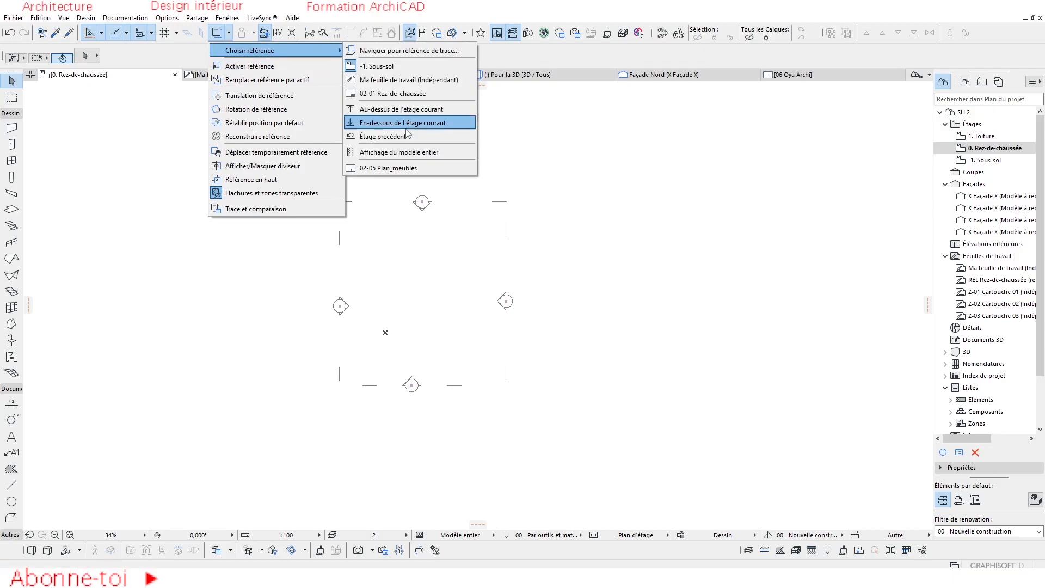
click(407, 122)
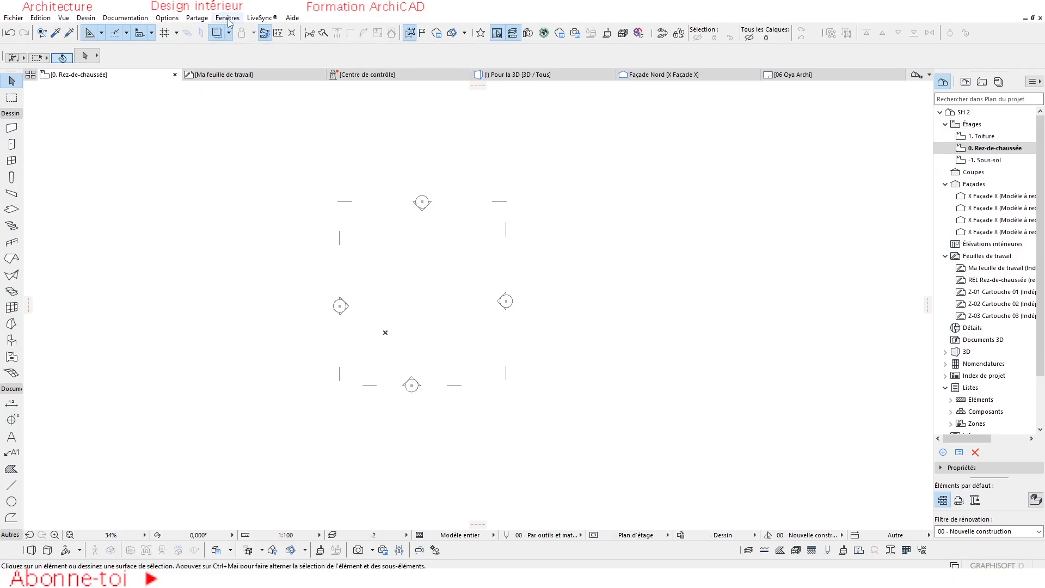
Display the Trace et comparaison palette and place it beside the ground floor plan.
click(227, 18)
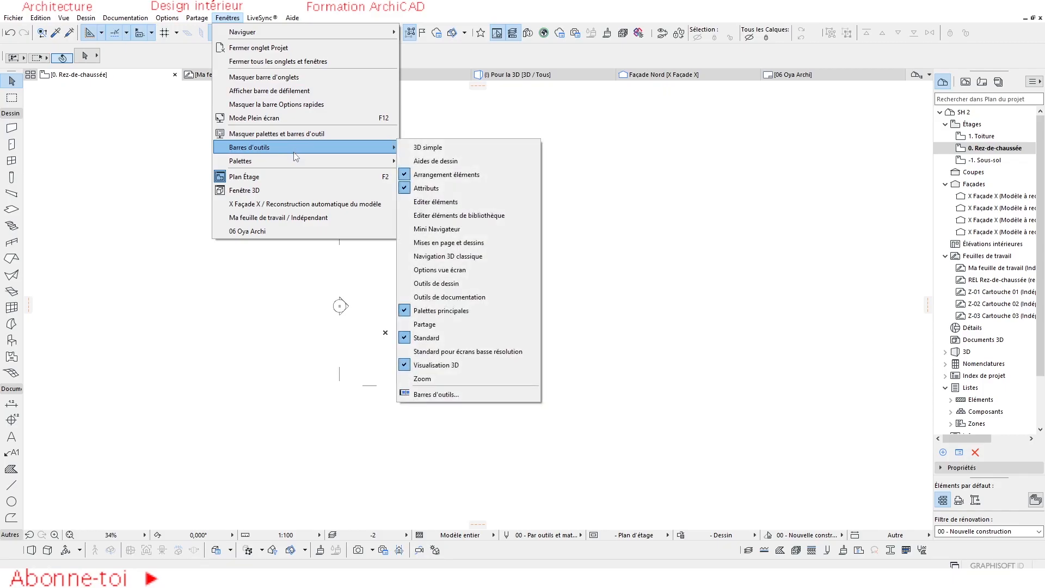
mouse_move(303, 160)
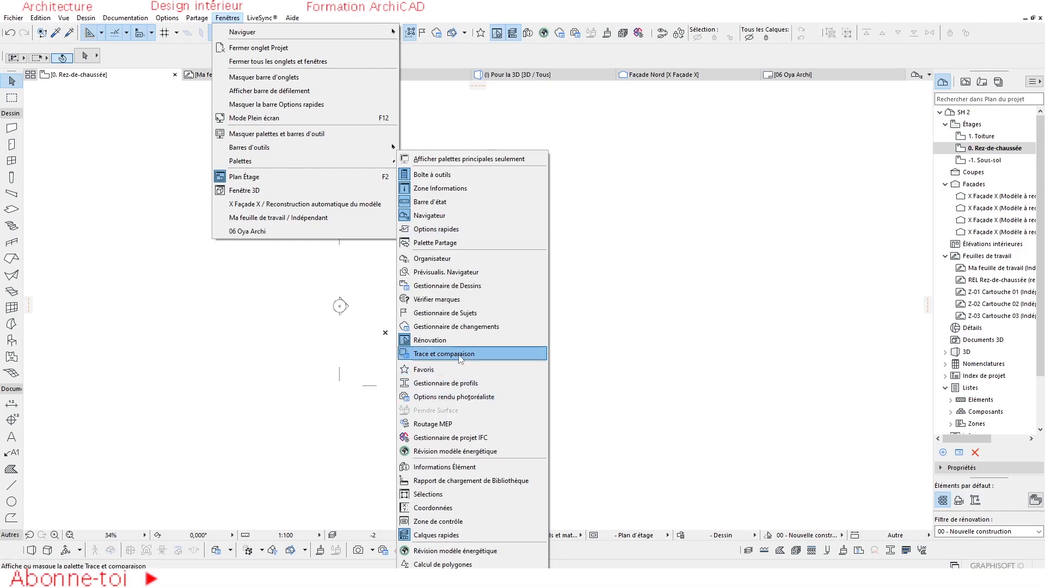
click(459, 354)
mouse_move(749, 152)
mouse_down()
mouse_move(722, 143)
mouse_move(792, 153)
mouse_up()
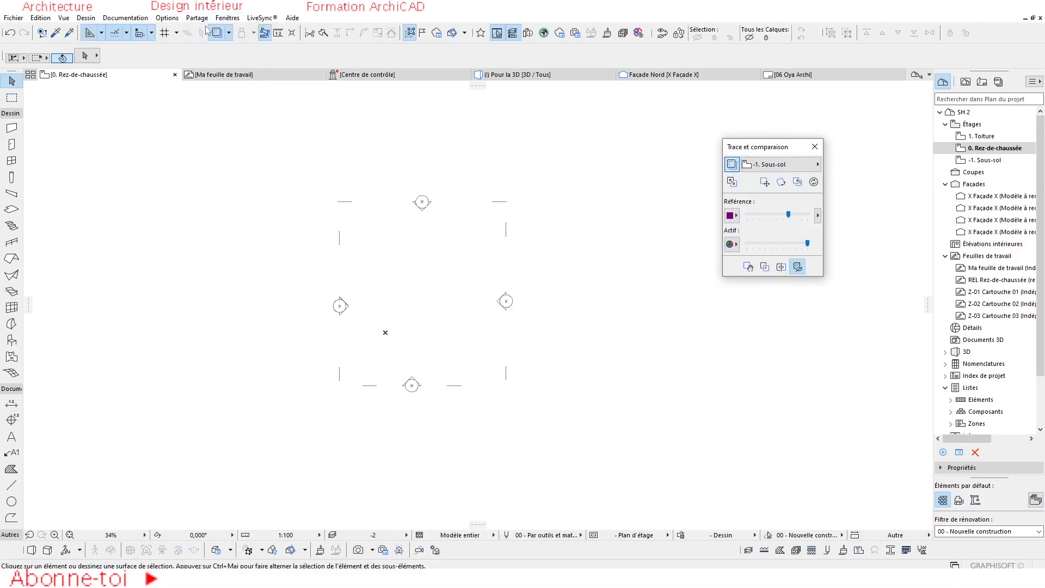
click(640, 234)
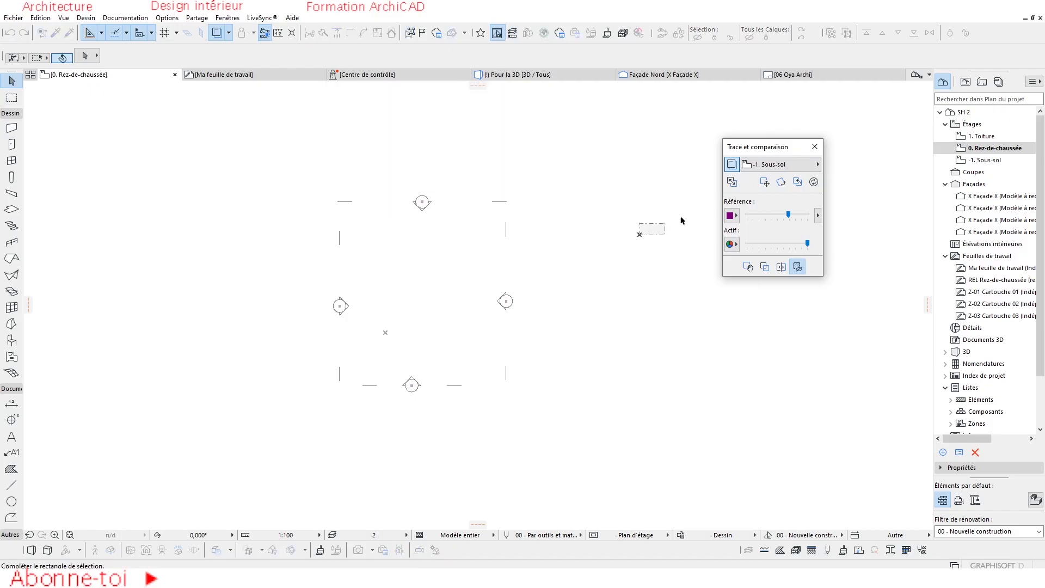
Set the worksheet Ma feuille de travail as the ground floor's trace reference.
click(773, 165)
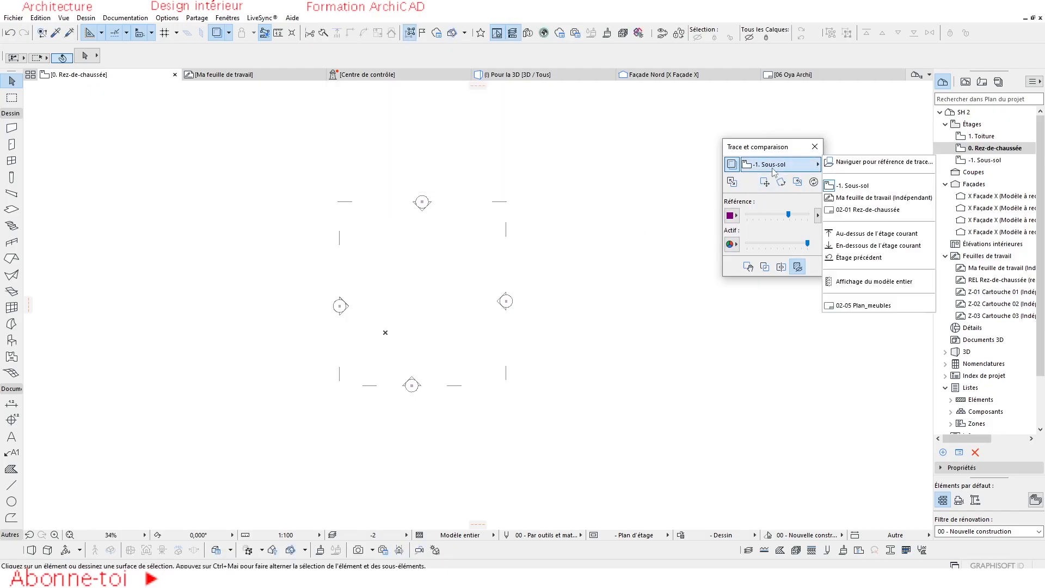
click(854, 162)
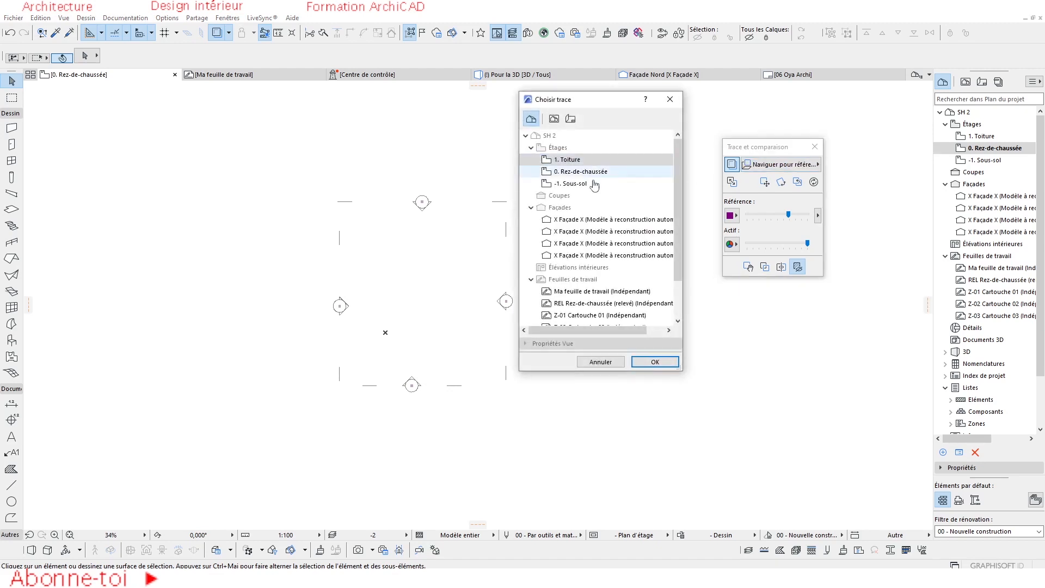
scroll(590, 243, down, 2)
click(590, 243)
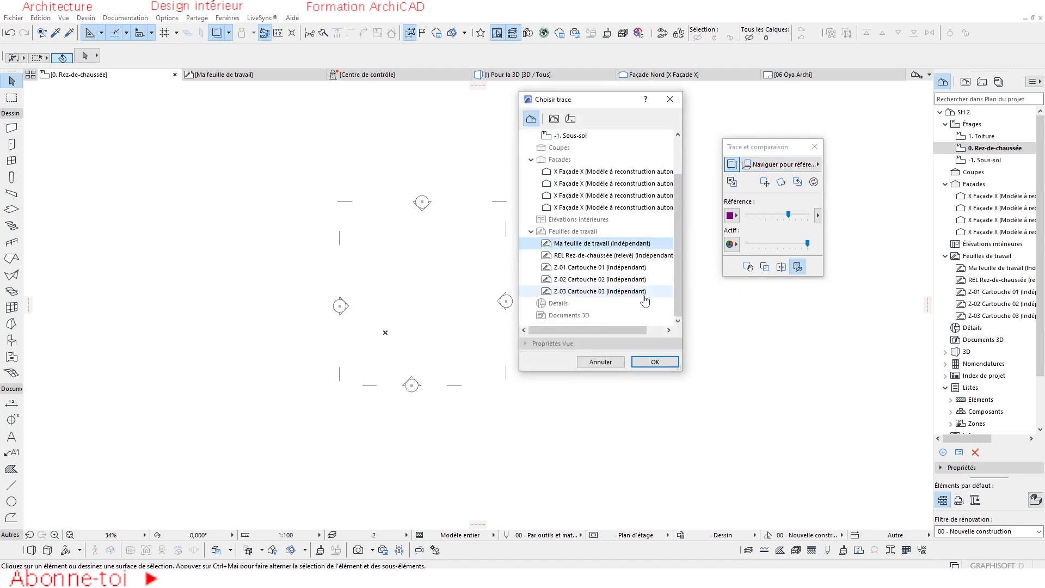
click(655, 362)
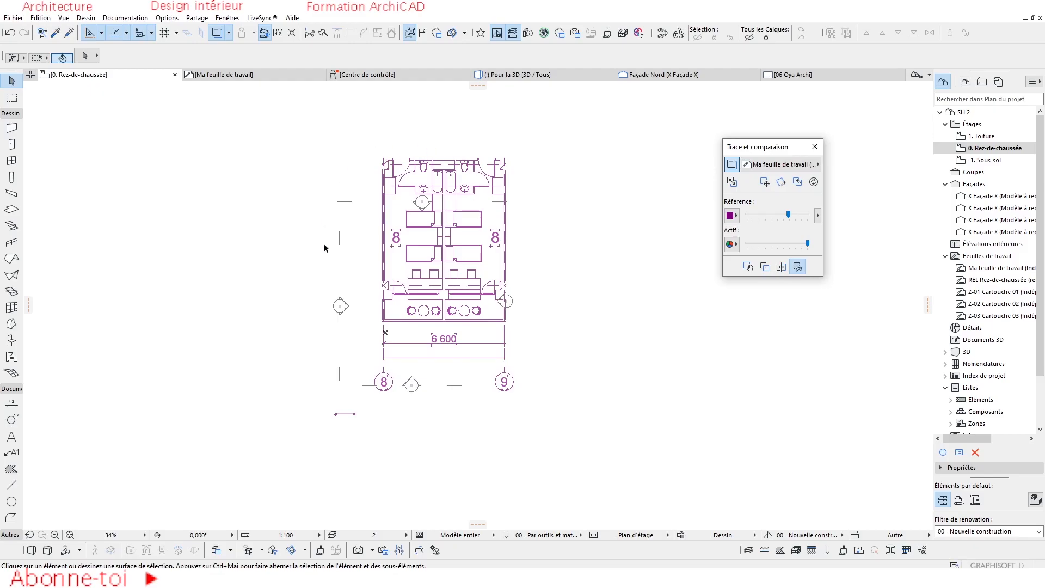
Examine the traced worksheet plan on the ground floor, both its bathroom linework and its overall layout.
scroll(428, 201, up, 1)
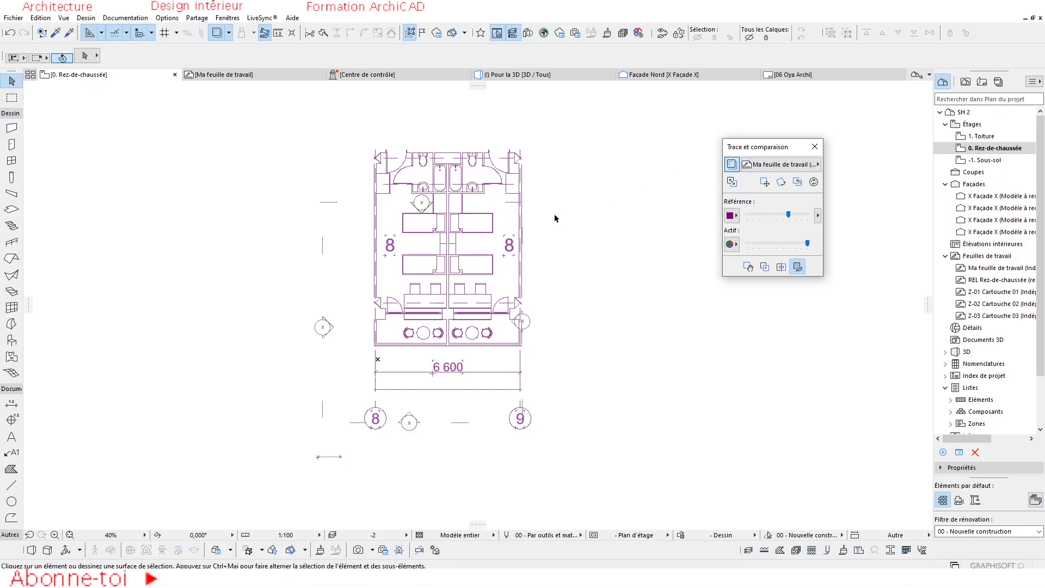
scroll(366, 221, up, 3)
scroll(470, 254, down, 2)
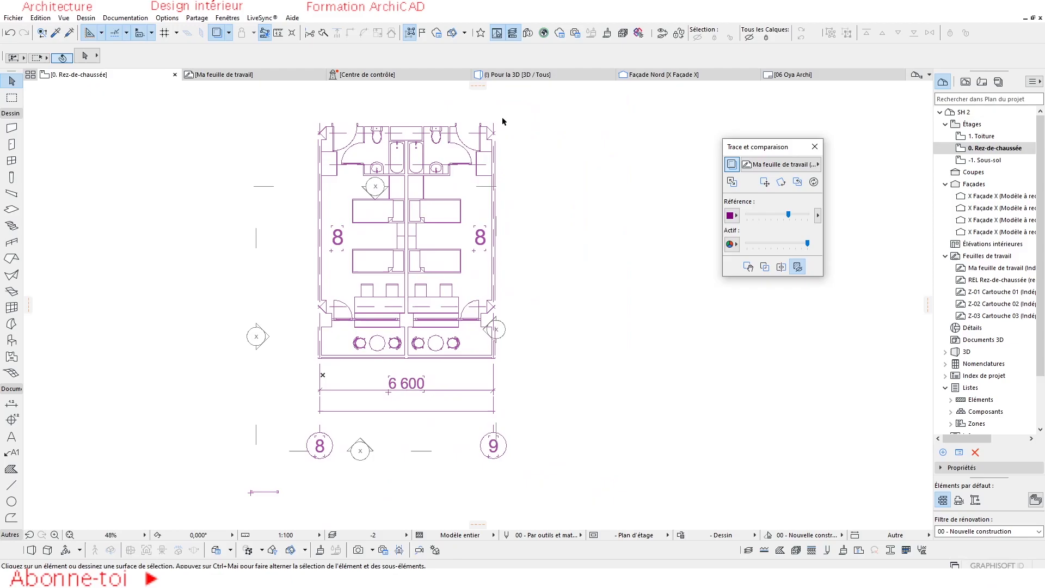
scroll(402, 240, up, 2)
scroll(375, 155, up, 3)
scroll(310, 197, up, 3)
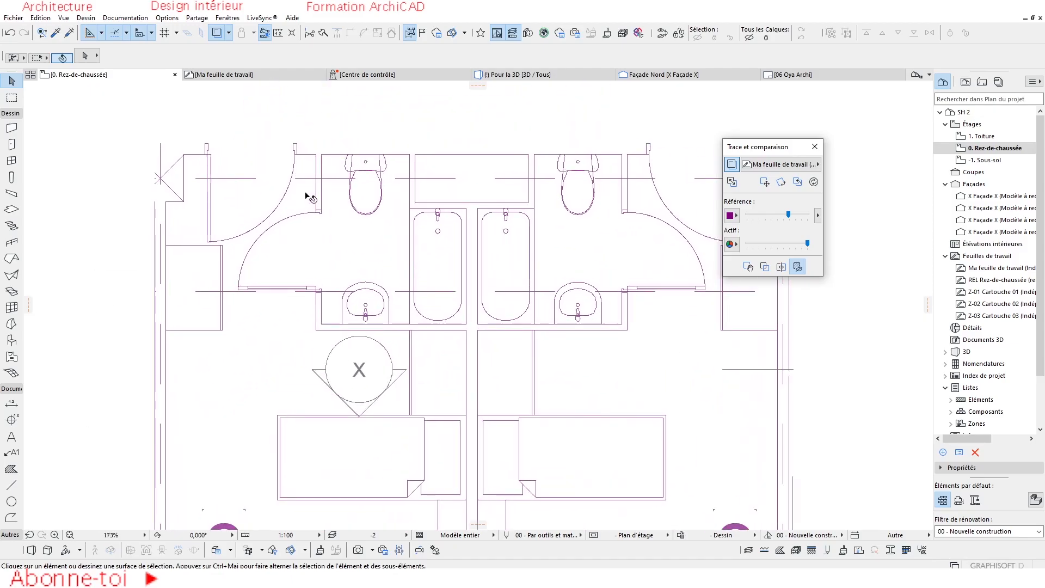
scroll(247, 194, down, 4)
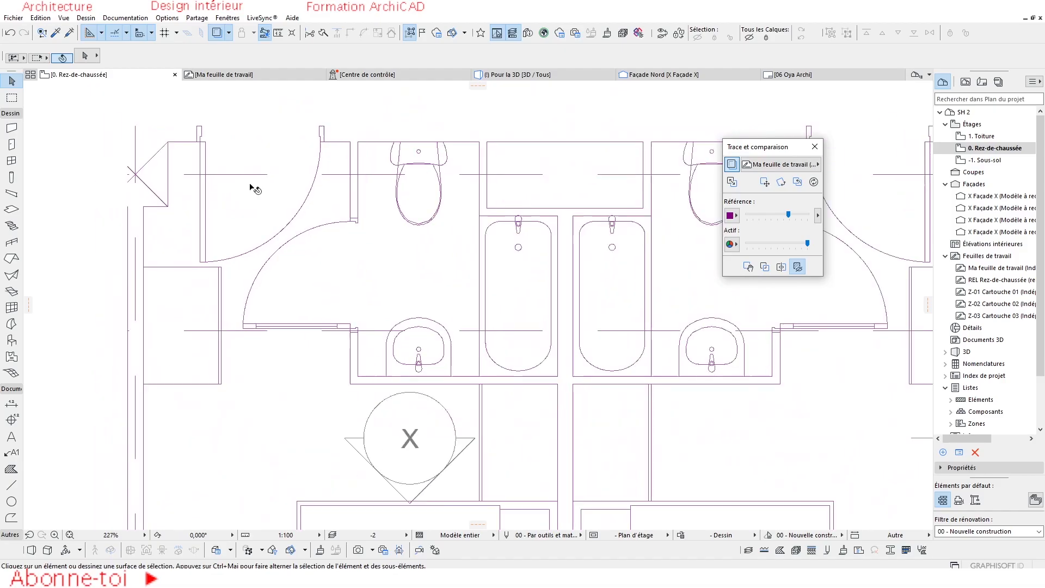
scroll(261, 192, down, 3)
middle_drag(321, 307, 382, 267)
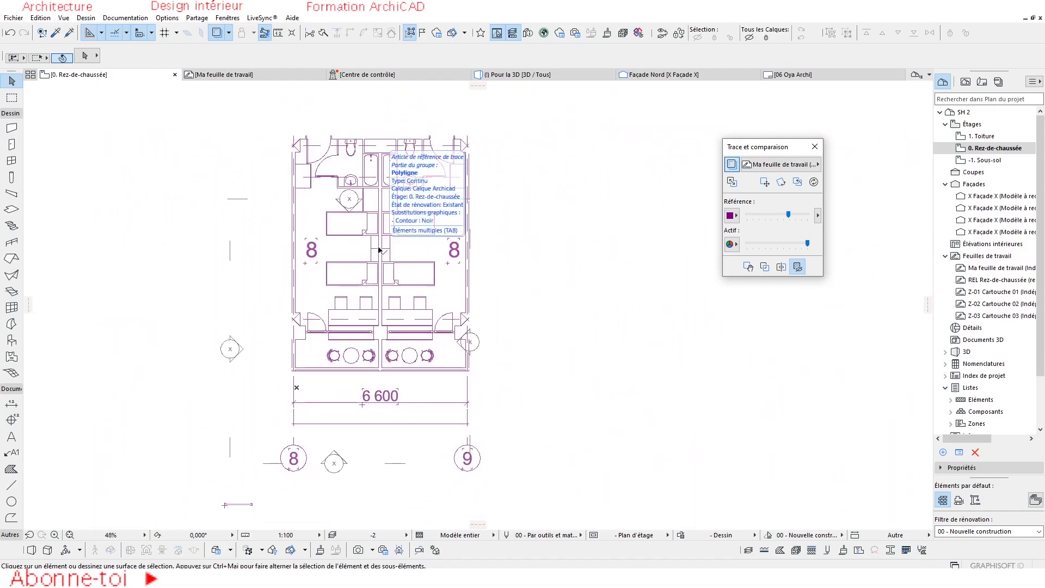
Open the additional reference options and switch the visibility of all element types off and back on.
click(818, 216)
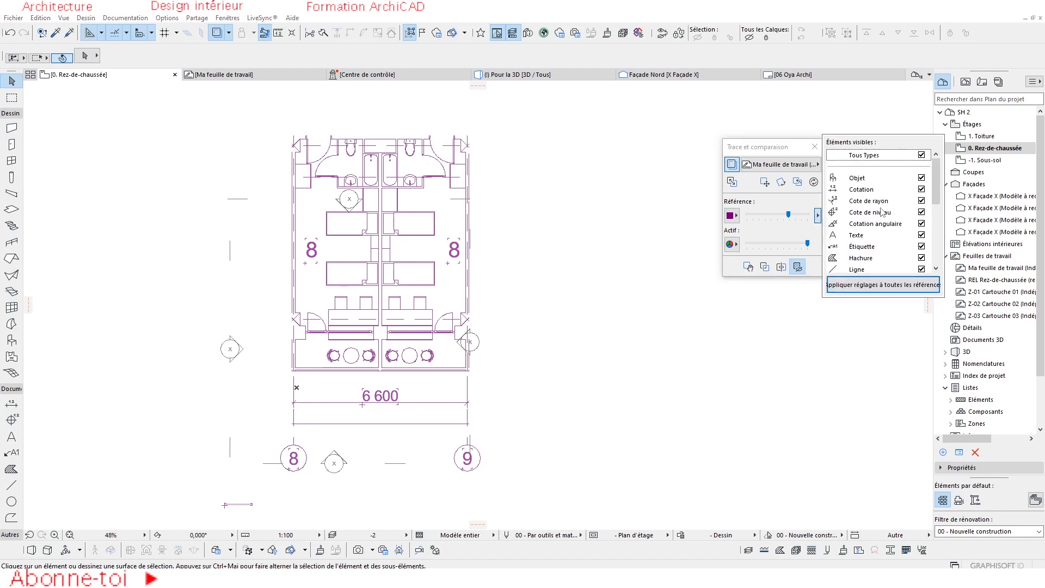
scroll(902, 243, down, 3)
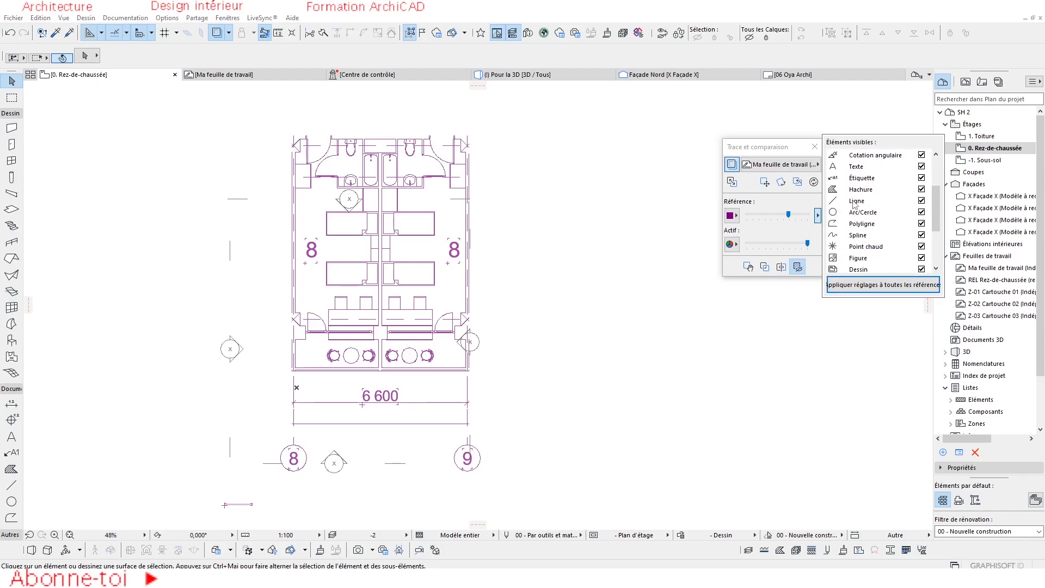
scroll(909, 194, up, 3)
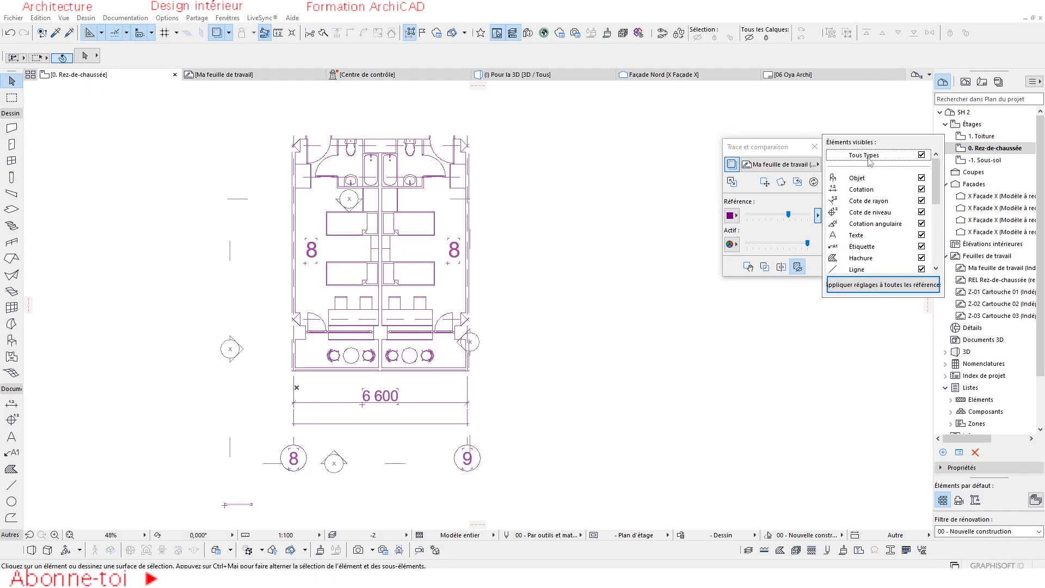
click(920, 155)
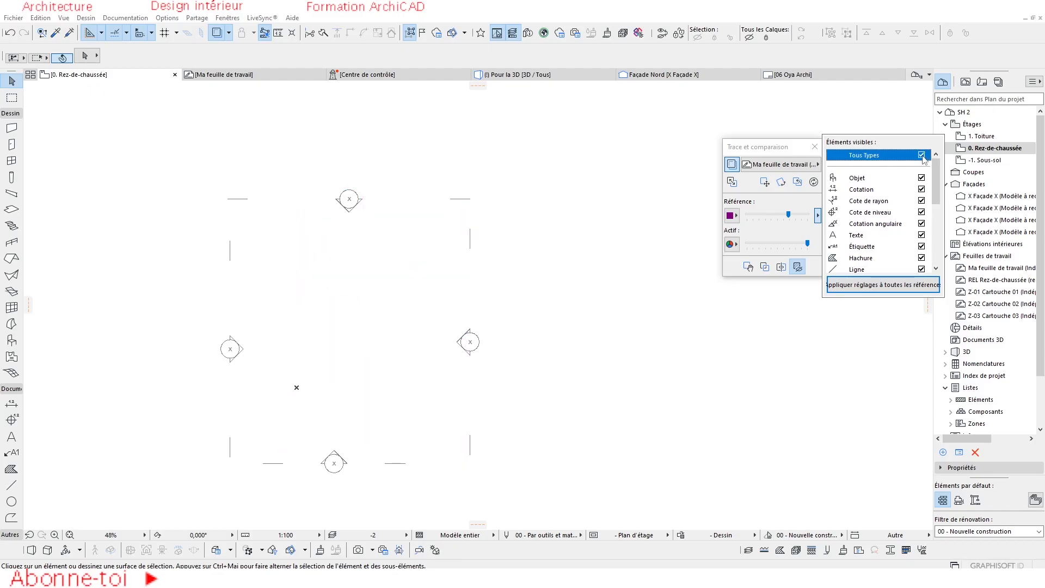
Hide the Hachure, Ligne, Arc/Cercle and Polyligne elements in the trace reference.
scroll(885, 234, down, 2)
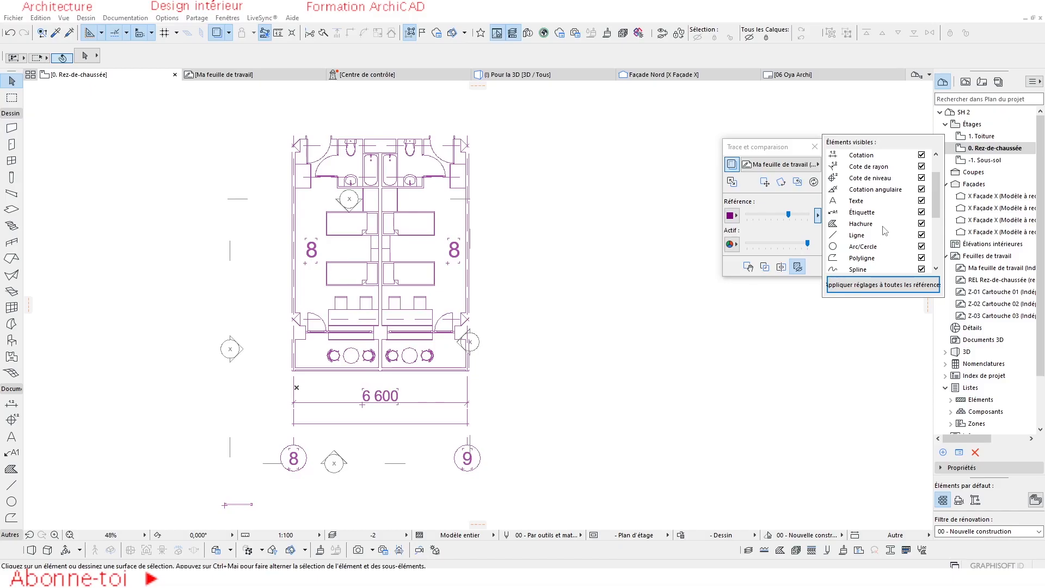
click(921, 223)
click(921, 235)
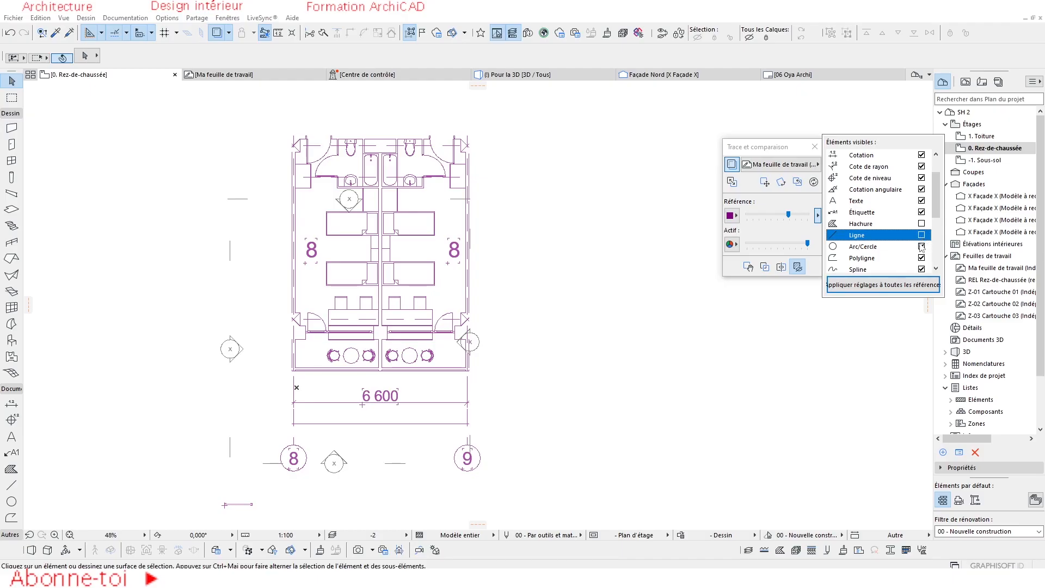
click(921, 247)
click(921, 258)
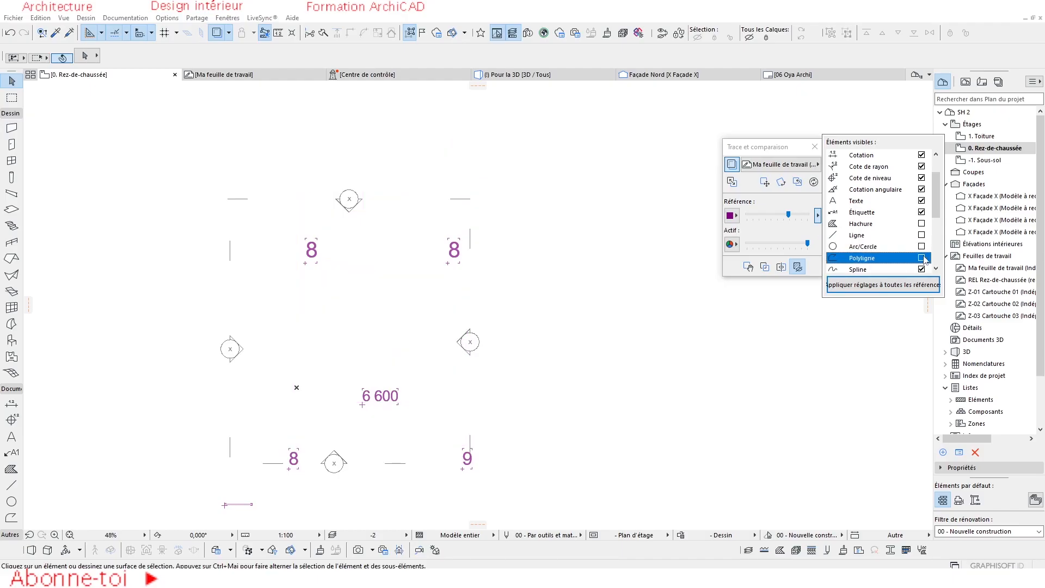
Toggle the Polyligne elements of the trace reference on and off to compare, leaving them visible.
click(921, 258)
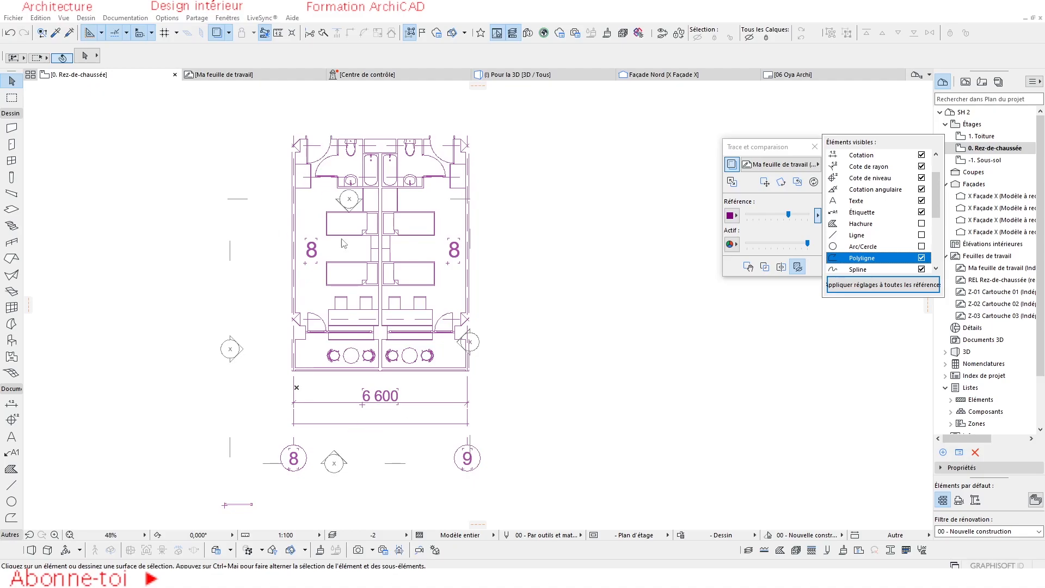
click(921, 257)
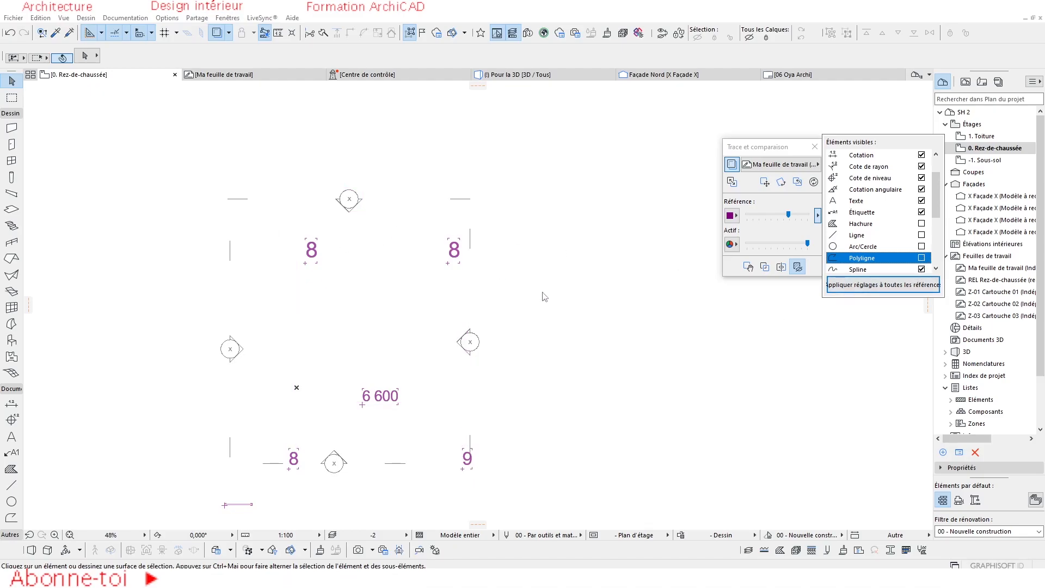
click(921, 258)
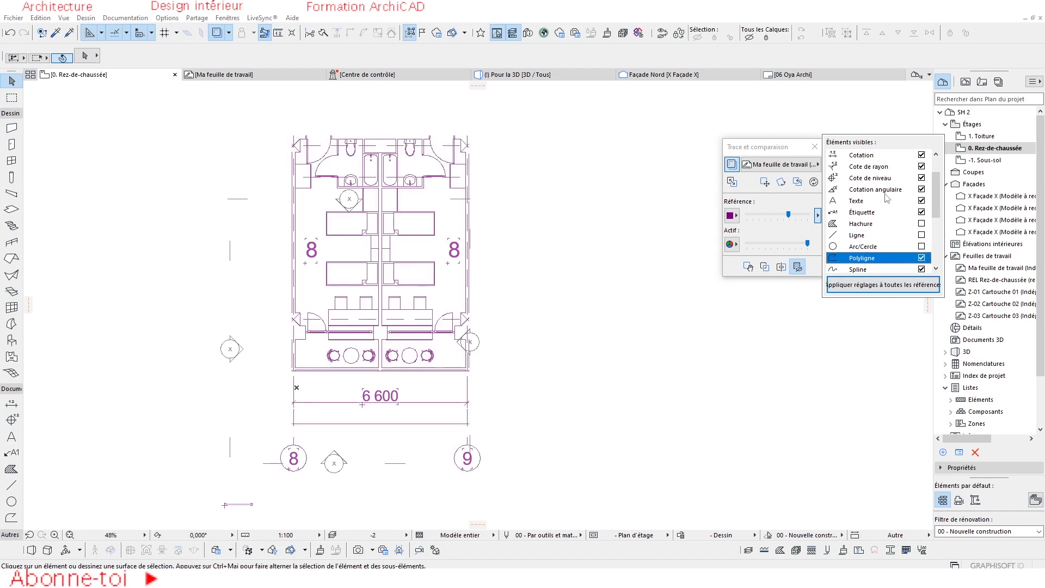
Hide the Cotation elements of the trace reference and switch the Texte elements off and back on.
click(921, 156)
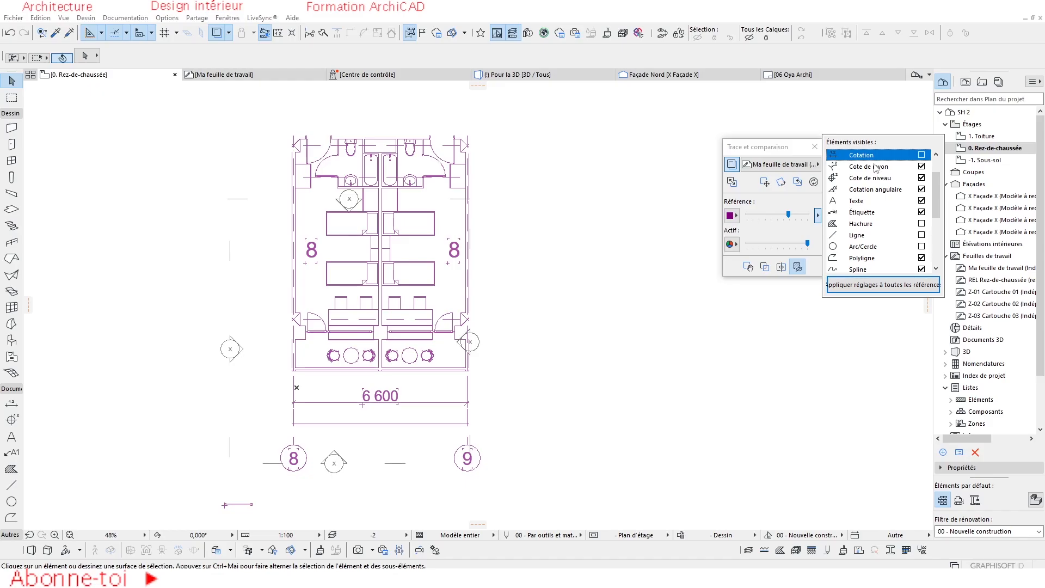
click(921, 201)
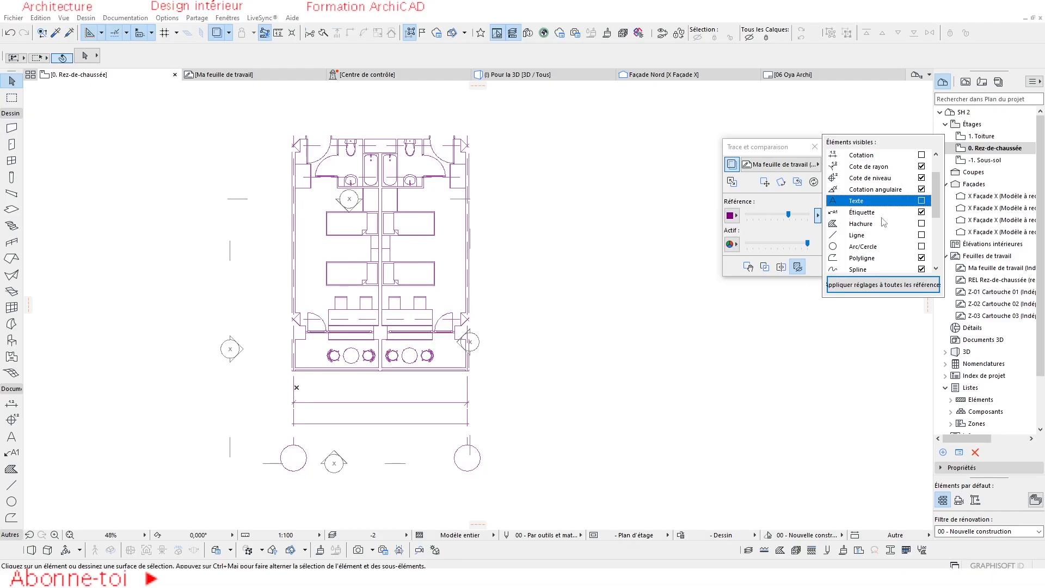
click(921, 201)
Make all element types visible again in the trace reference and apply these settings to all references.
click(924, 225)
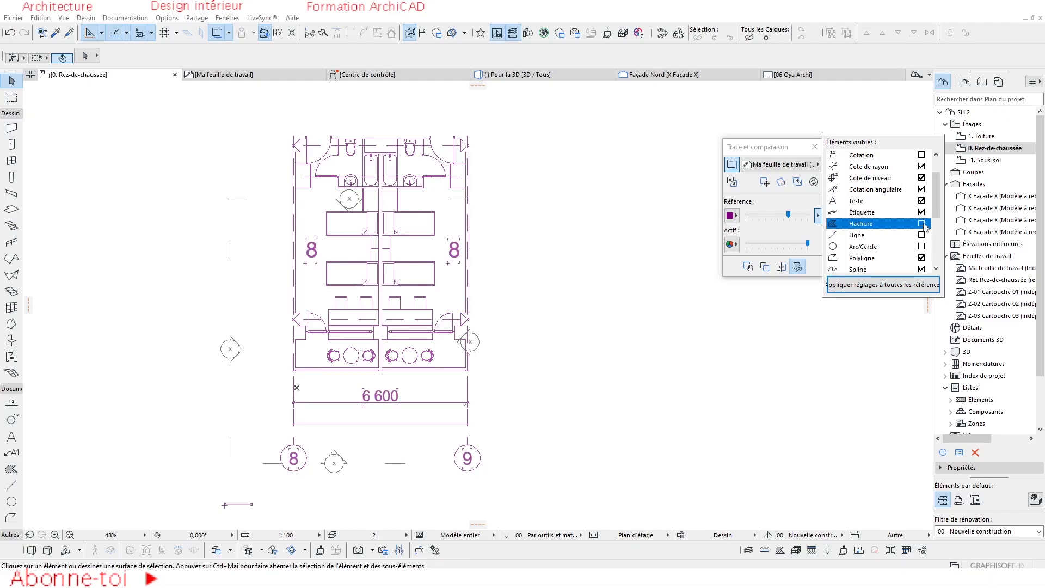
click(921, 234)
scroll(881, 211, up, 1)
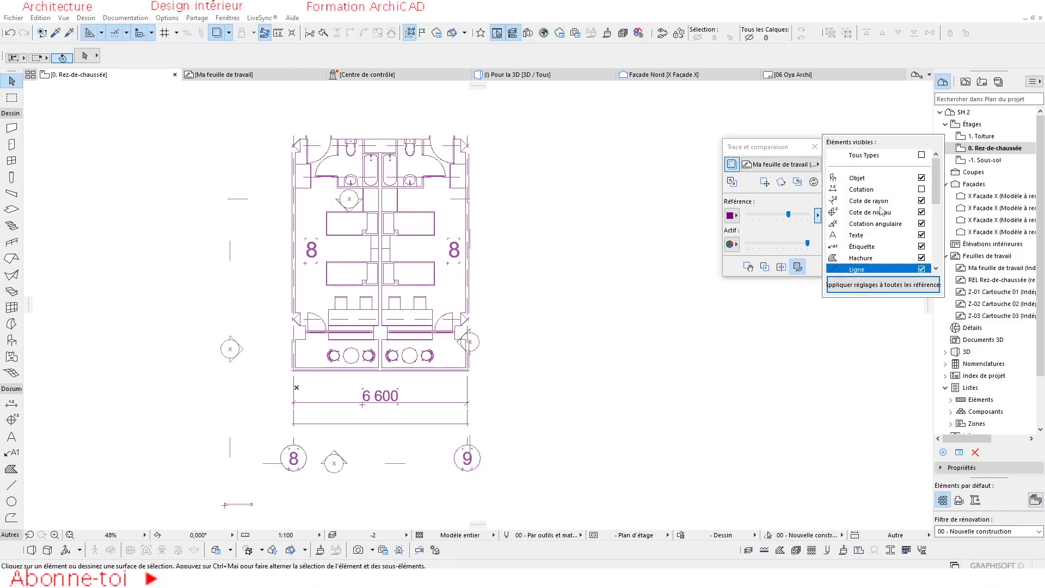
click(921, 156)
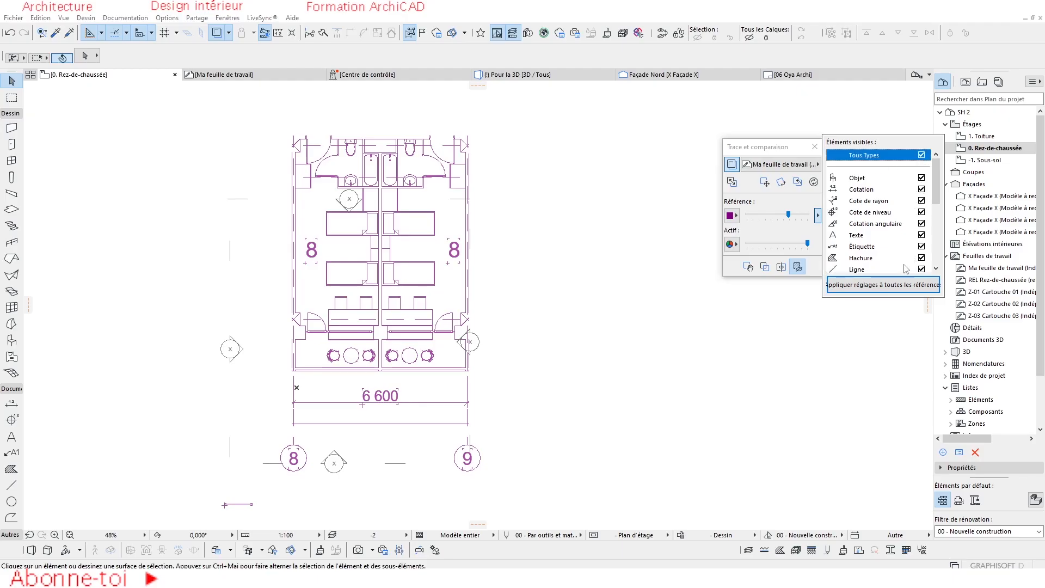
click(866, 289)
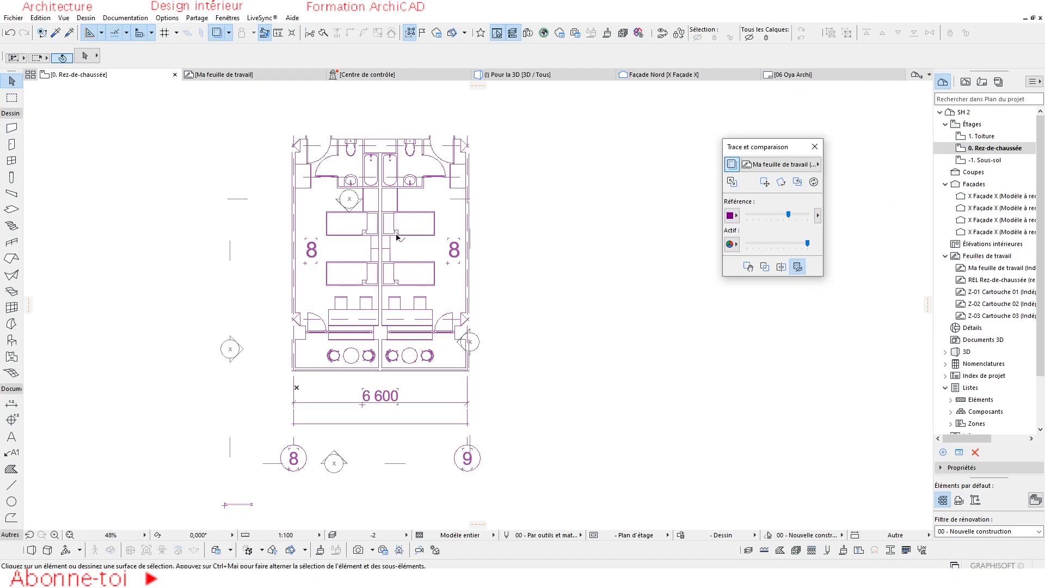
scroll(375, 213, up, 1)
scroll(316, 177, up, 1)
scroll(303, 177, up, 3)
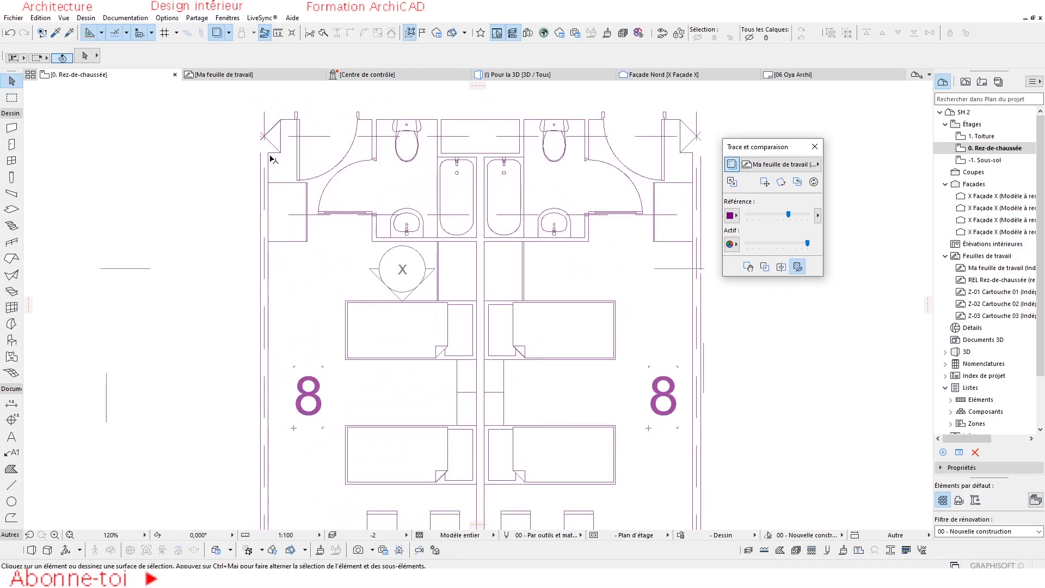
scroll(381, 171, down, 4)
scroll(373, 158, up, 5)
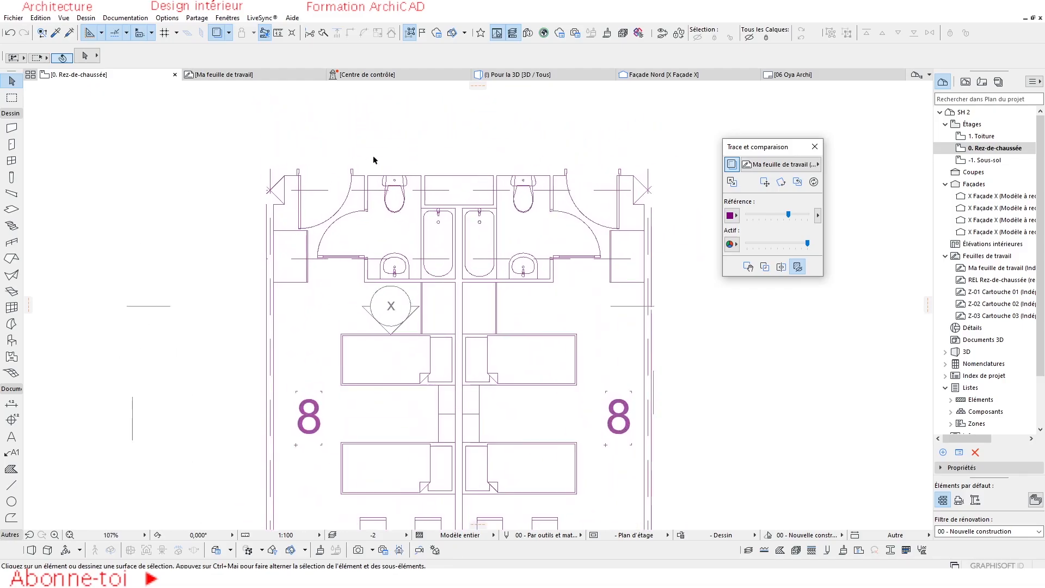
Open the Ma feuille de travail worksheet to compare it with the ground floor's trace reference, and return to the ground floor plan.
scroll(659, 207, down, 2)
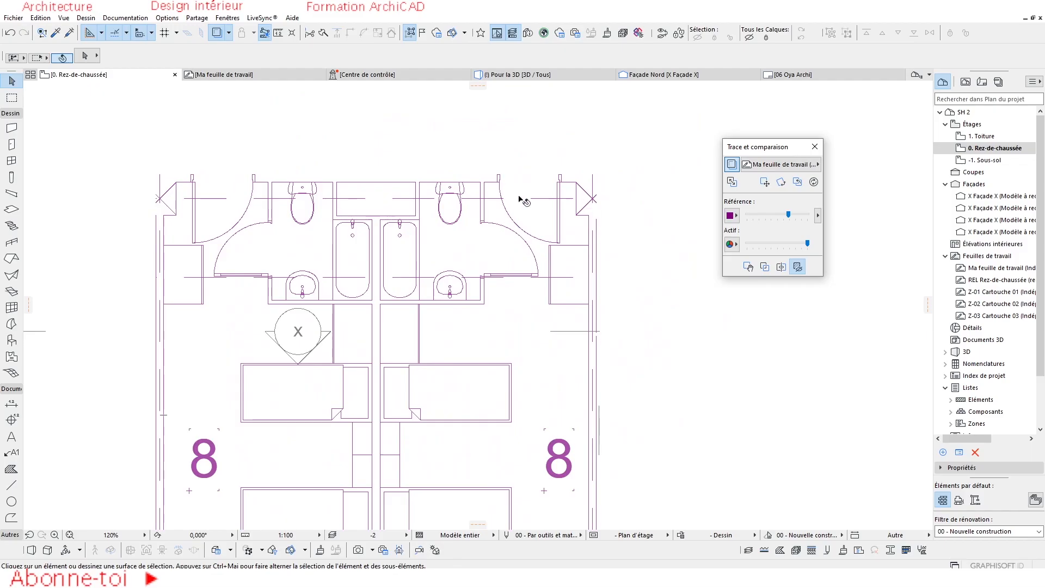
scroll(506, 199, down, 1)
scroll(500, 199, down, 2)
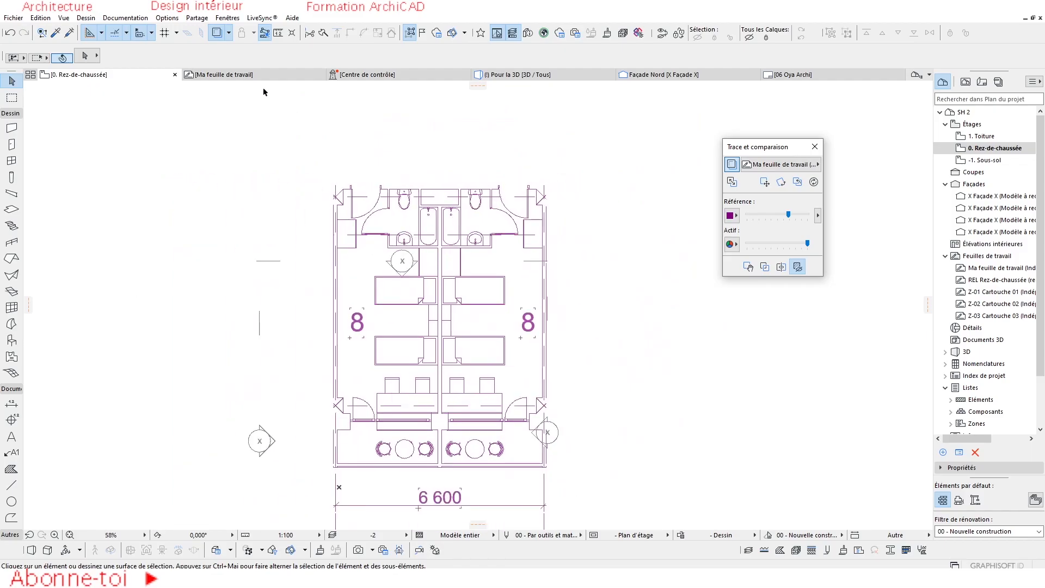
click(234, 76)
middle_drag(488, 266, 447, 262)
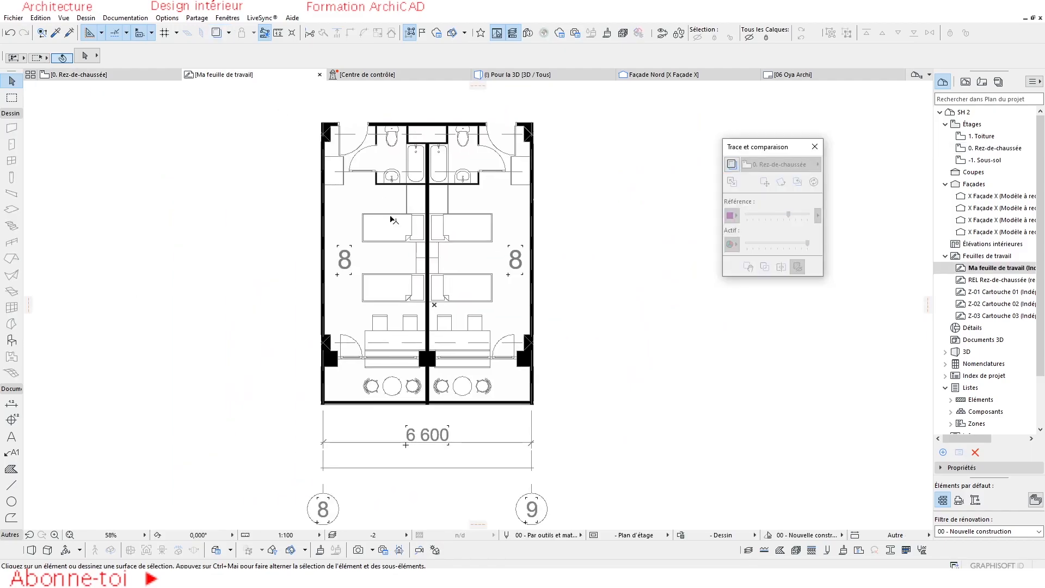
scroll(390, 215, up, 2)
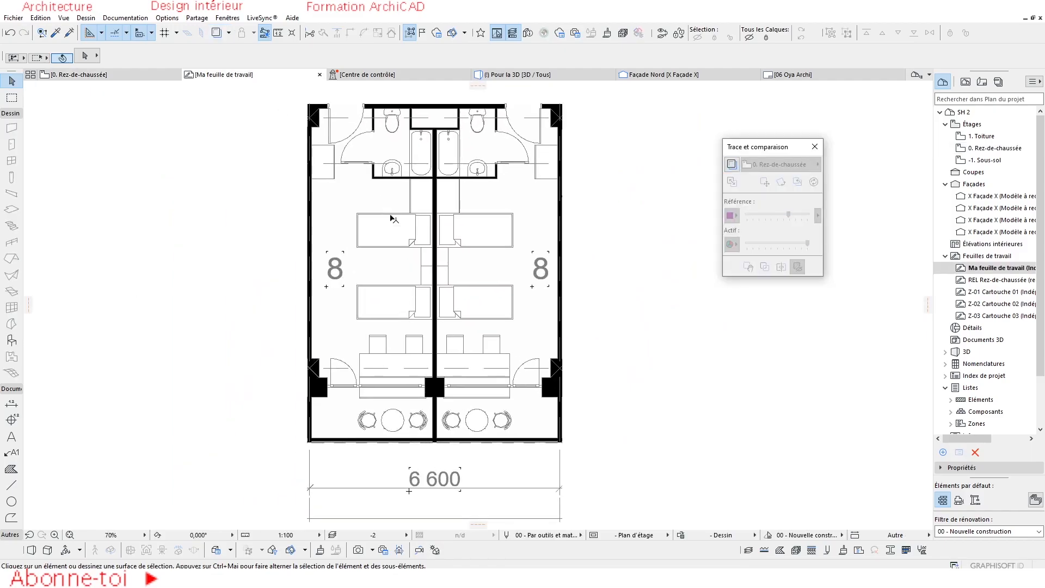
click(82, 76)
middle_drag(486, 203, 489, 187)
scroll(499, 227, up, 1)
middle_drag(505, 238, 514, 228)
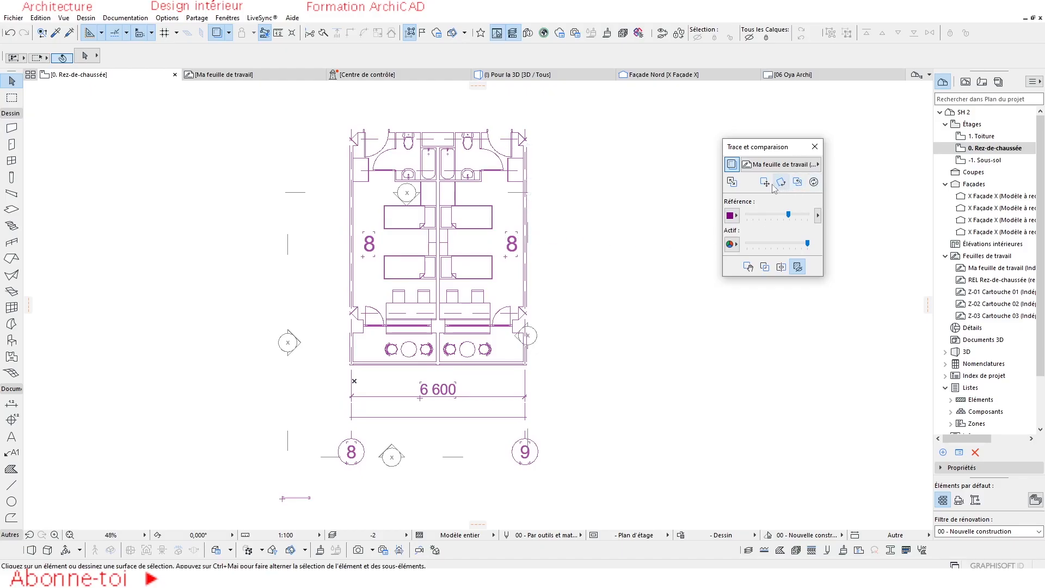
Turn off transparent fills and zones so the trace reference shows its filled areas, and examine the furniture and walls.
click(798, 267)
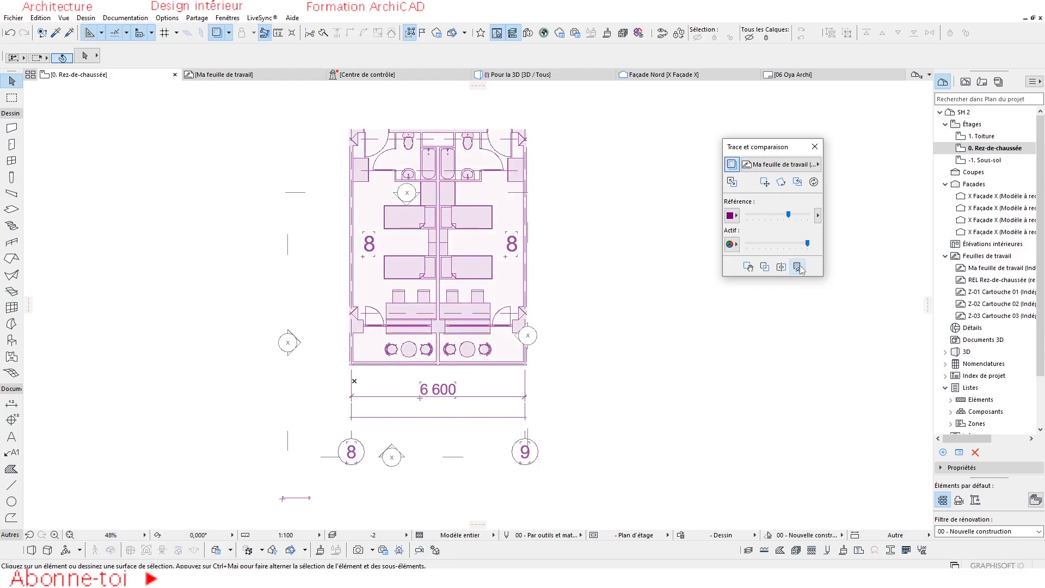
scroll(424, 376, up, 5)
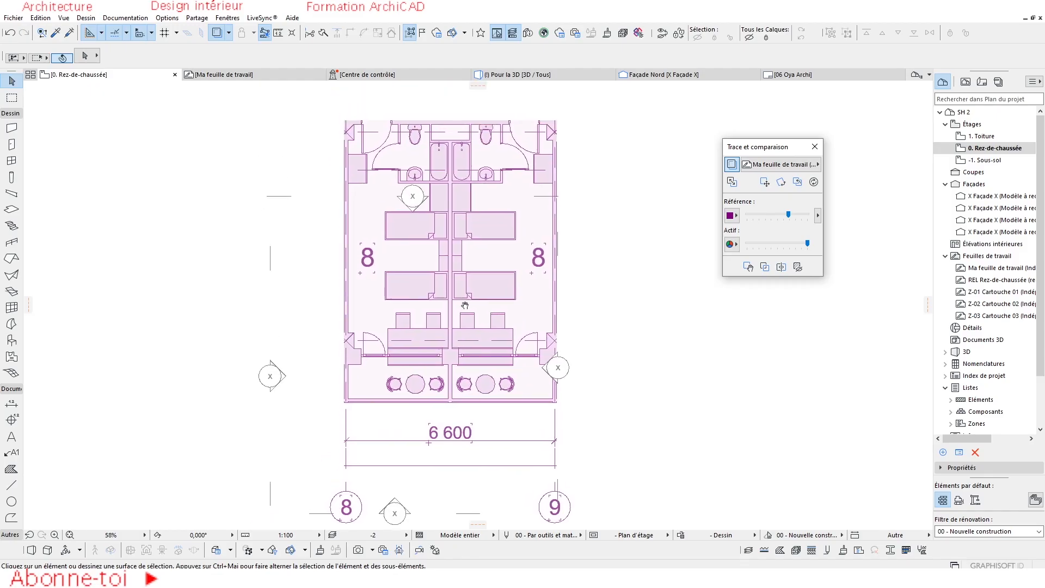
scroll(484, 204, up, 3)
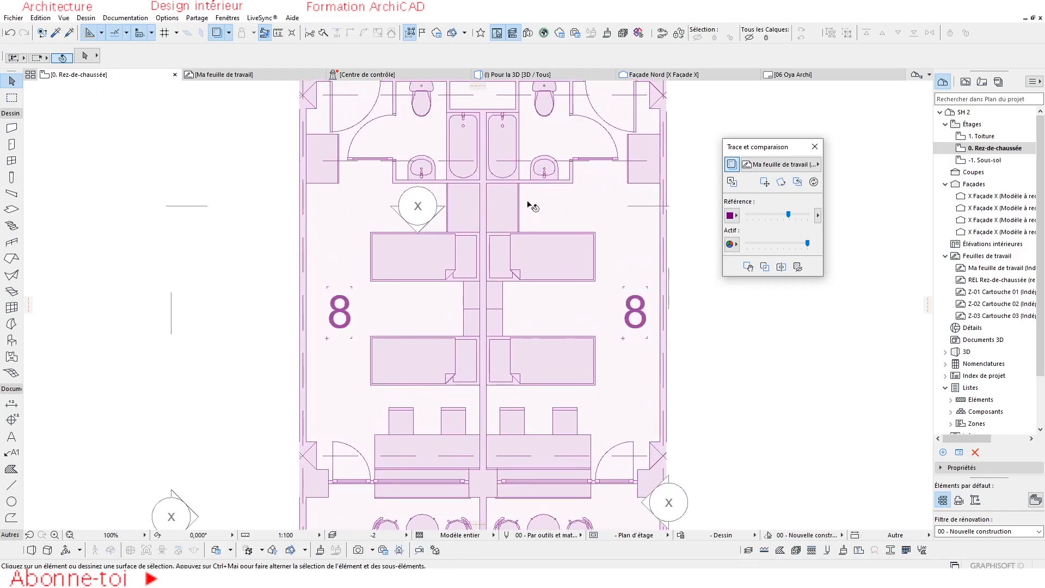
scroll(426, 240, down, 3)
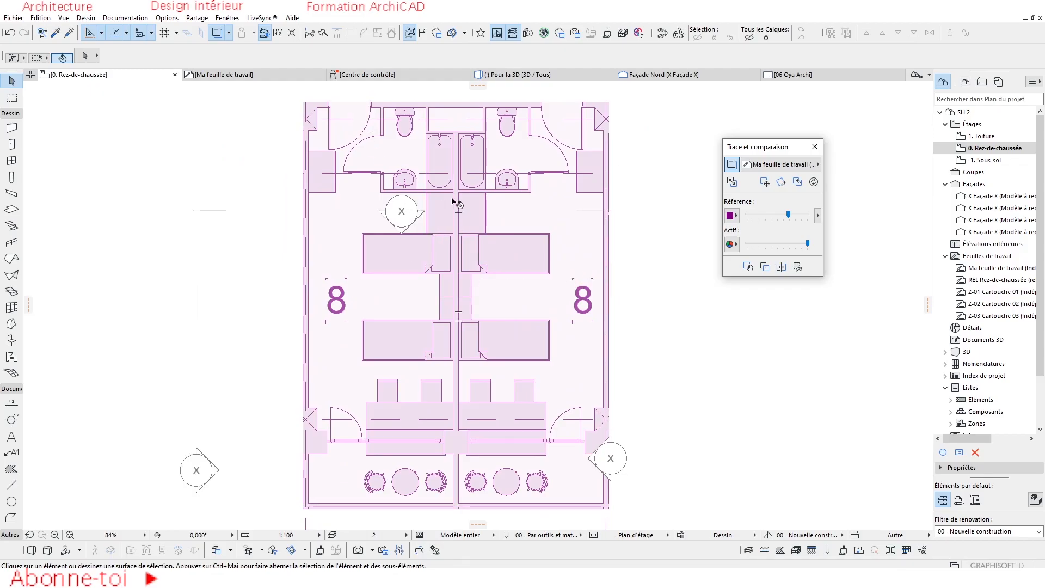
scroll(452, 197, down, 2)
Toggle transparent fills and zones on and off to compare the two displays, leaving the fills shown.
click(797, 266)
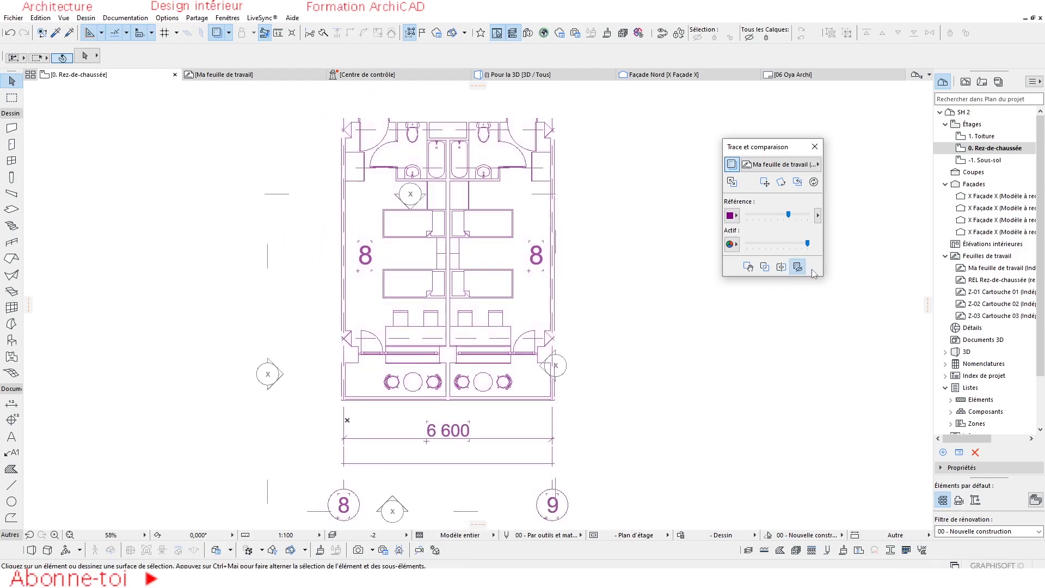
click(799, 267)
click(800, 267)
click(800, 267)
click(803, 267)
click(803, 269)
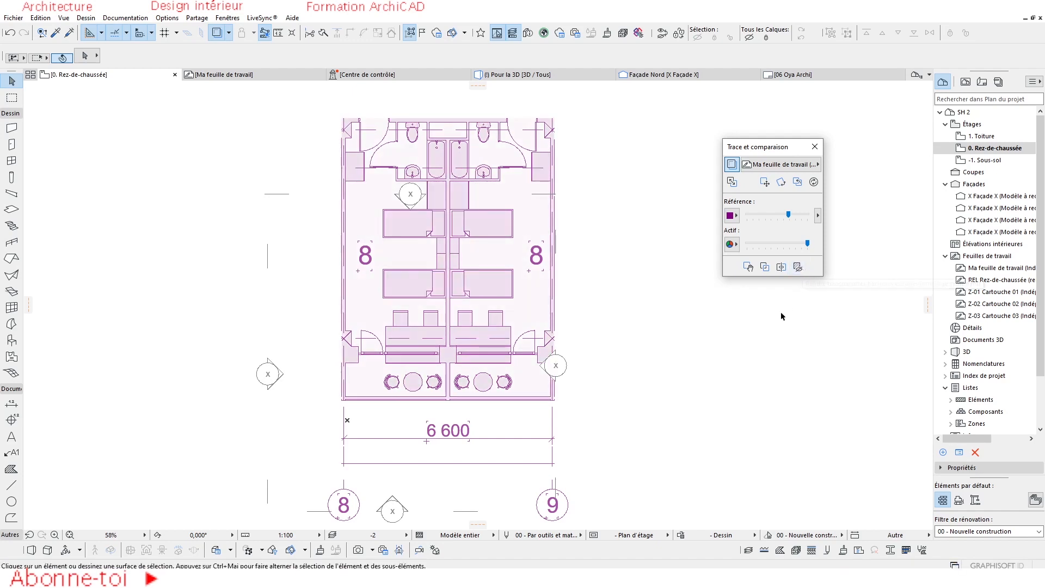
Show the comparison splitter and sweep it across the plan and back to compare the reference with the active floor plan.
click(781, 268)
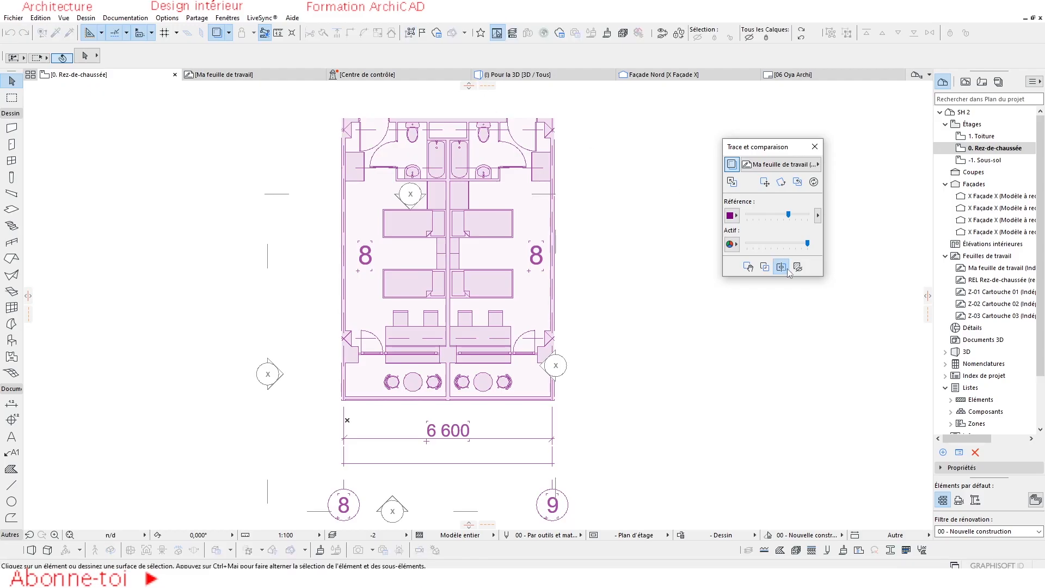
scroll(598, 239, down, 3)
mouse_move(31, 298)
mouse_down()
mouse_move(298, 311)
mouse_move(275, 313)
mouse_move(305, 294)
mouse_move(384, 198)
mouse_move(246, 249)
mouse_move(578, 248)
mouse_up()
scroll(274, 314, up, 3)
scroll(320, 249, down, 3)
drag(514, 249, 149, 262)
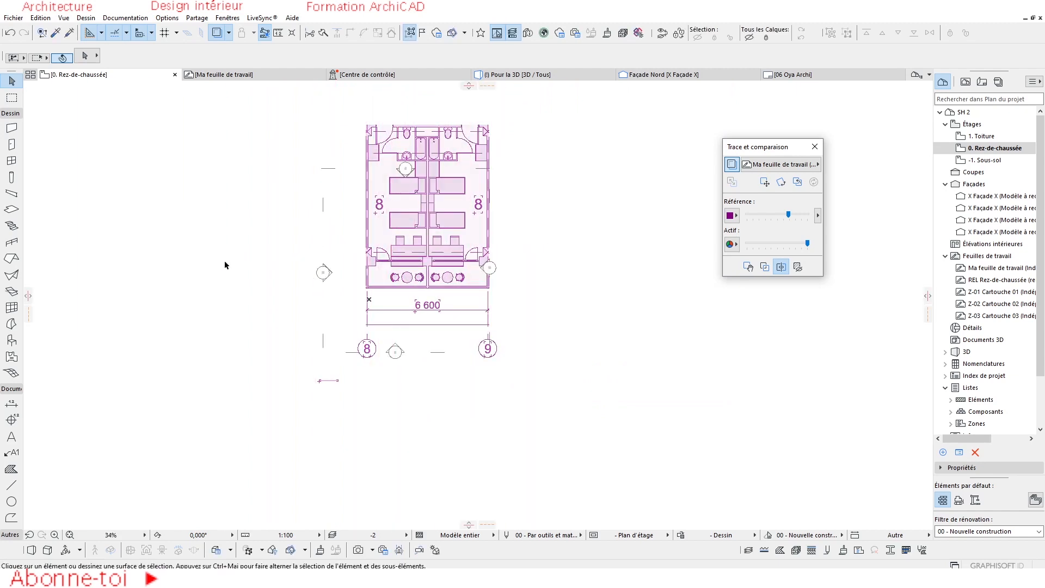
scroll(457, 205, up, 3)
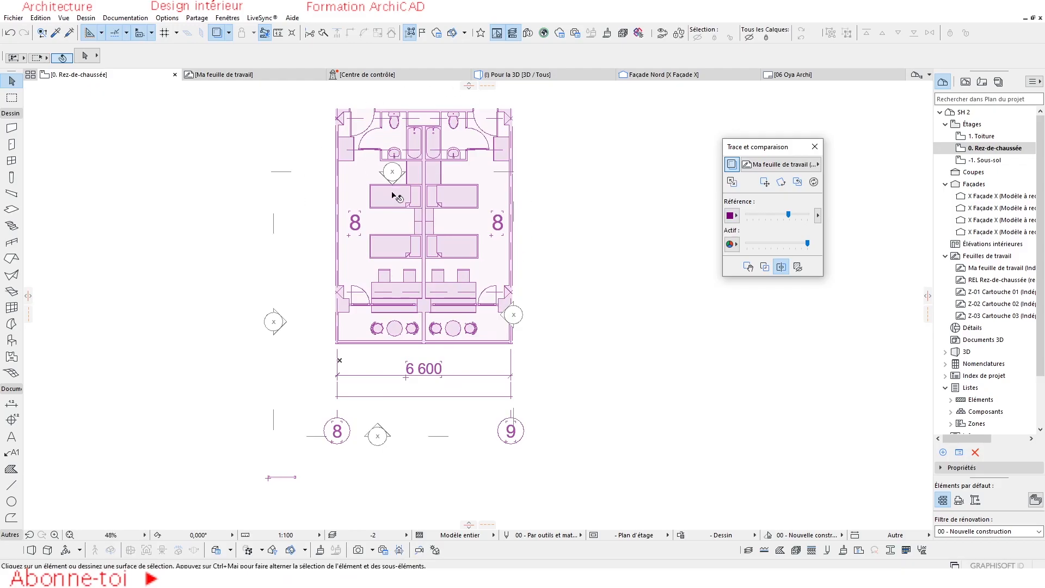
Select and deselect the façade marker beside the plan, and try a selection rectangle over the trace reference.
mouse_move(243, 80)
scroll(427, 320, down, 3)
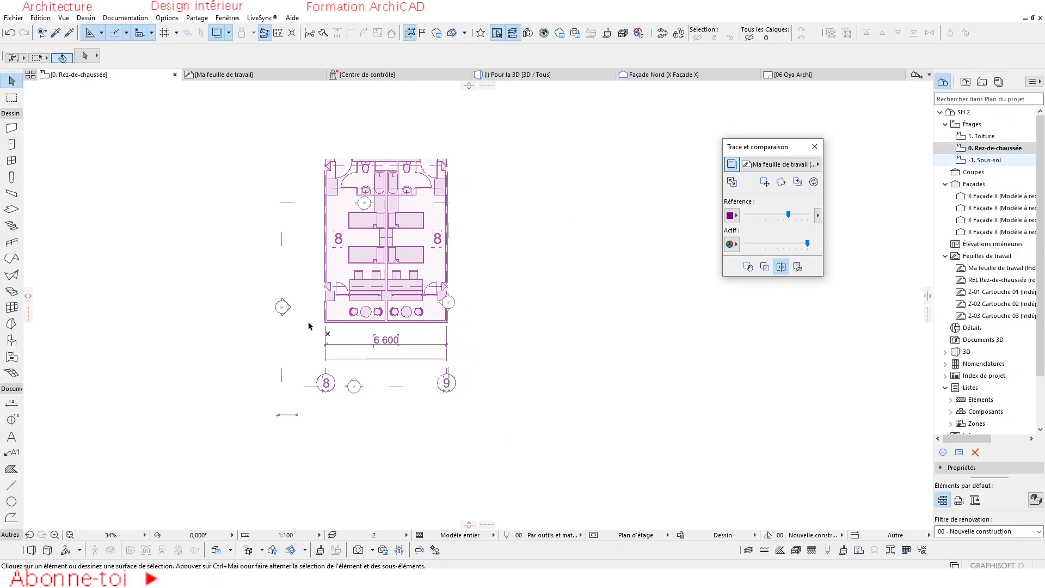
scroll(284, 308, up, 5)
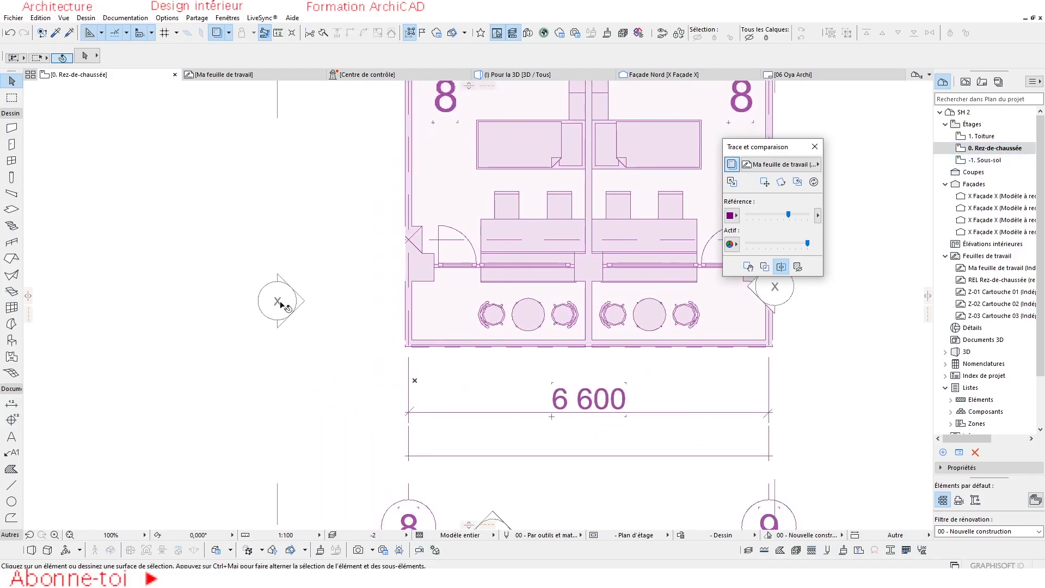
click(279, 301)
scroll(284, 324, down, 2)
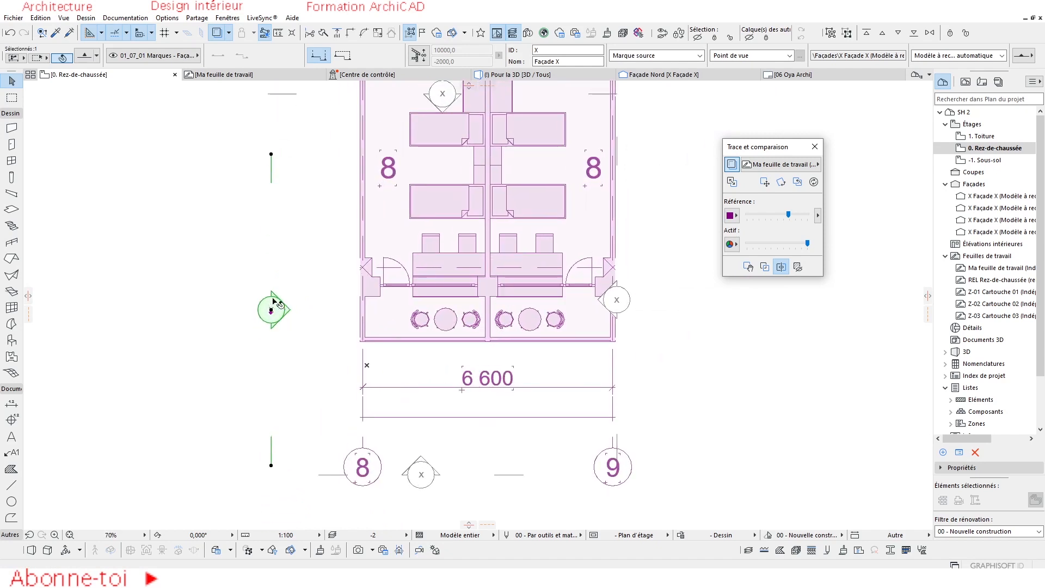
key(Escape)
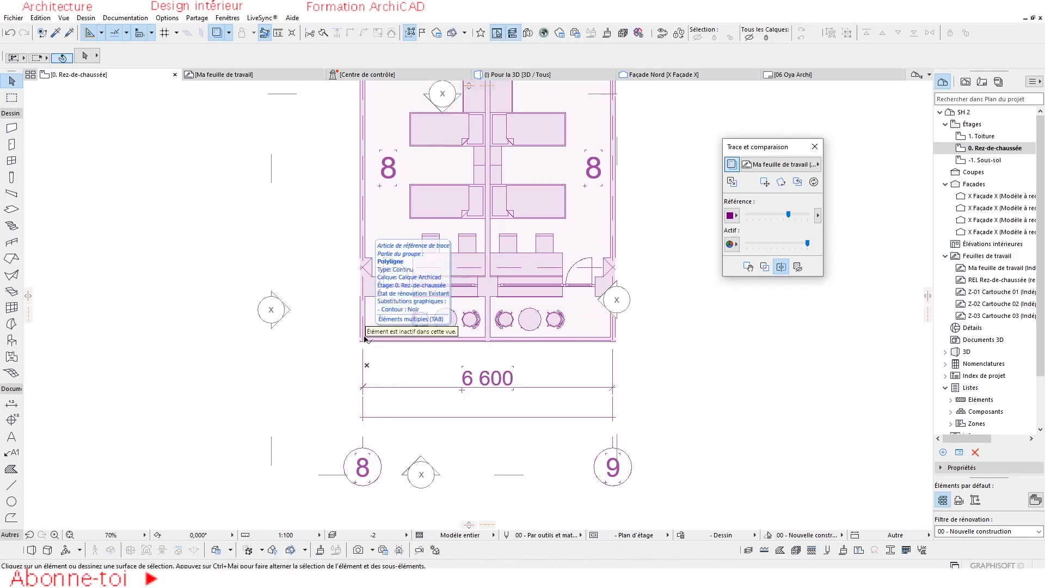
scroll(365, 337, down, 3)
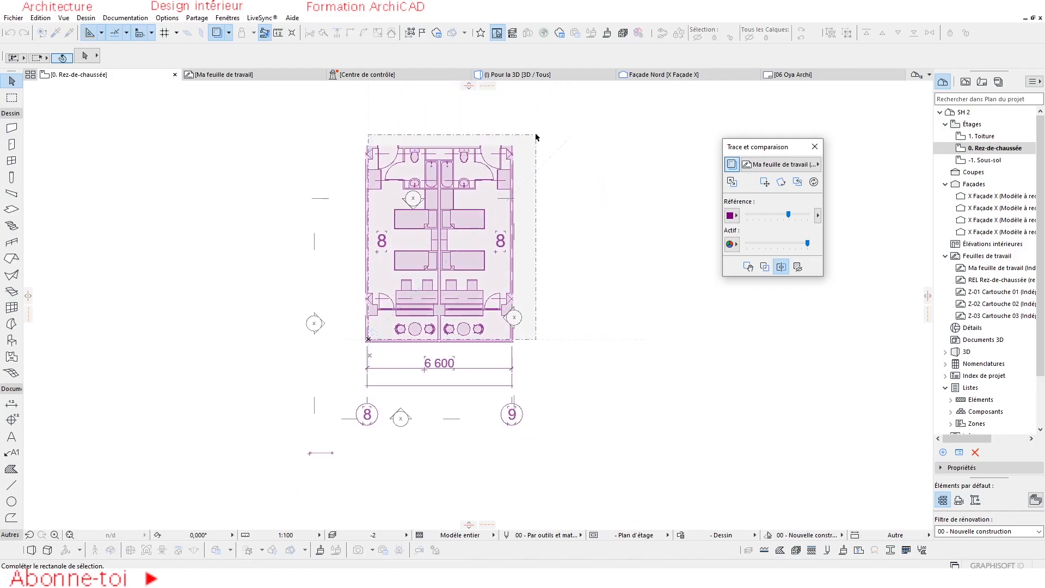
click(536, 136)
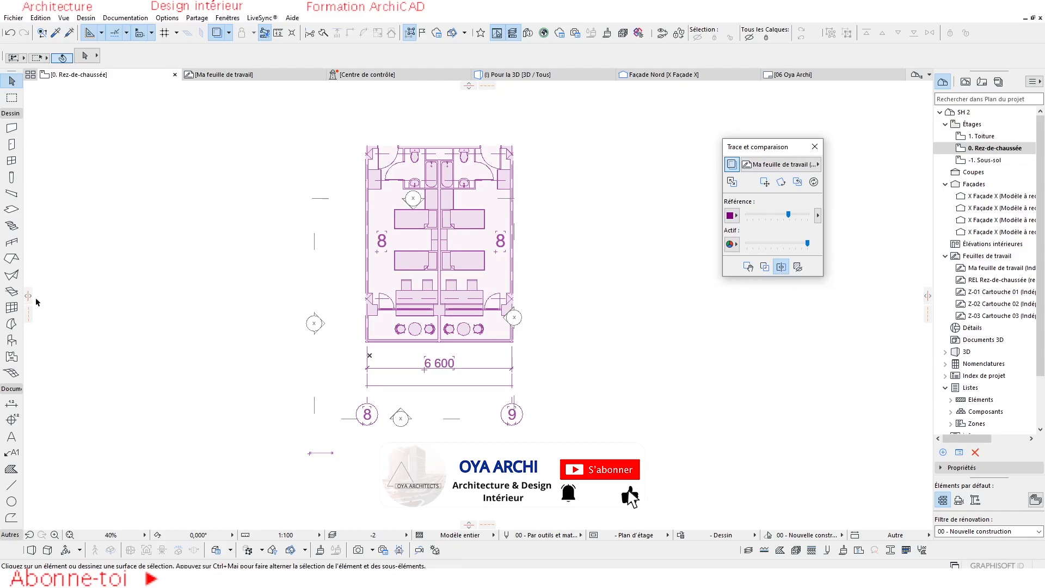
Pull the vertical splitter over the ground floor plan once more and return it to the drawing's edge.
mouse_move(27, 296)
mouse_down()
mouse_move(305, 315)
mouse_move(193, 370)
mouse_move(250, 410)
mouse_move(609, 414)
mouse_move(392, 402)
mouse_move(310, 354)
mouse_move(531, 317)
mouse_move(290, 300)
mouse_move(578, 308)
mouse_move(270, 311)
mouse_move(510, 327)
mouse_move(284, 337)
mouse_move(434, 354)
mouse_move(25, 321)
mouse_up()
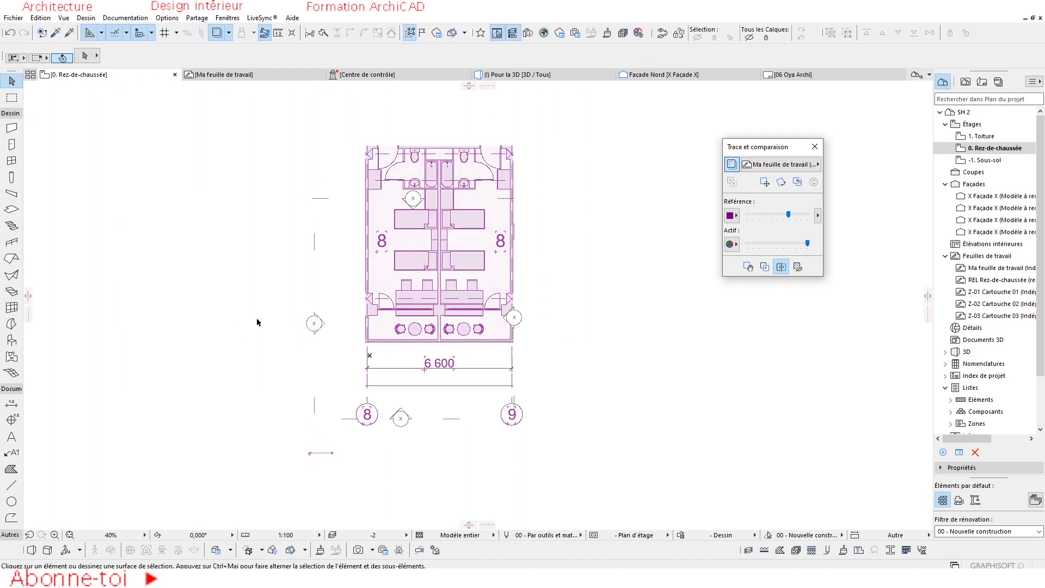
scroll(256, 318, down, 2)
scroll(413, 295, up, 3)
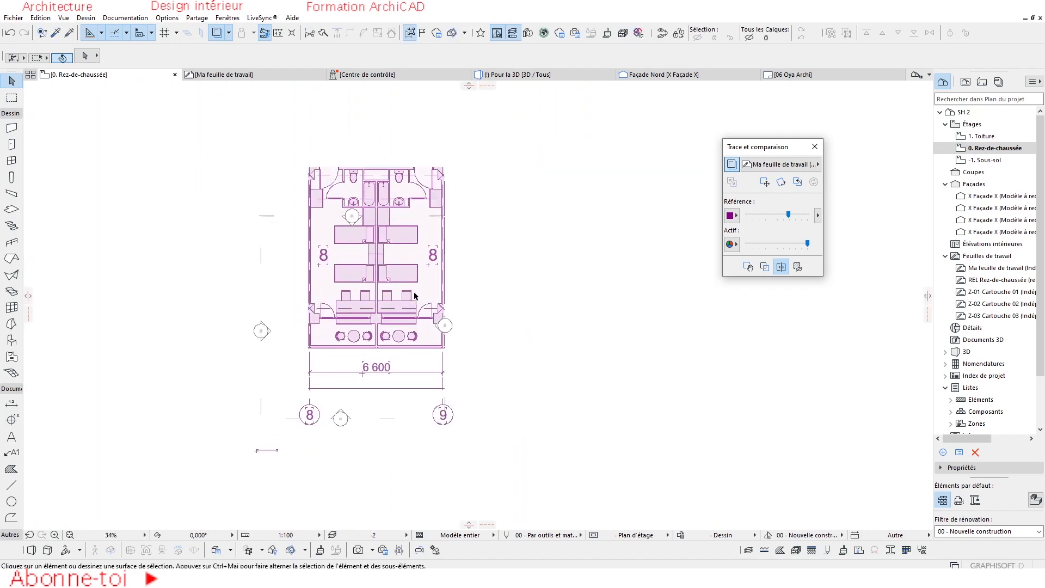
Return the trace reference below the active plan after trying it on top, and hide the comparison splitter.
click(764, 269)
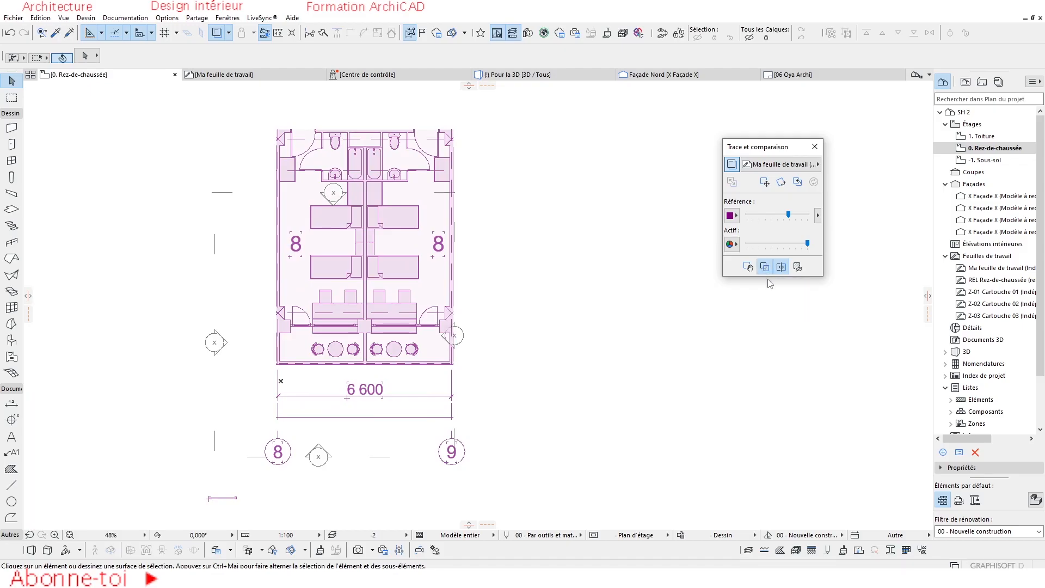
scroll(381, 305, down, 3)
scroll(406, 306, up, 3)
scroll(386, 287, down, 2)
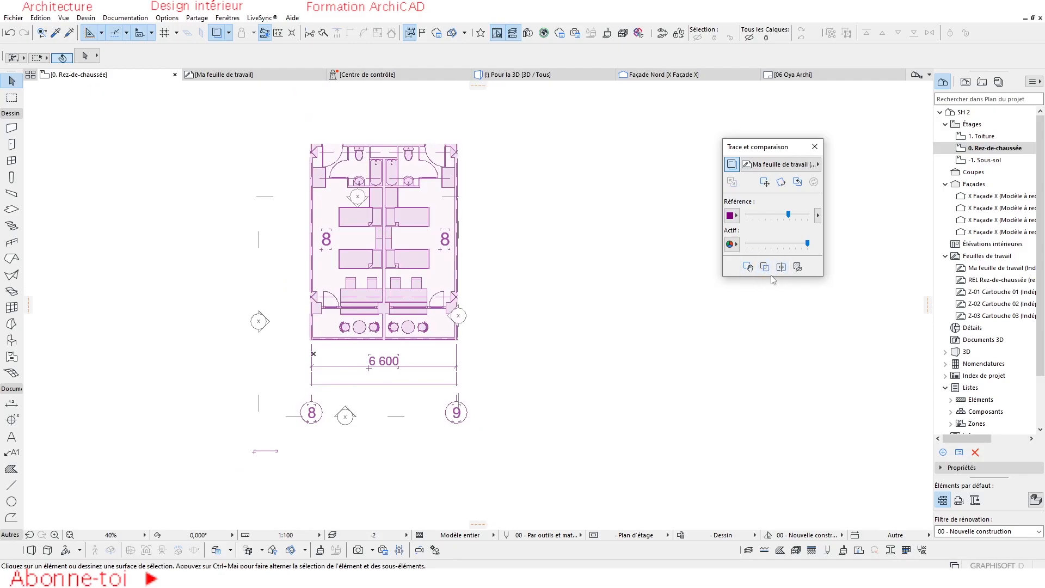
Switch the reference above and below the active elements to compare its overlap with the façade marker, leaving it below.
click(764, 267)
scroll(460, 312, up, 6)
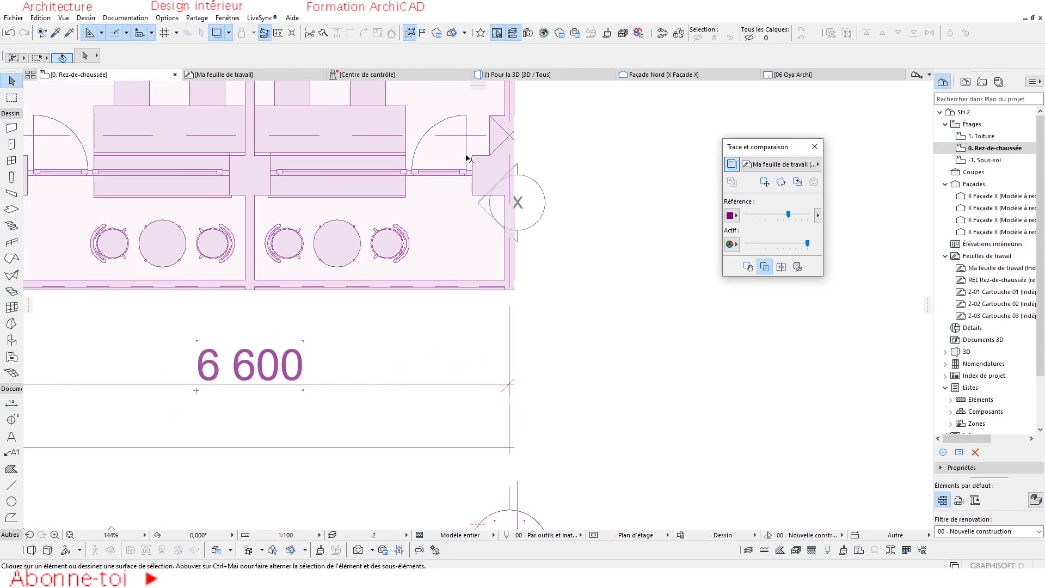
click(765, 268)
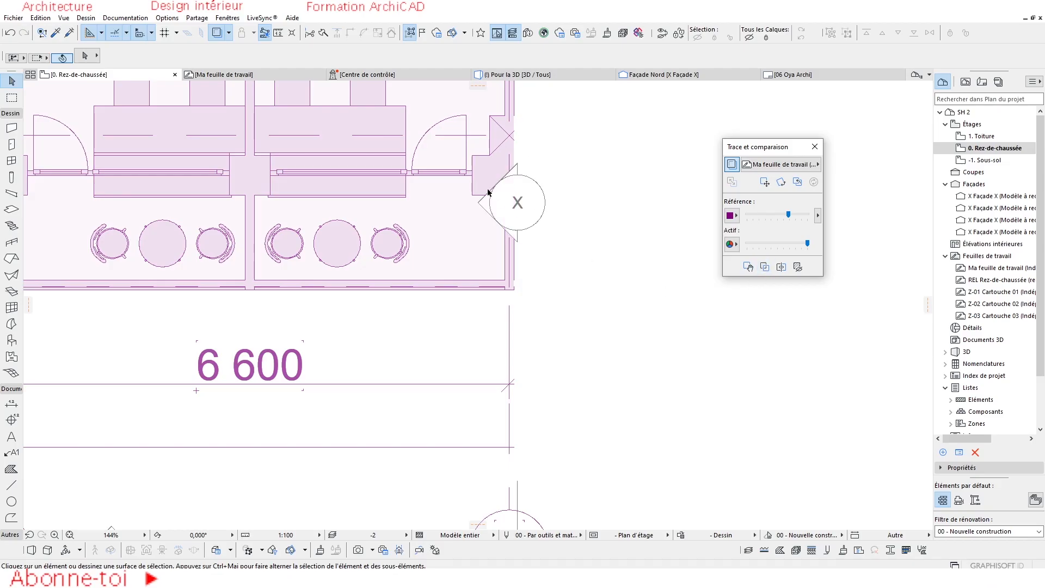
click(764, 267)
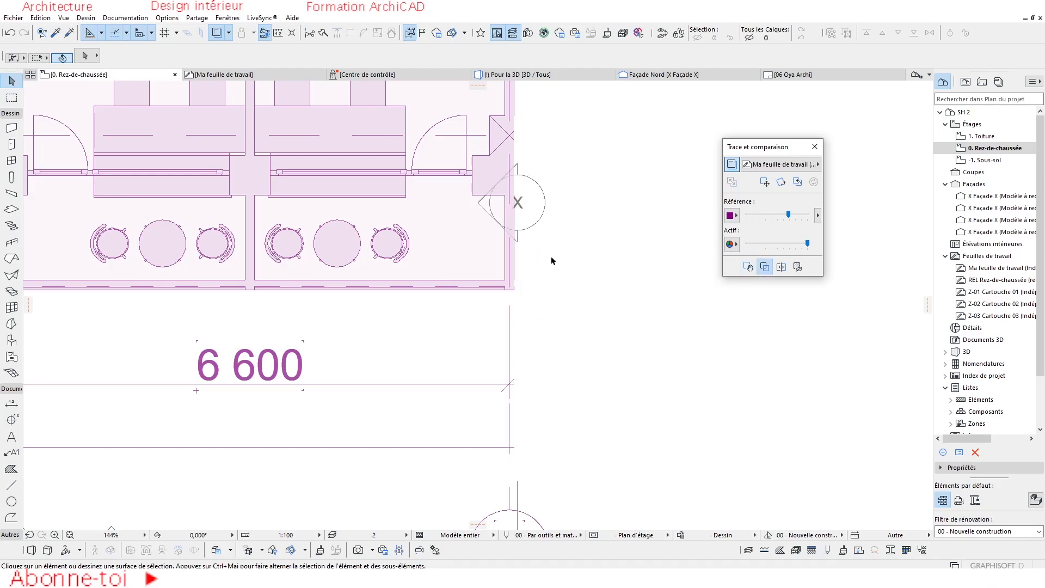
click(764, 269)
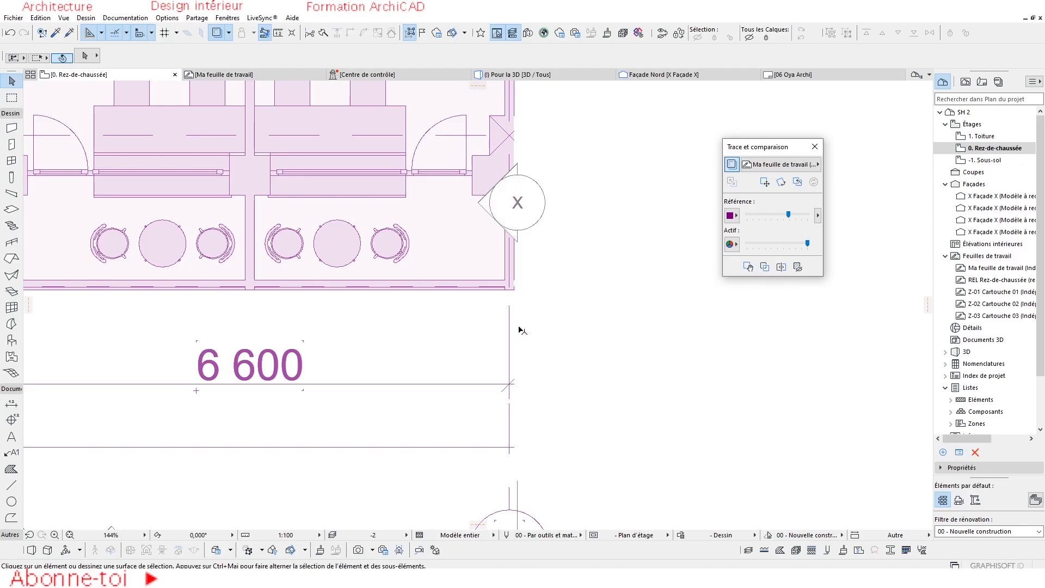
Try temporarily displacing the trace reference from a base point just below the plan, and cancel the displacement.
scroll(540, 329, down, 5)
scroll(540, 329, down, 1)
scroll(497, 270, down, 1)
scroll(522, 290, up, 3)
scroll(478, 261, down, 3)
middle_drag(408, 242, 408, 266)
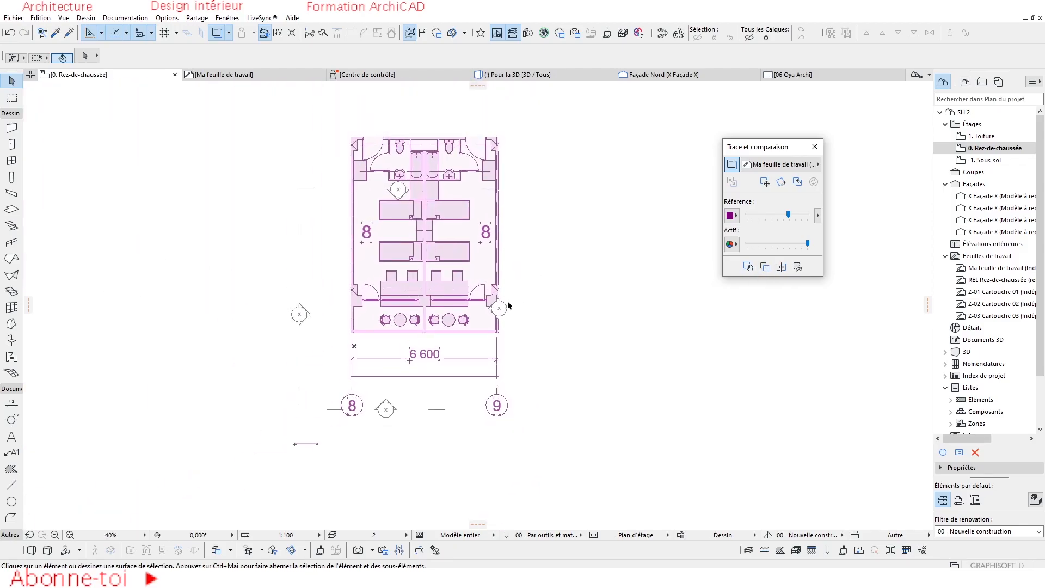
scroll(509, 305, down, 1)
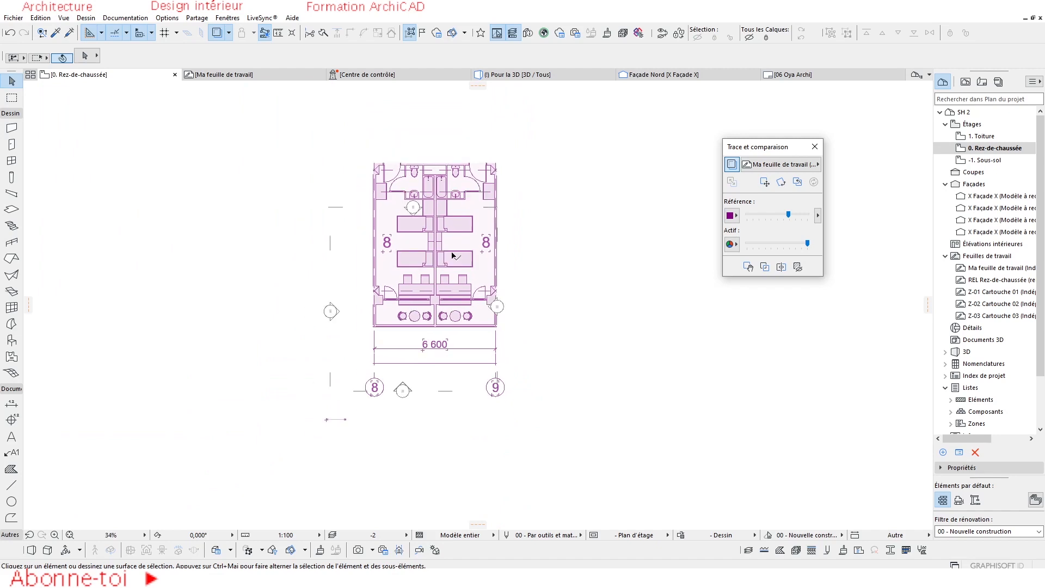
click(745, 266)
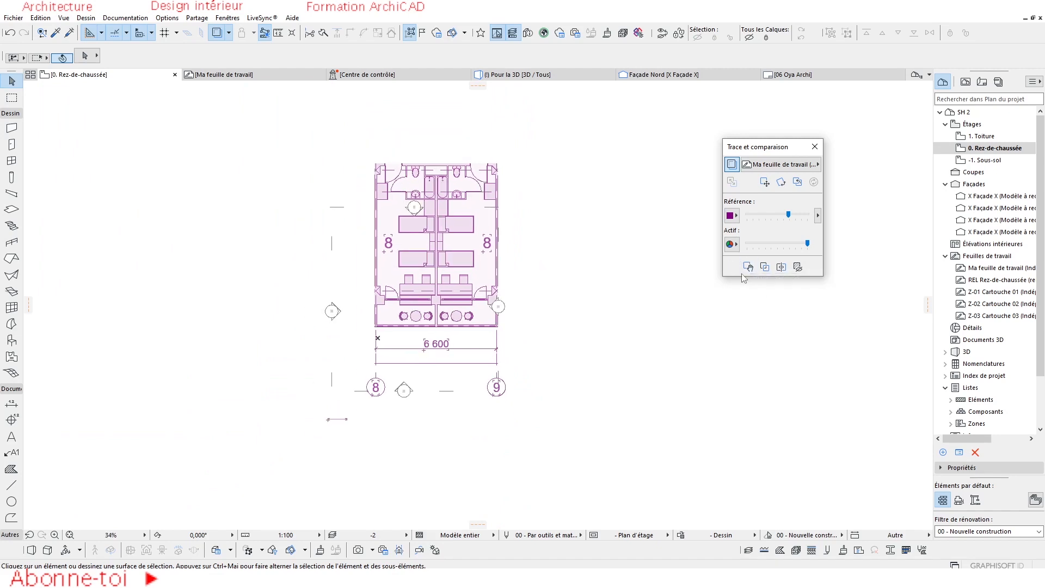
click(749, 267)
click(435, 335)
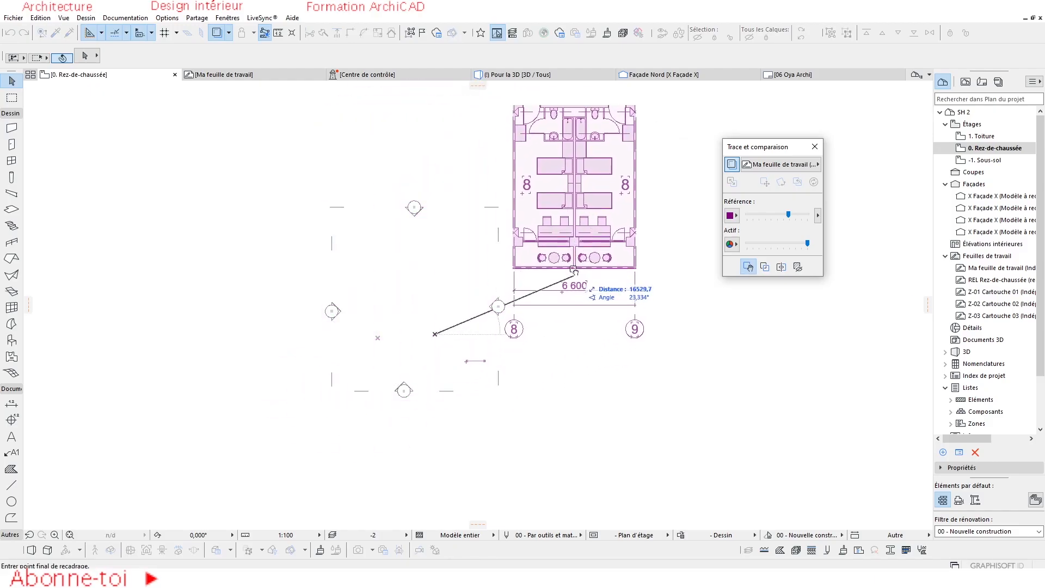
key(Escape)
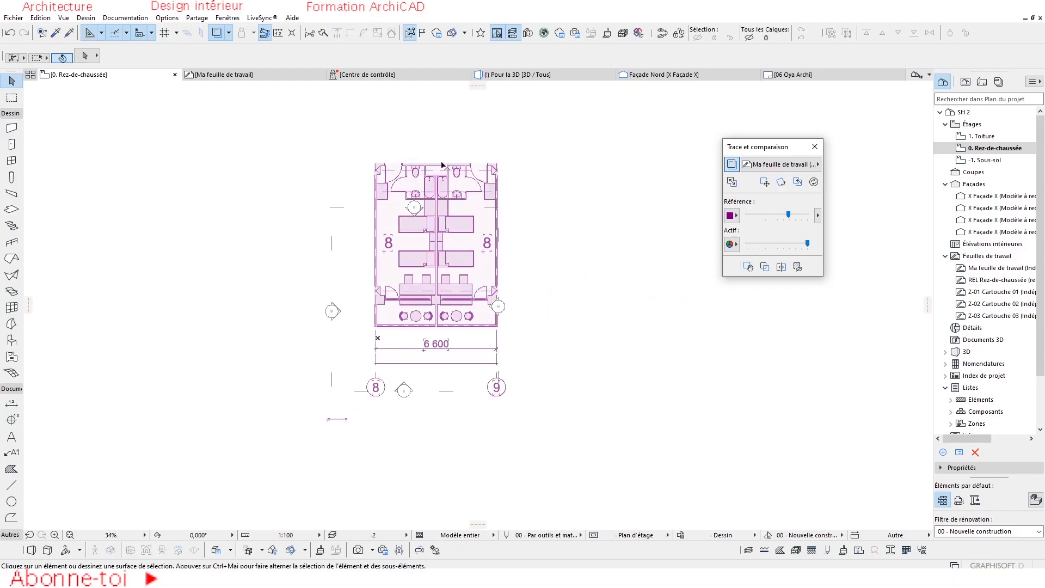
Try temporarily displacing the trace reference from a base point near the plan's lower edge, and cancel the displacement.
click(748, 267)
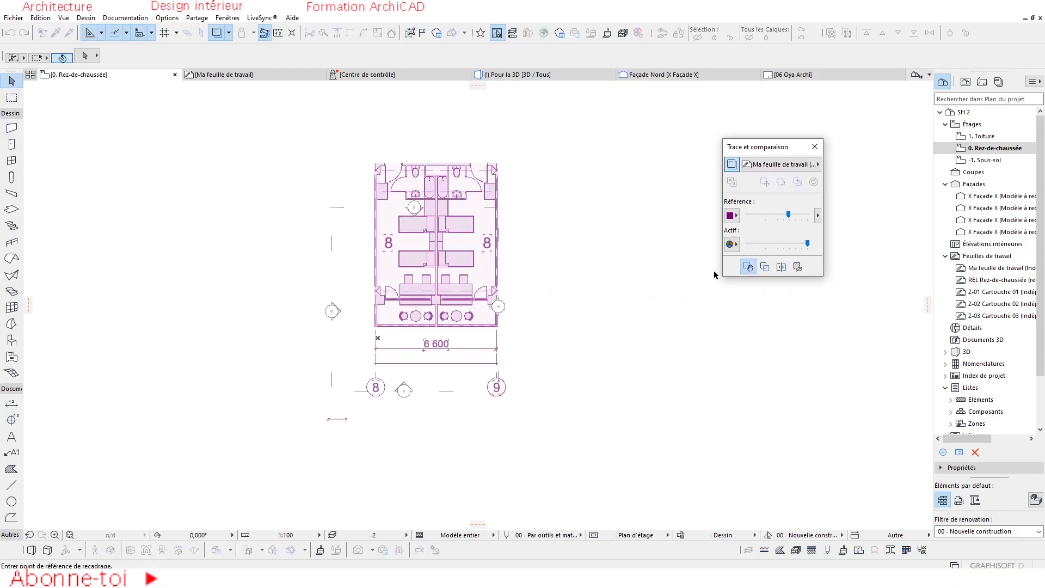
click(458, 321)
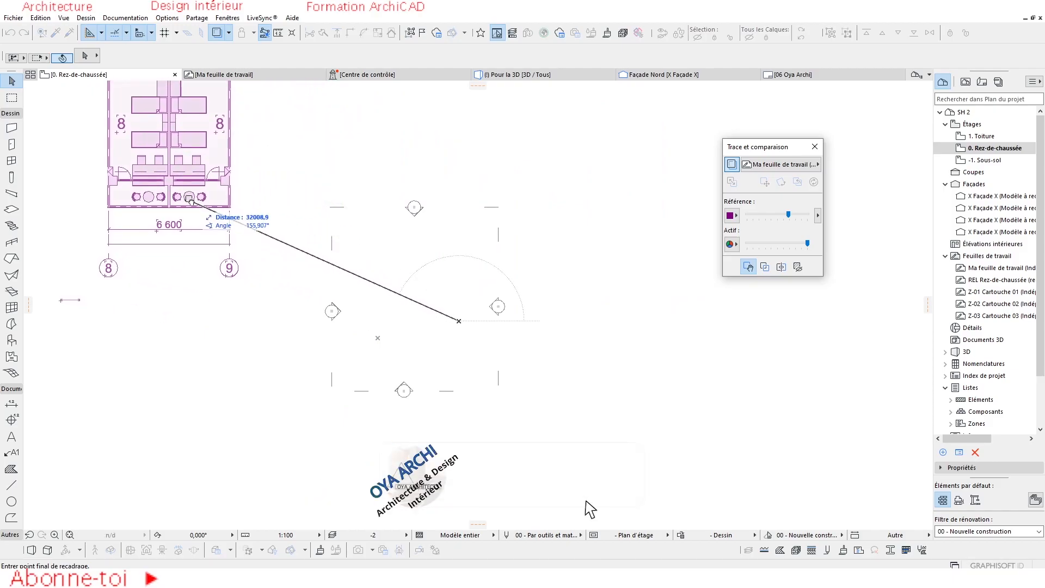
key(Escape)
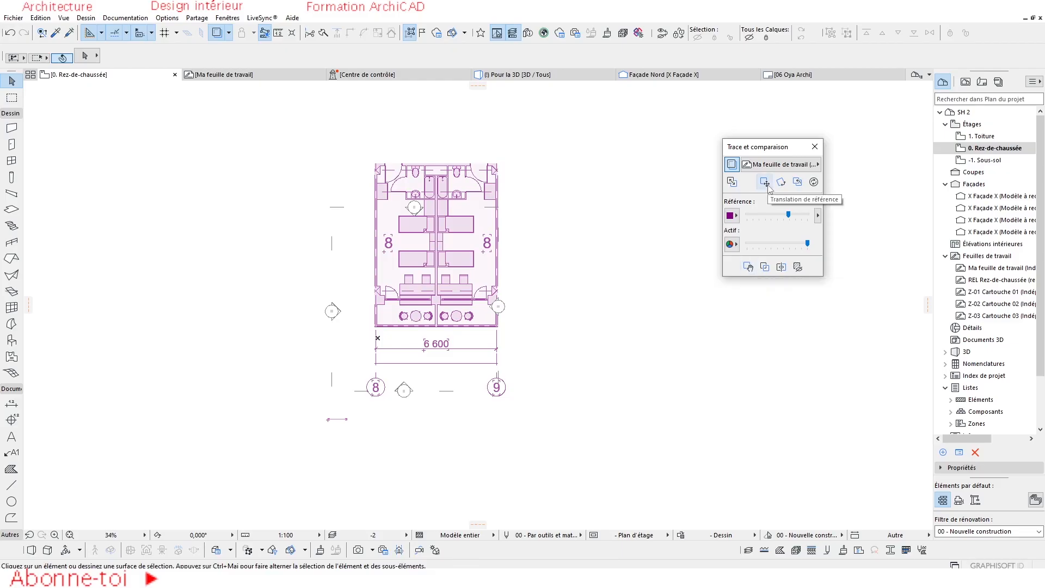
Temporarily displace the trace reference twice from the plan's lower-left corner toward the empty area on its right.
click(748, 267)
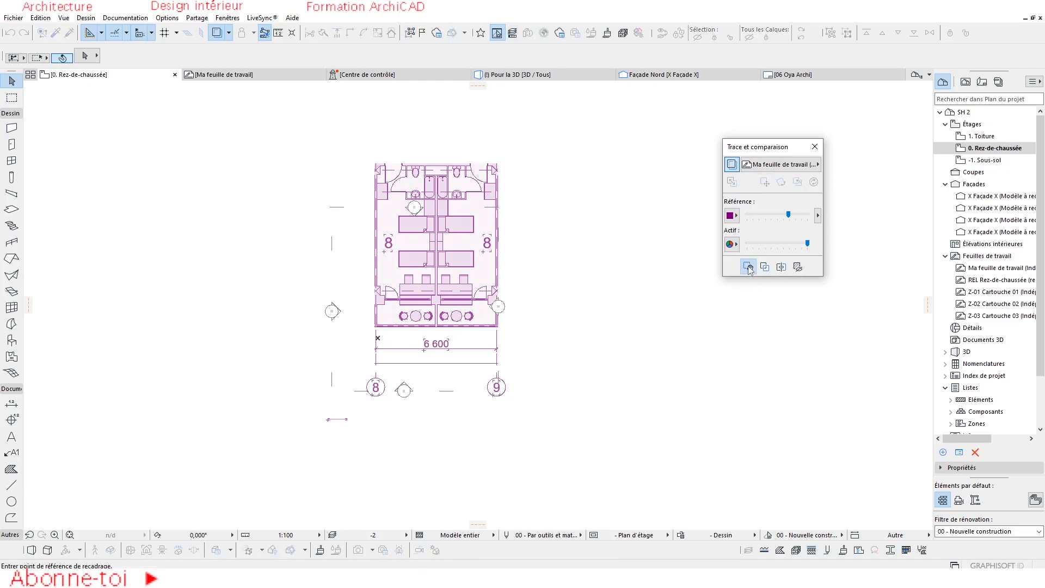
click(376, 332)
click(575, 258)
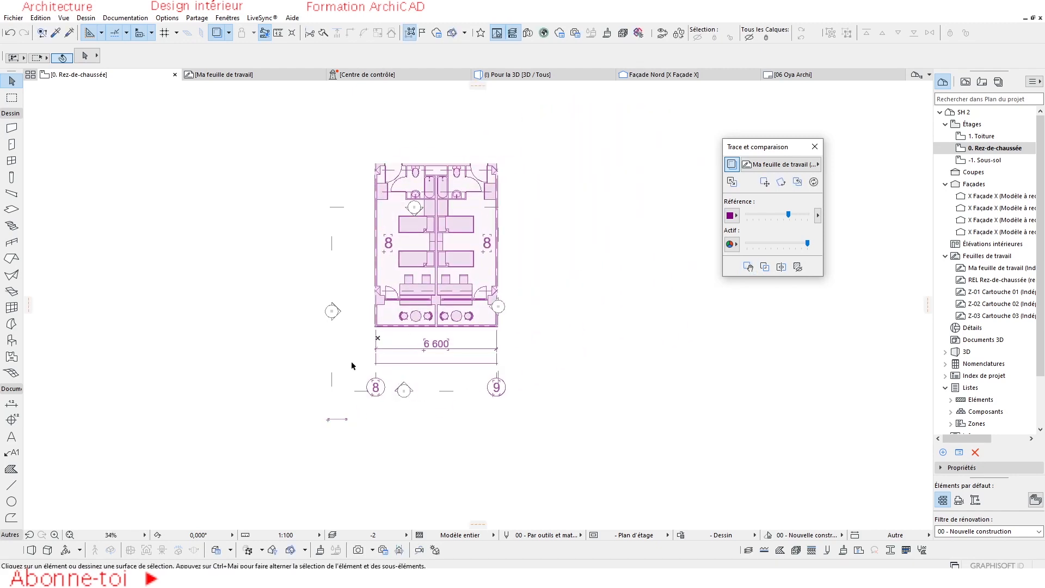
drag(386, 326, 653, 222)
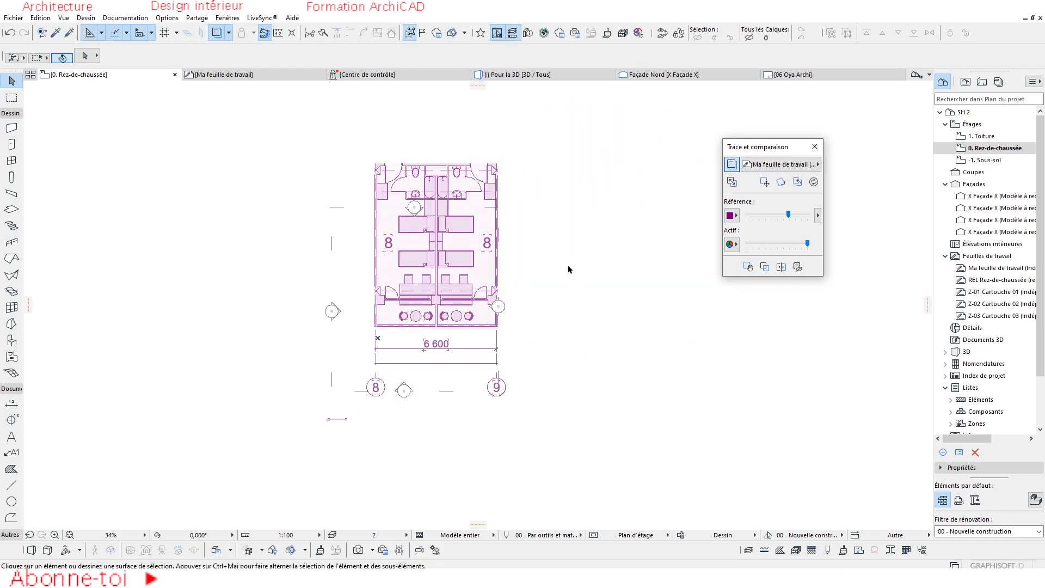
click(747, 267)
click(382, 326)
click(586, 238)
Translate the trace reference by its lower-left corner to the empty area left of the façade markers.
click(765, 182)
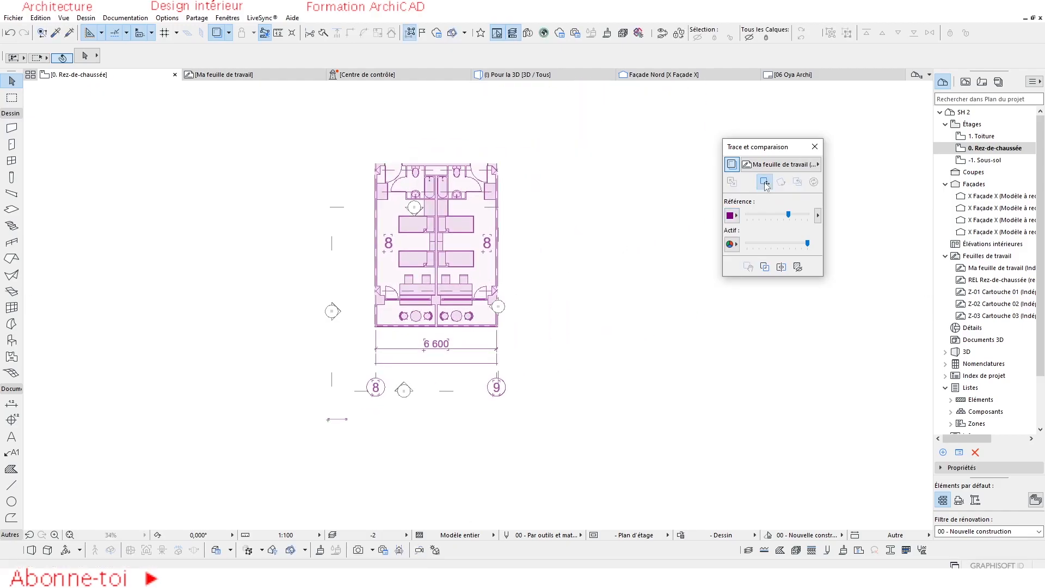
click(375, 327)
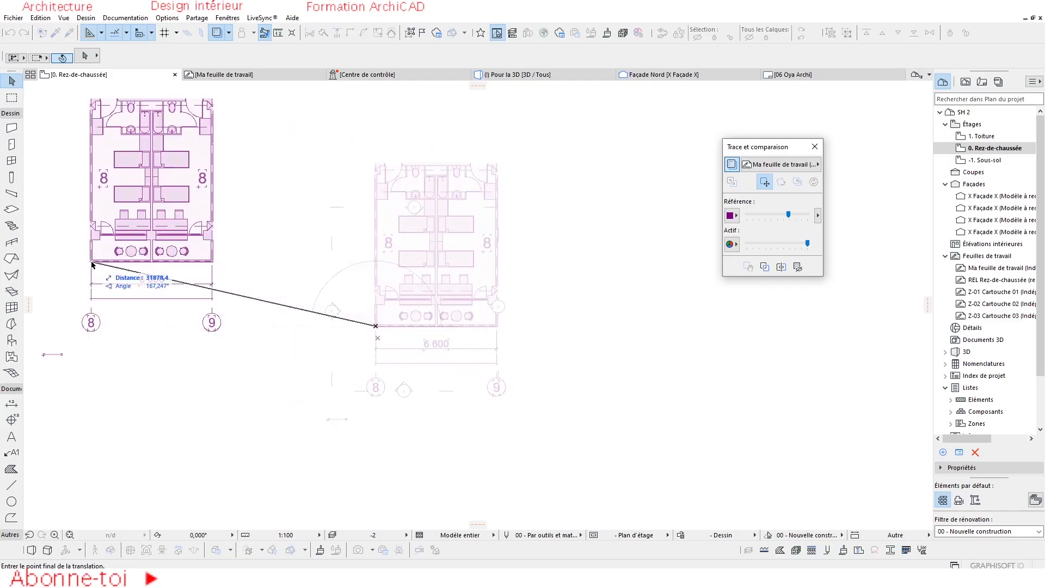
click(86, 262)
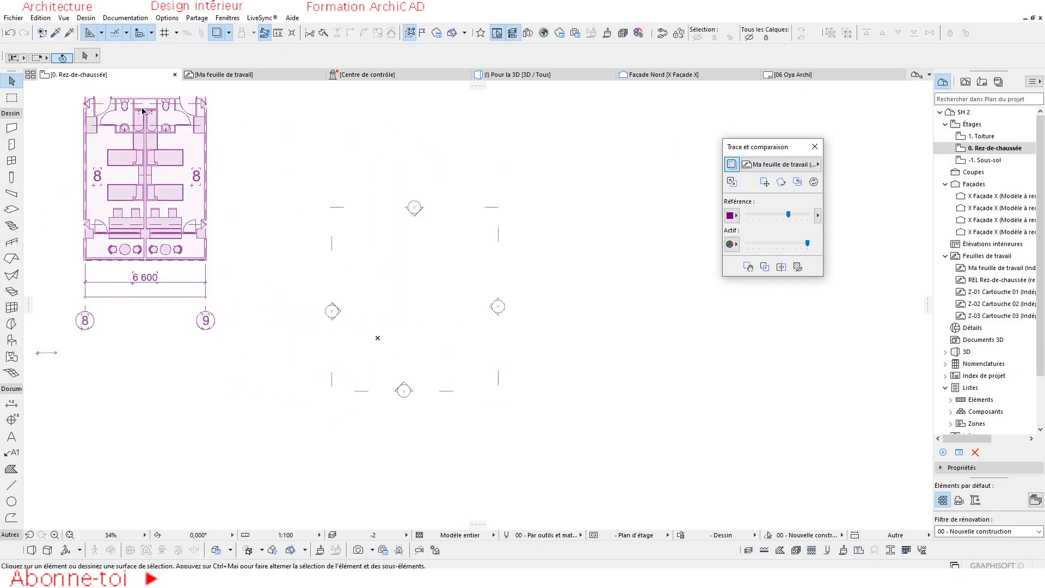
scroll(279, 242, down, 2)
middle_drag(278, 248, 358, 294)
scroll(358, 295, up, 2)
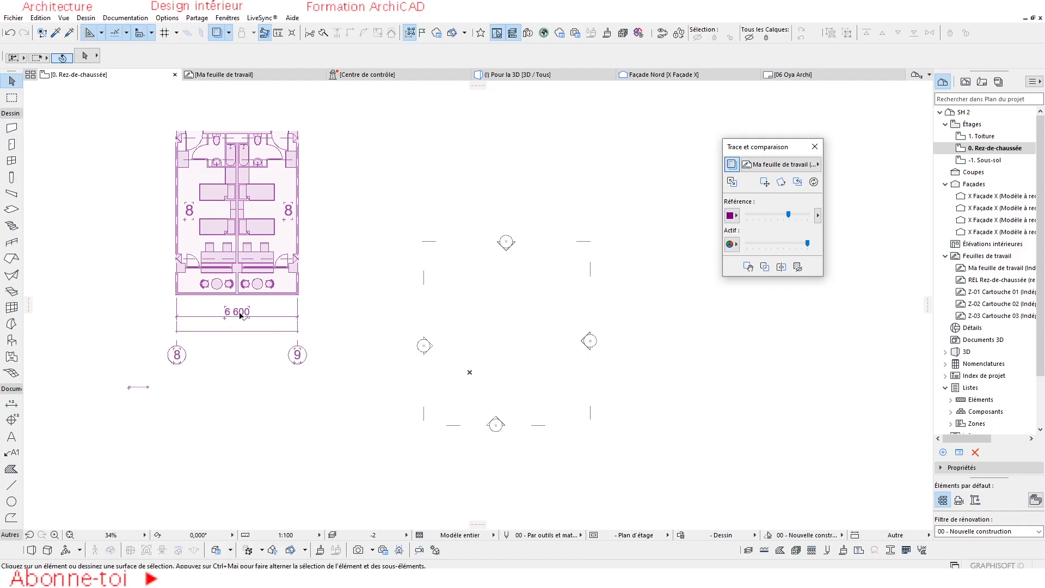
Check the plan in the "Ma feuille de travail" worksheet and restore the trace reference's default position on the ground floor.
mouse_move(230, 80)
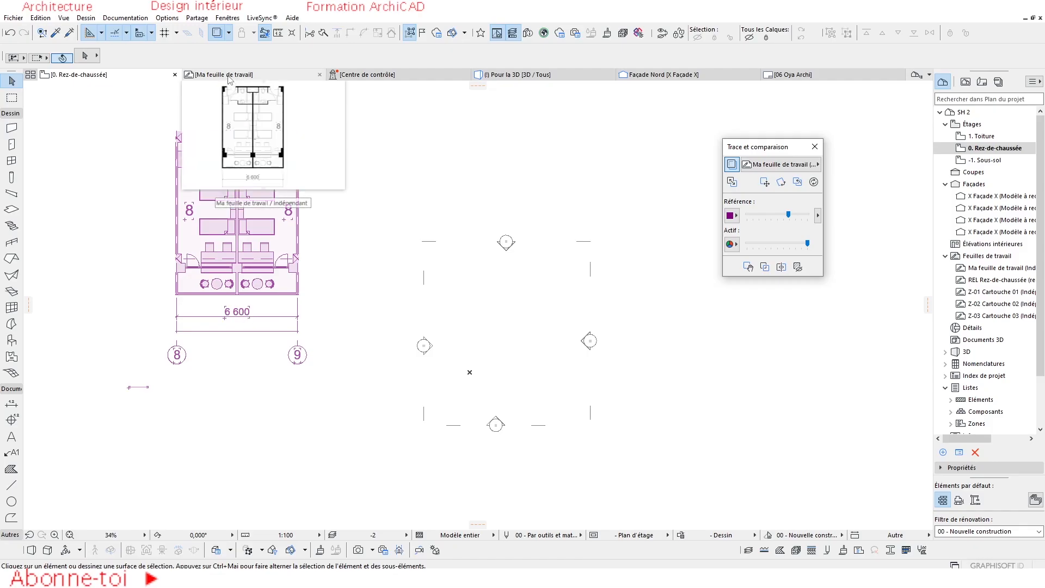
click(229, 78)
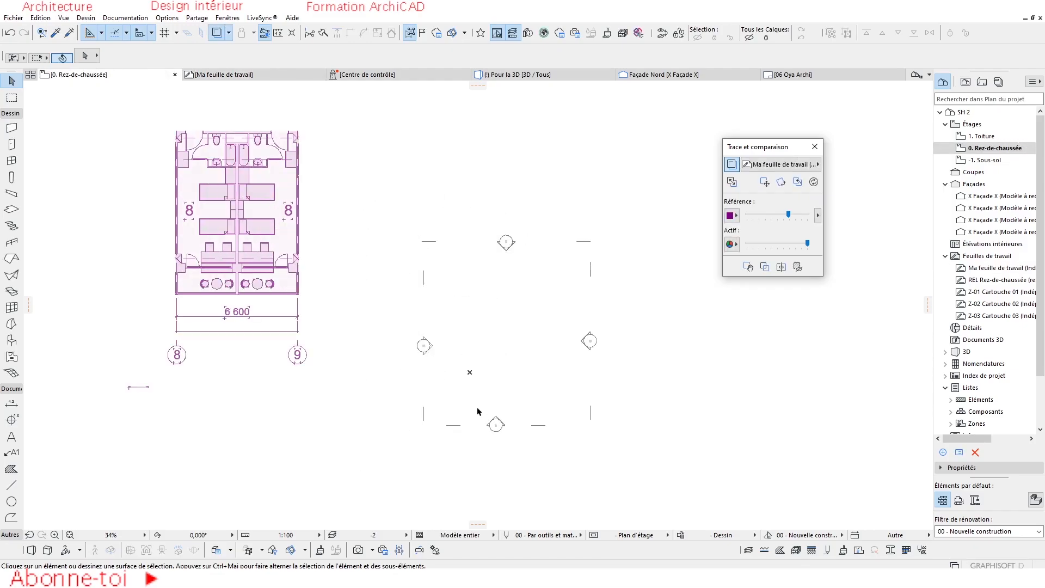
click(798, 182)
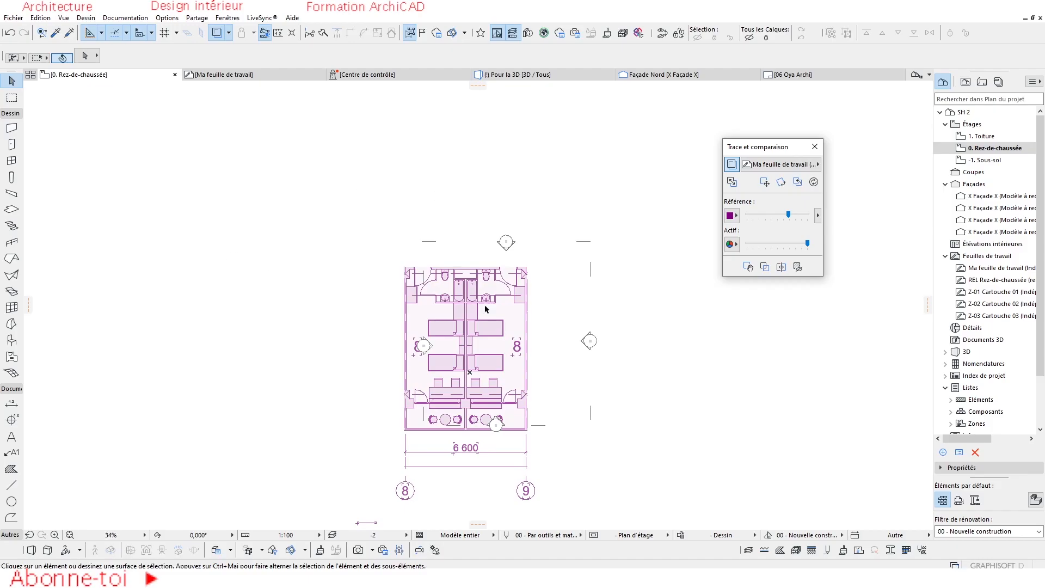
Rotate the trace reference 45° about the plan's lower-left corner.
click(781, 182)
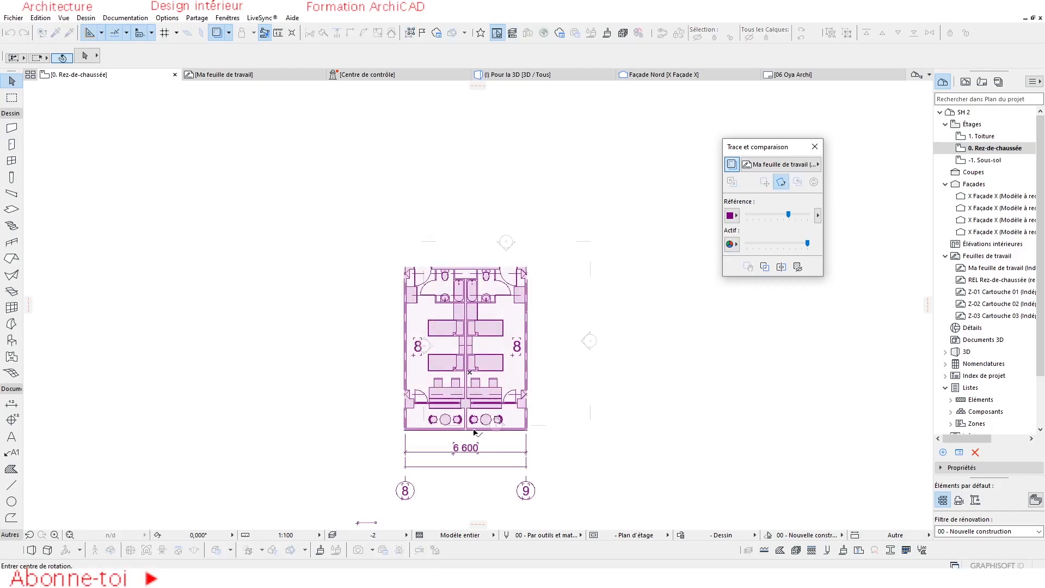
click(405, 429)
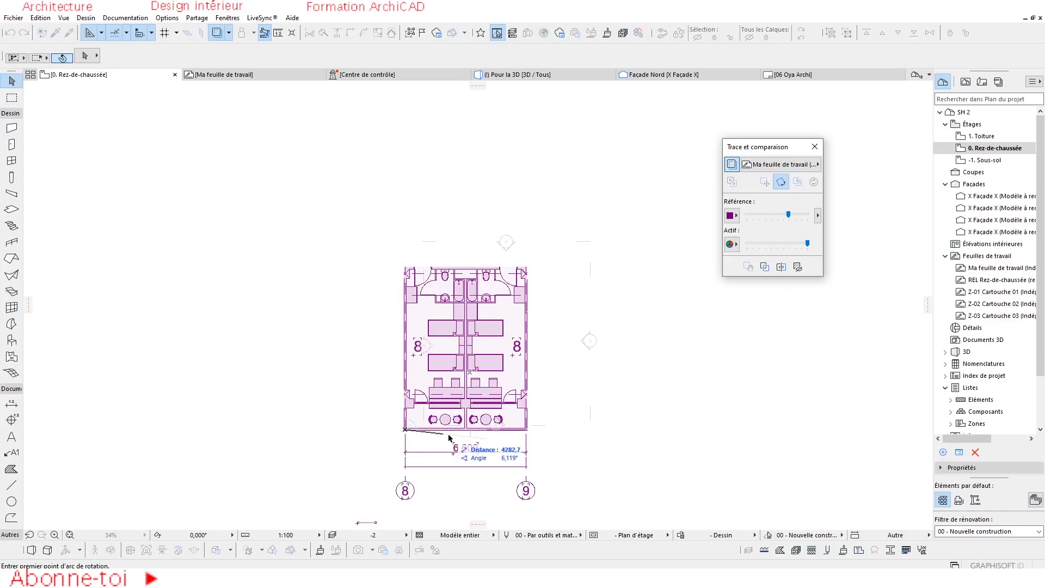
click(528, 429)
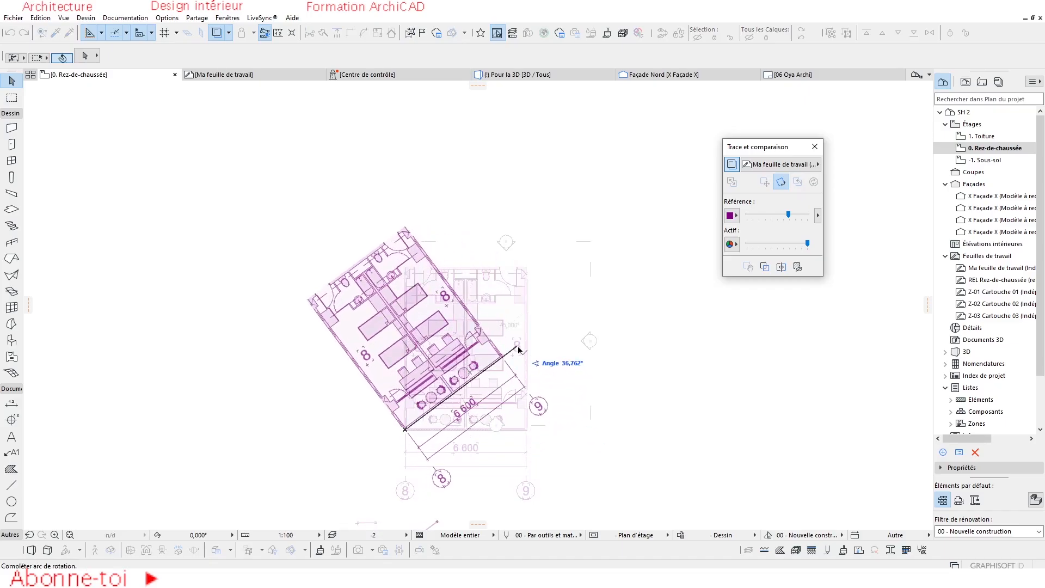
text(45)
key(Return)
scroll(443, 268, down, 2)
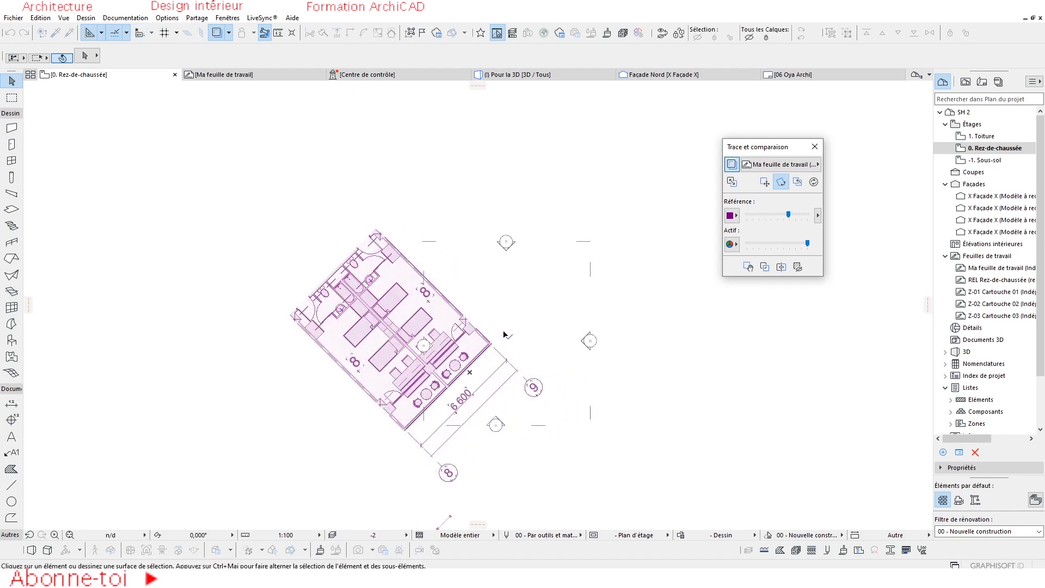
scroll(419, 307, up, 3)
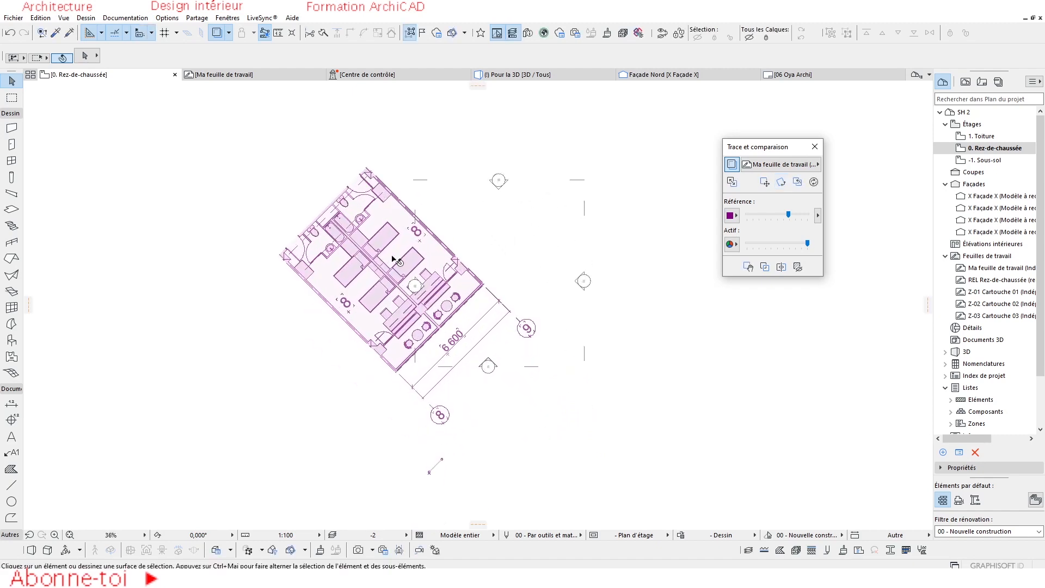
Check the original plan in the worksheet, return to the ground floor and reset the rotated reference to its default position.
click(228, 75)
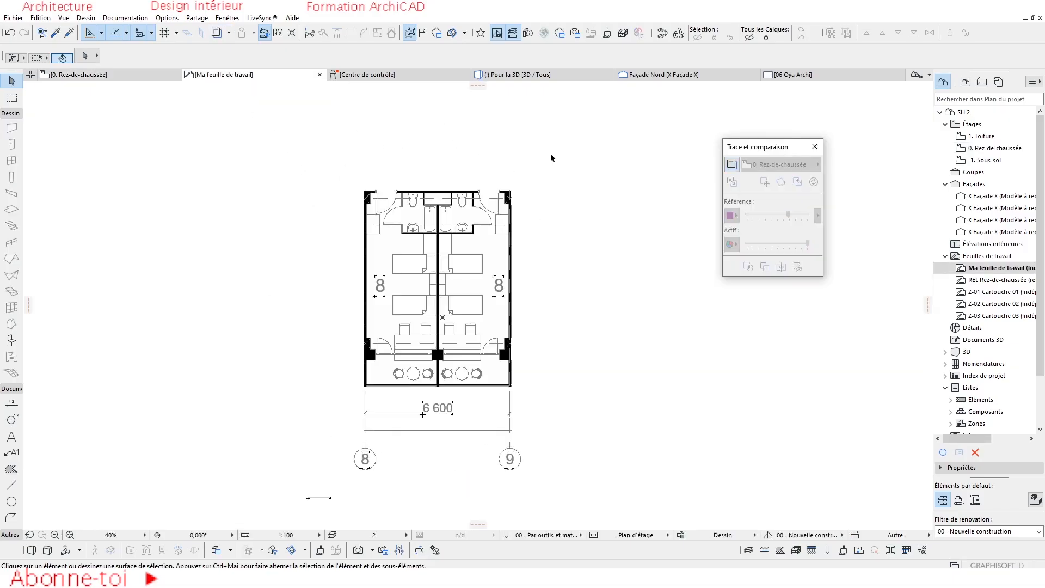
click(79, 75)
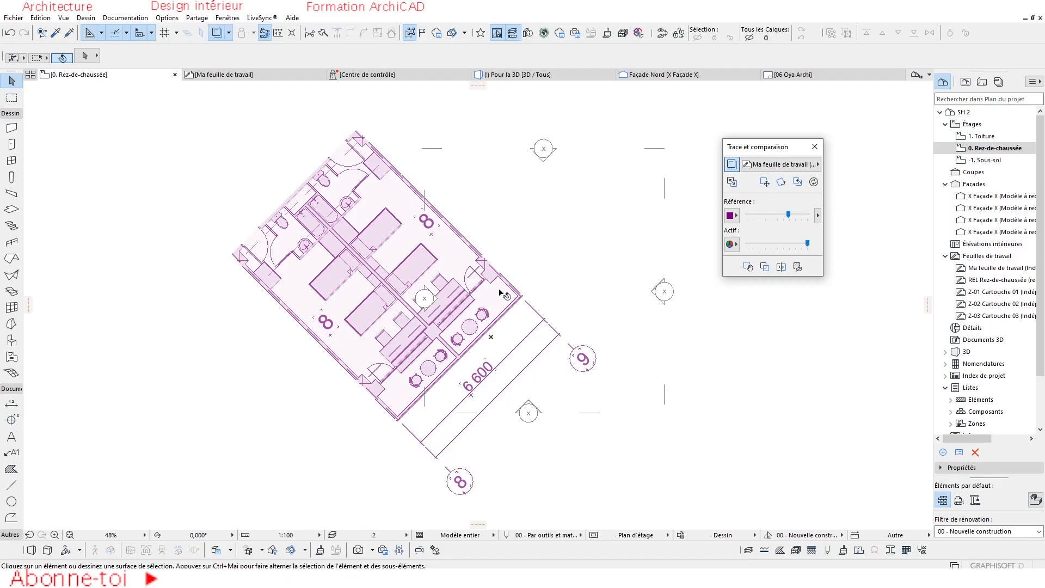
mouse_move(224, 86)
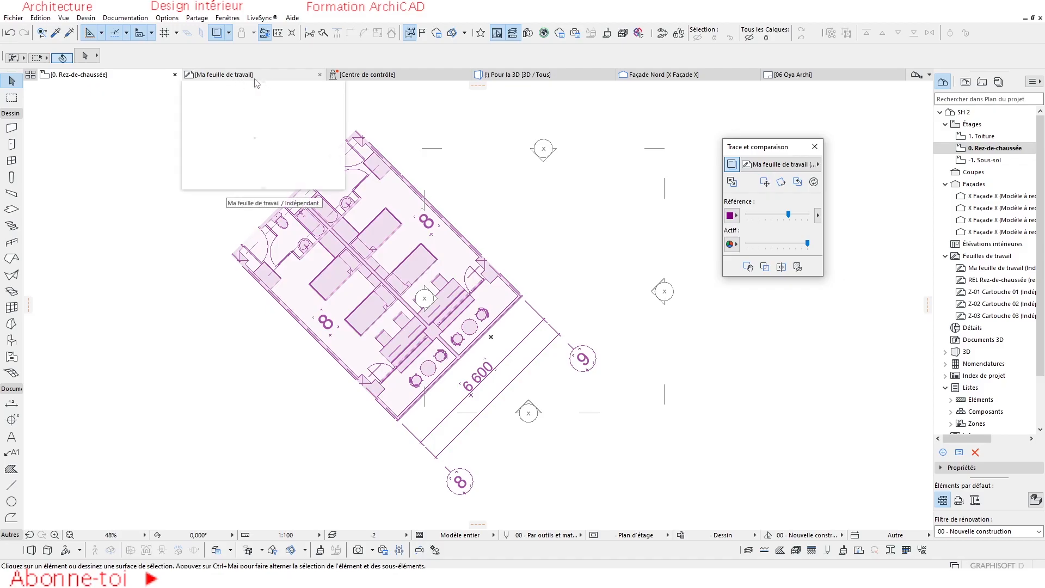
click(797, 181)
scroll(601, 351, down, 1)
Translate the reference by its lower-left corner to the left of the façade markers, and move it again up and to the right.
click(764, 183)
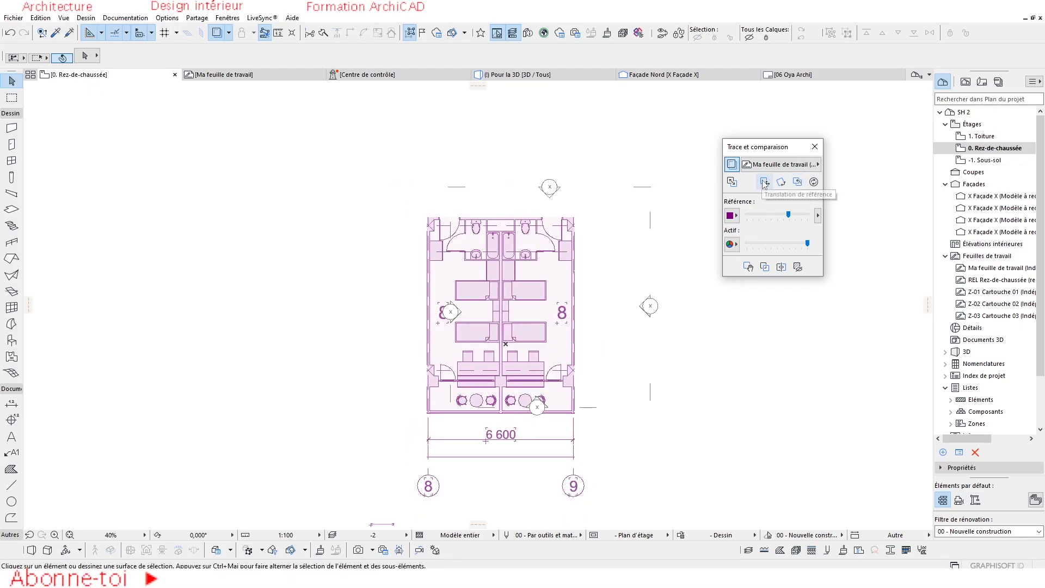
click(427, 417)
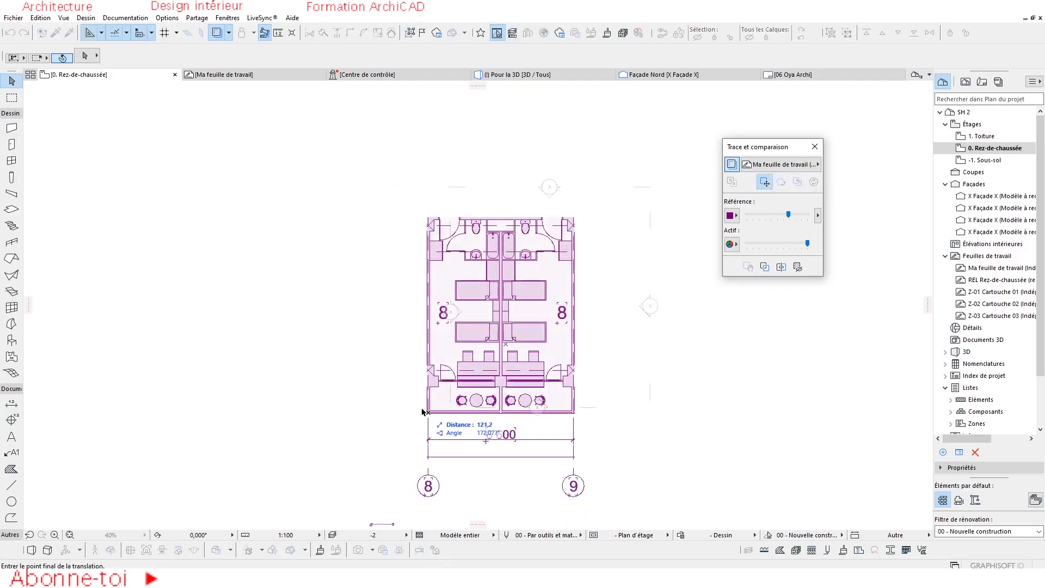
click(267, 336)
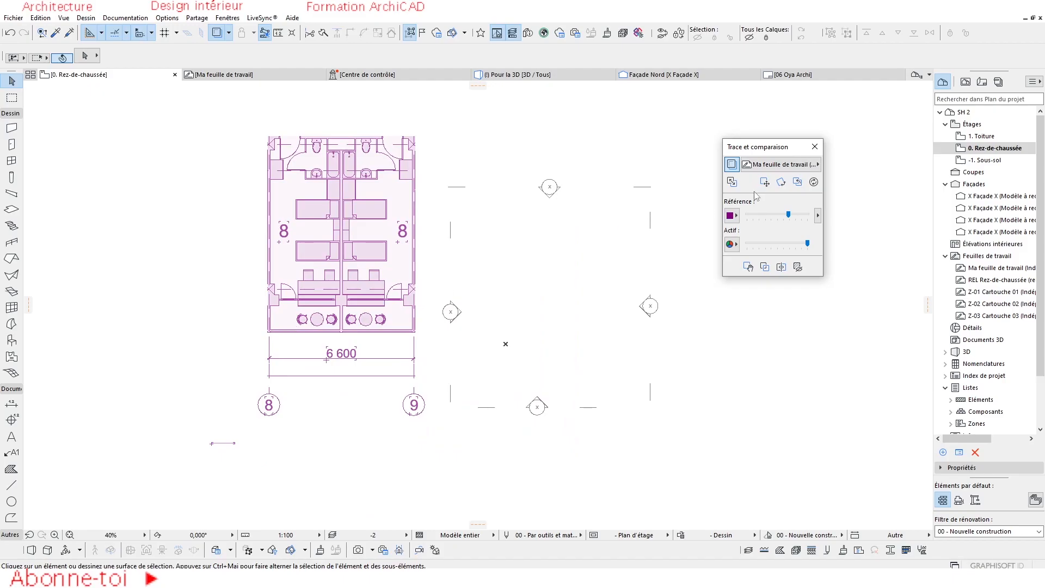
click(764, 182)
click(267, 331)
click(403, 248)
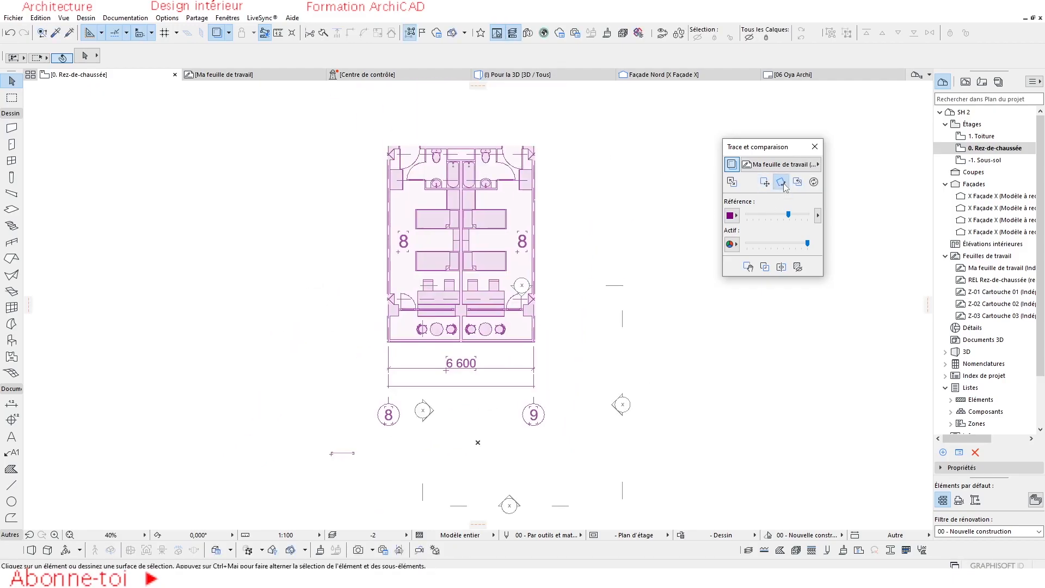
Rotate the moved trace reference freehand counterclockwise about its lower-left corner.
click(781, 183)
click(387, 343)
click(510, 341)
click(486, 272)
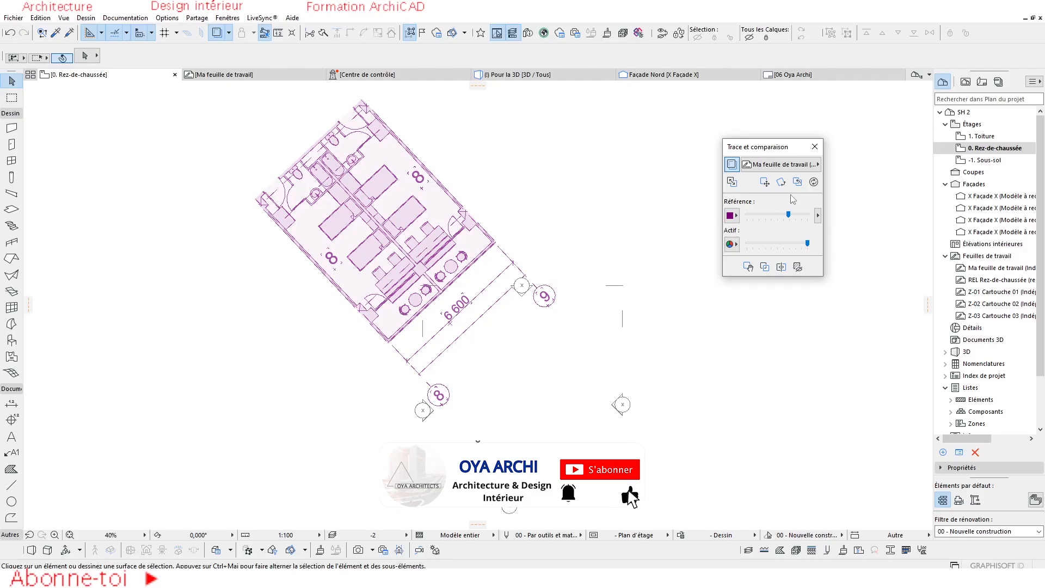
Restore the moved and rotated trace reference to its default position and examine it over the ground floor plan.
click(797, 182)
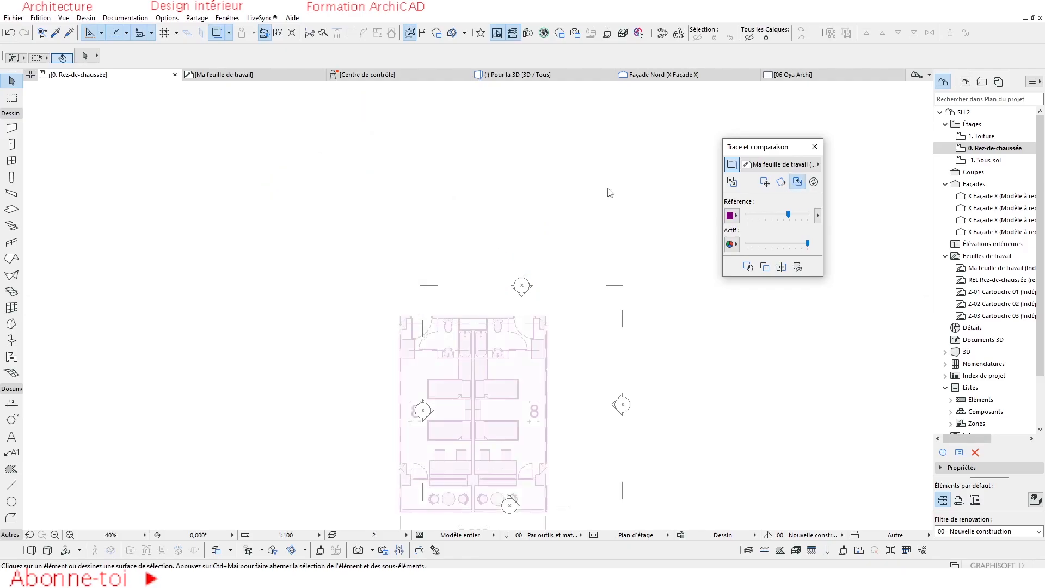
scroll(499, 363, down, 2)
middle_drag(507, 378, 519, 294)
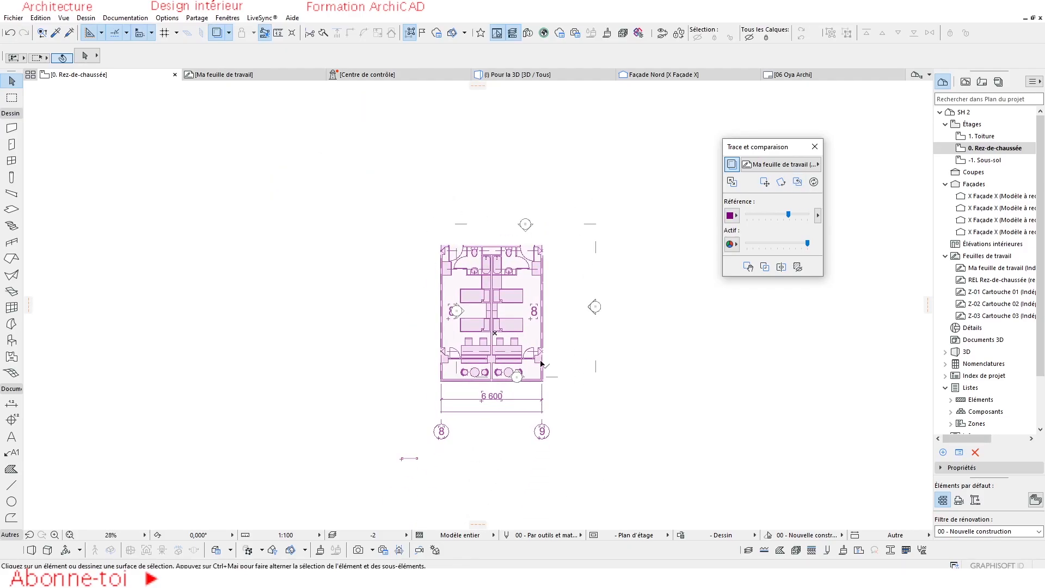
scroll(522, 327, up, 3)
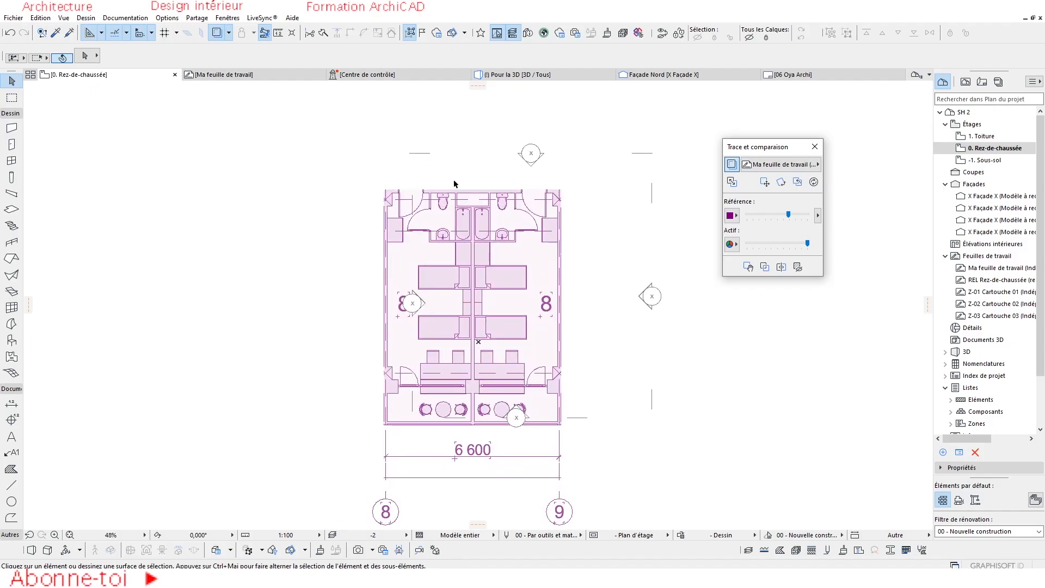
scroll(496, 360, down, 2)
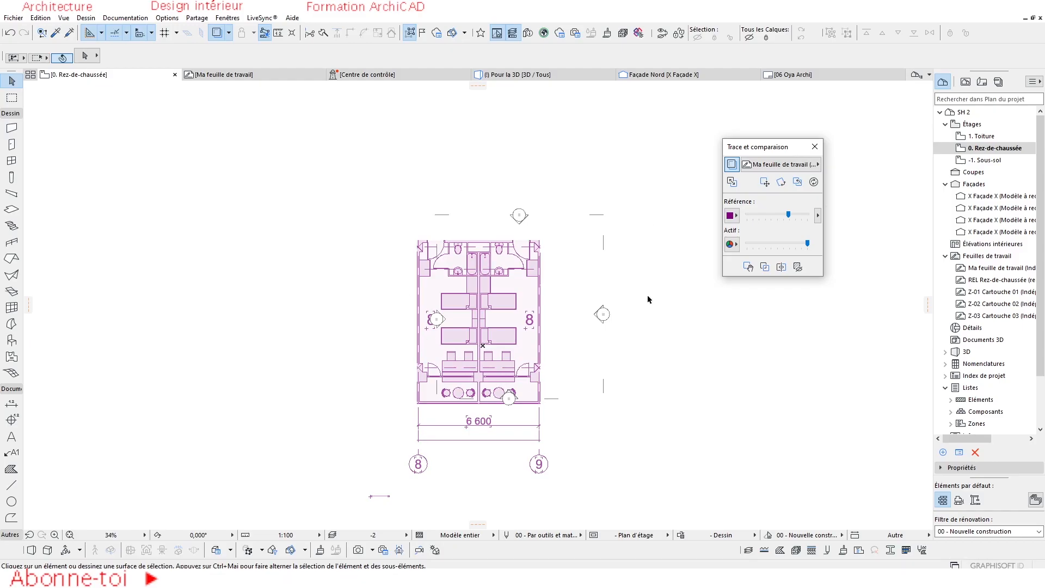
scroll(520, 362, up, 2)
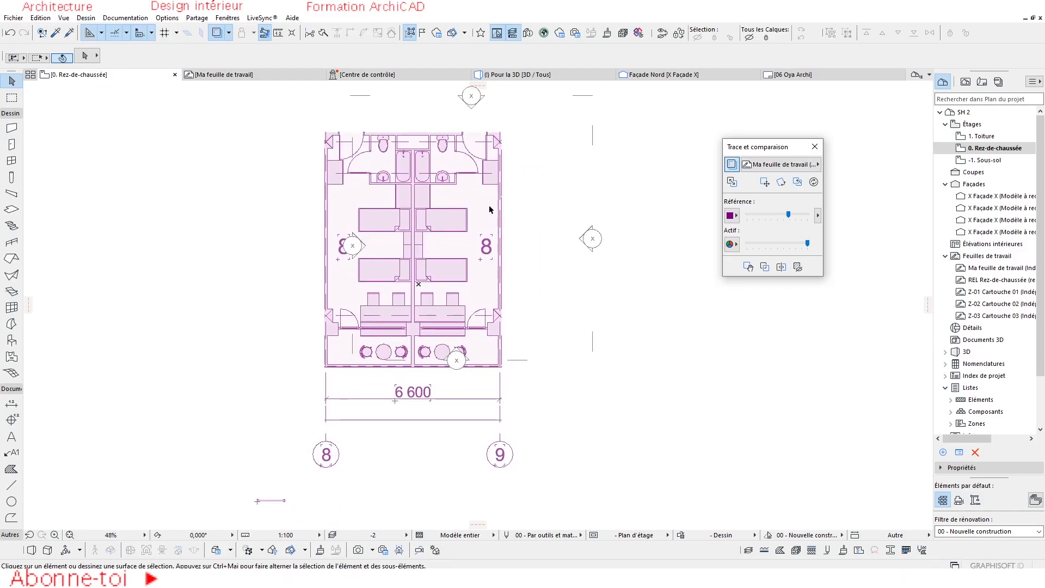
middle_drag(485, 250, 509, 284)
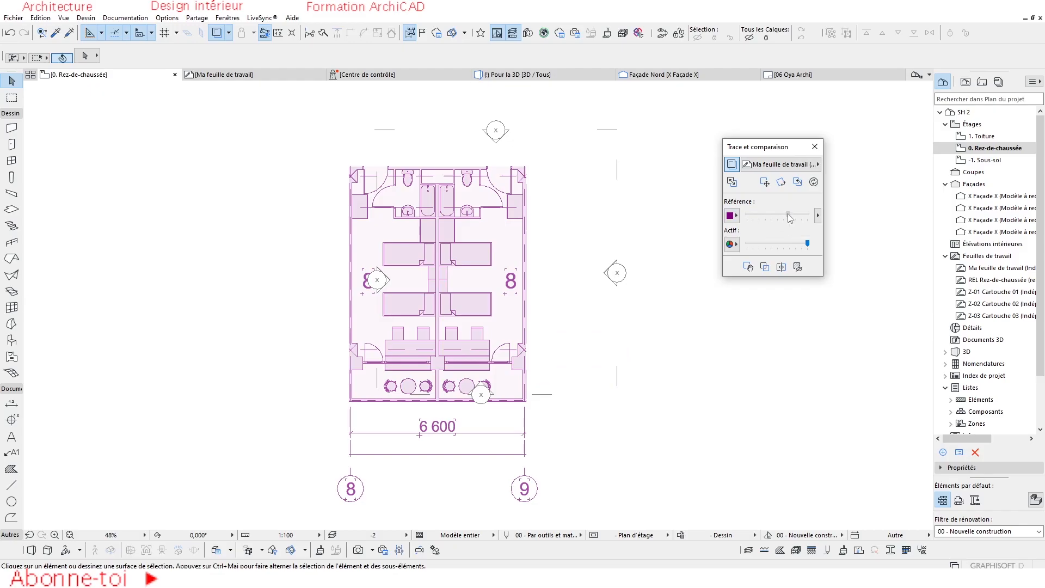
Fade the trace reference almost completely, raise its intensity to the maximum, and keep the active plan's intensity at maximum.
drag(785, 213, 752, 213)
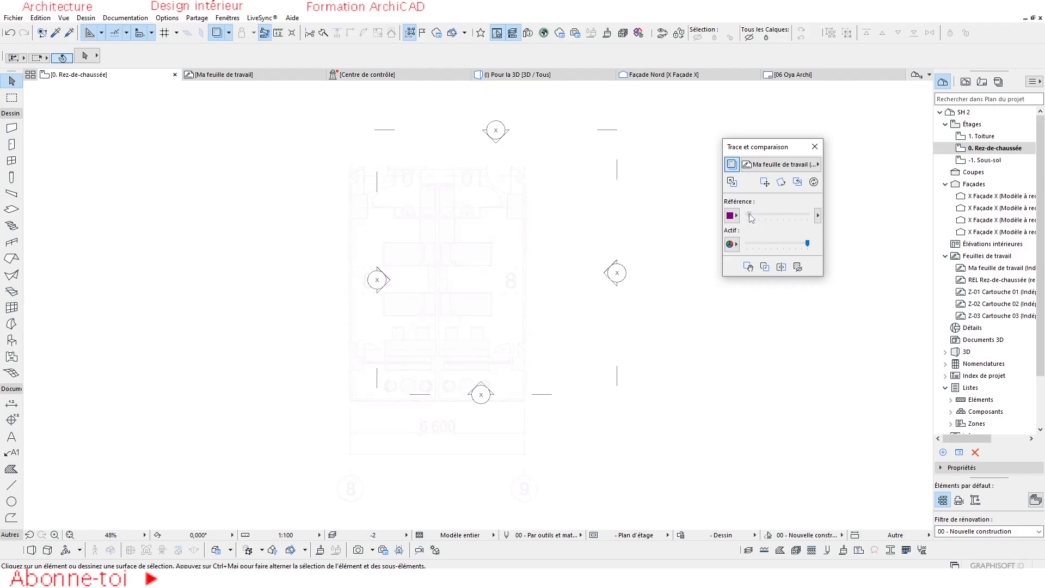
drag(753, 214, 823, 217)
scroll(625, 253, up, 3)
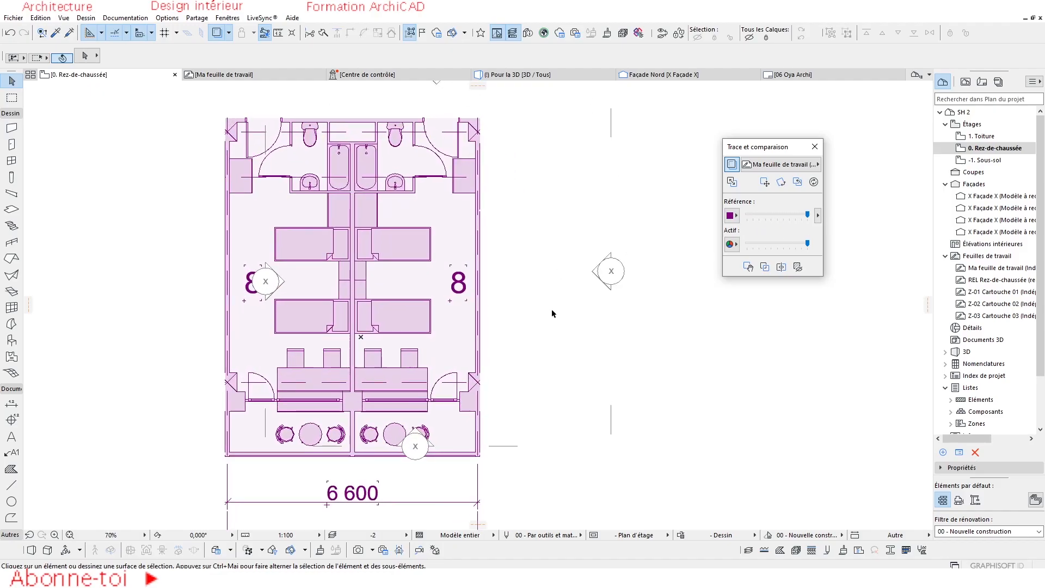
mouse_move(809, 246)
mouse_down()
mouse_move(743, 250)
mouse_move(810, 246)
mouse_up()
Enable the trace splitter and sweep it across the plan, fading the active plan almost completely before restoring its intensity.
click(782, 267)
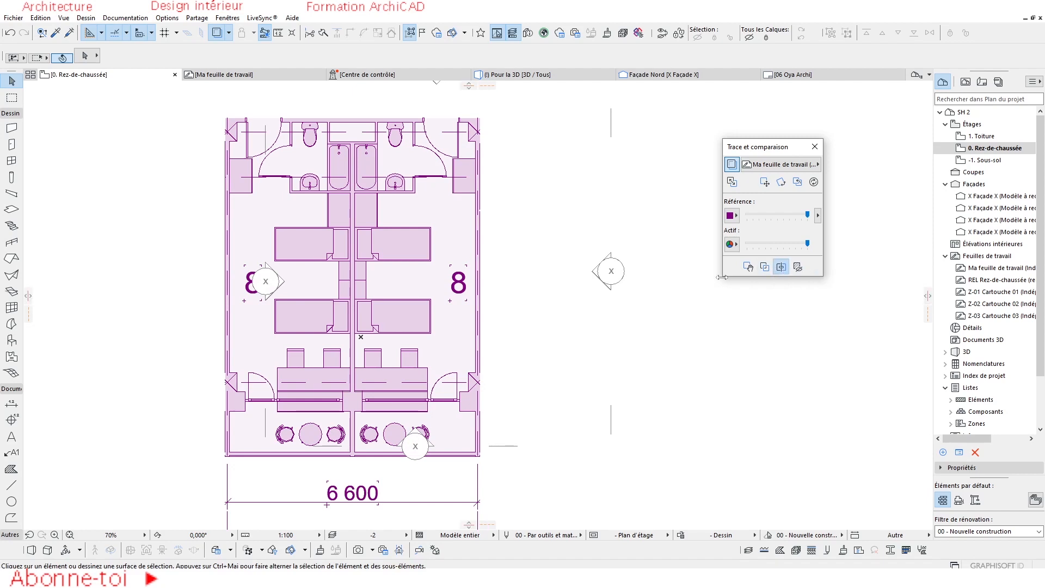
mouse_move(30, 295)
mouse_down()
mouse_move(705, 341)
mouse_move(370, 315)
mouse_move(625, 322)
mouse_move(30, 296)
mouse_move(658, 329)
mouse_up()
drag(807, 244, 708, 253)
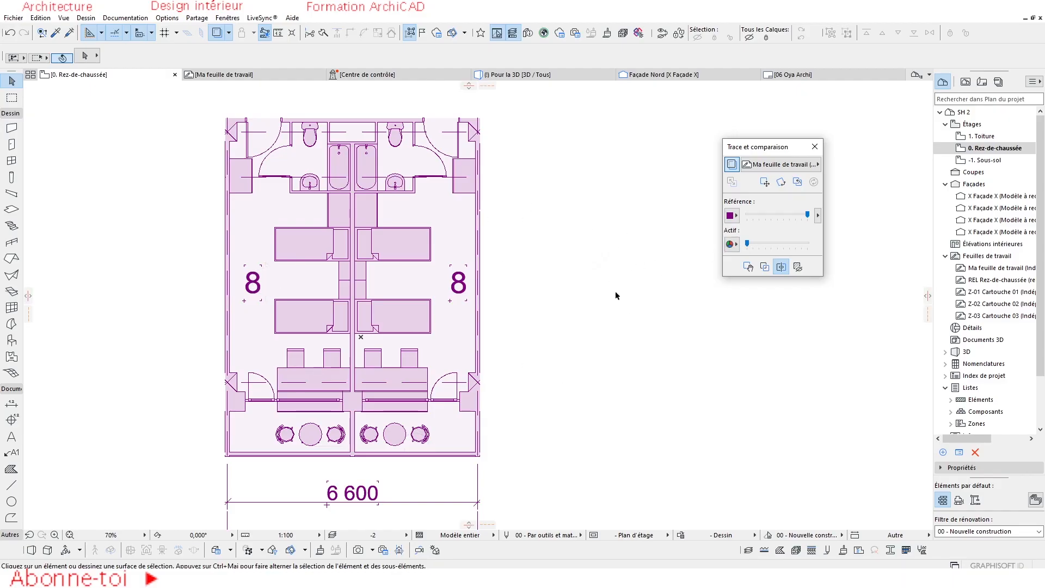
scroll(664, 294, down, 2)
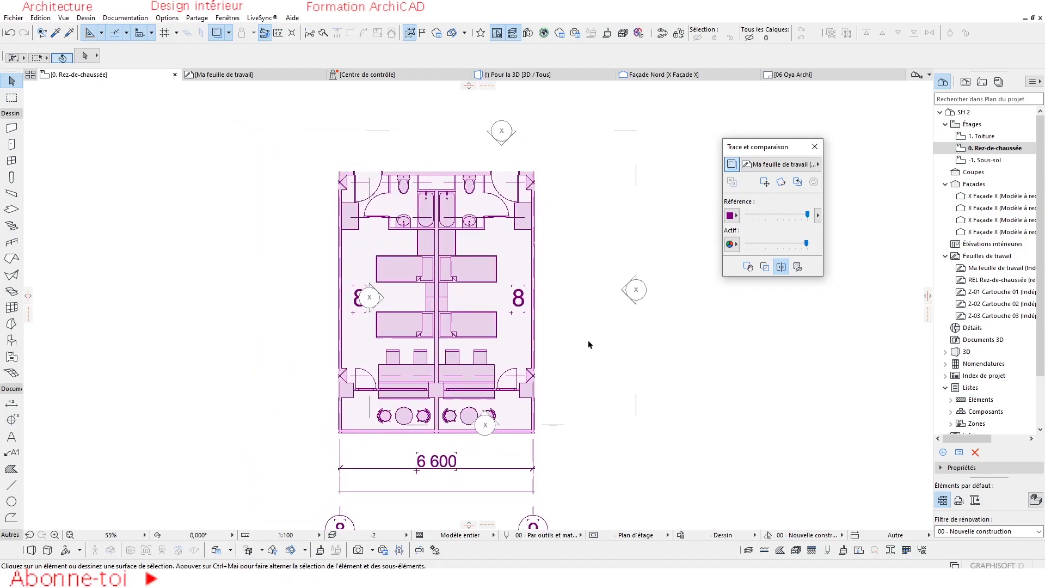
scroll(564, 348, down, 1)
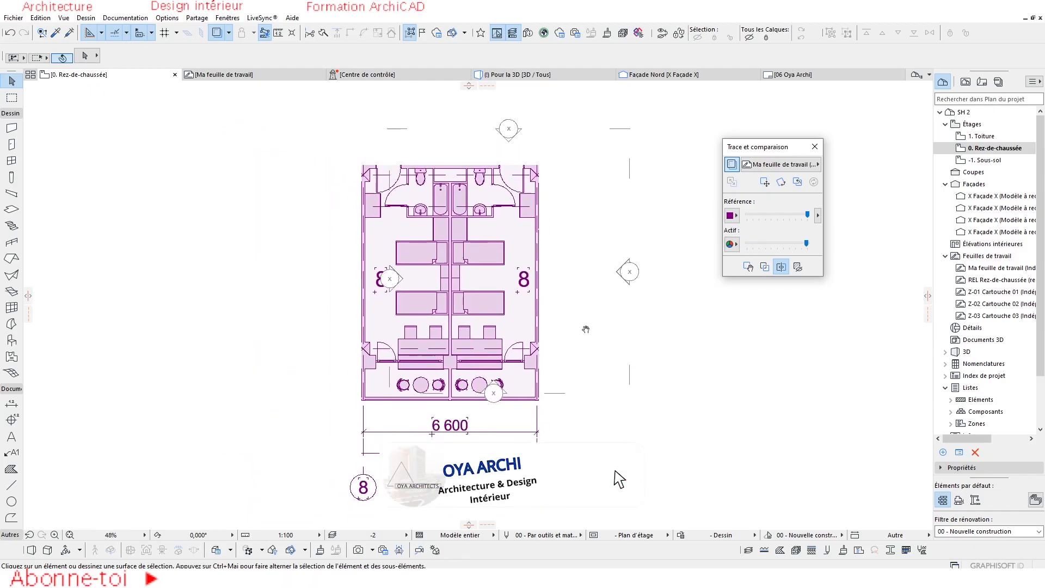
Recolour the trace reference with uniform red (R:255 G:0 B:0), followed by orange (R:255 G:128 B:0).
click(730, 217)
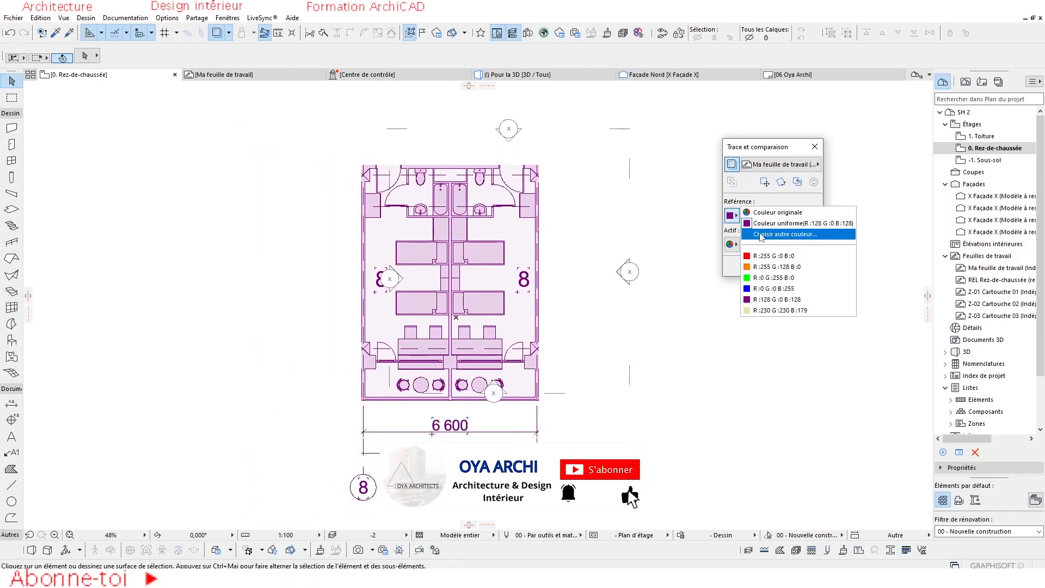
click(754, 255)
scroll(539, 310, up, 2)
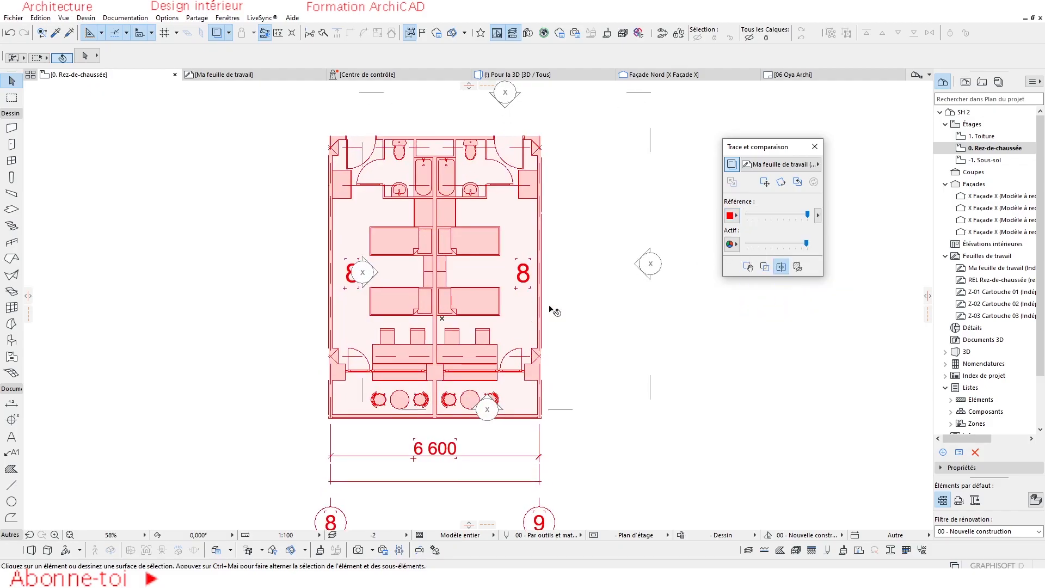
click(727, 217)
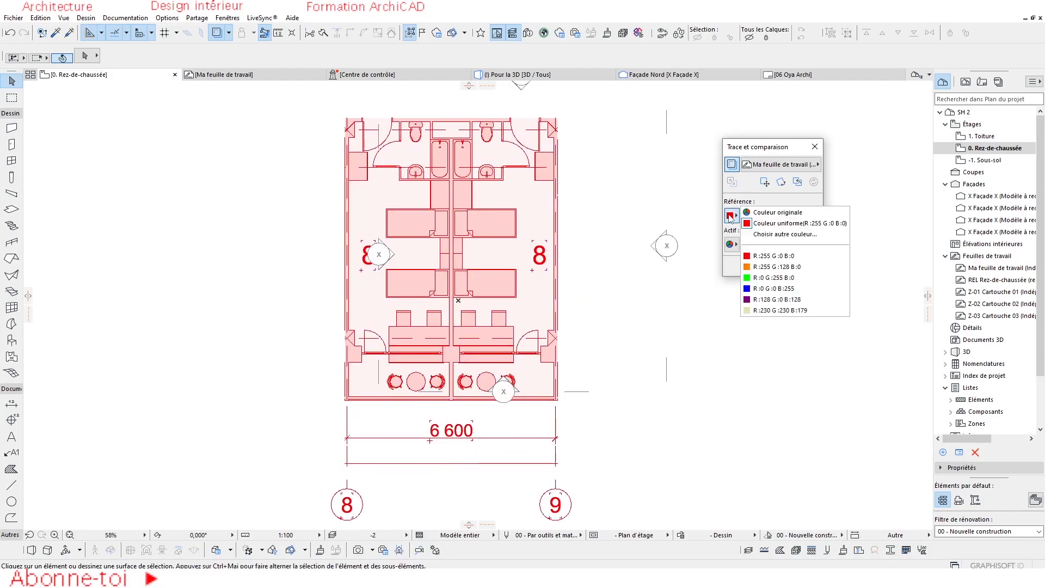
click(754, 266)
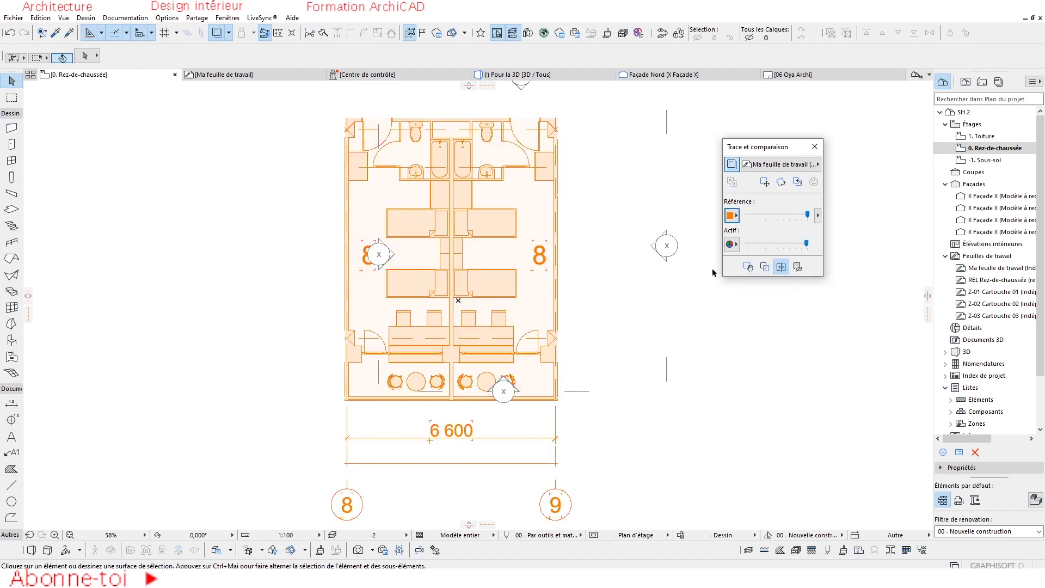
Recolour the trace reference with uniform green (R:0 G:255 B:0), followed by blue (R:0 G:0 B:255).
click(731, 215)
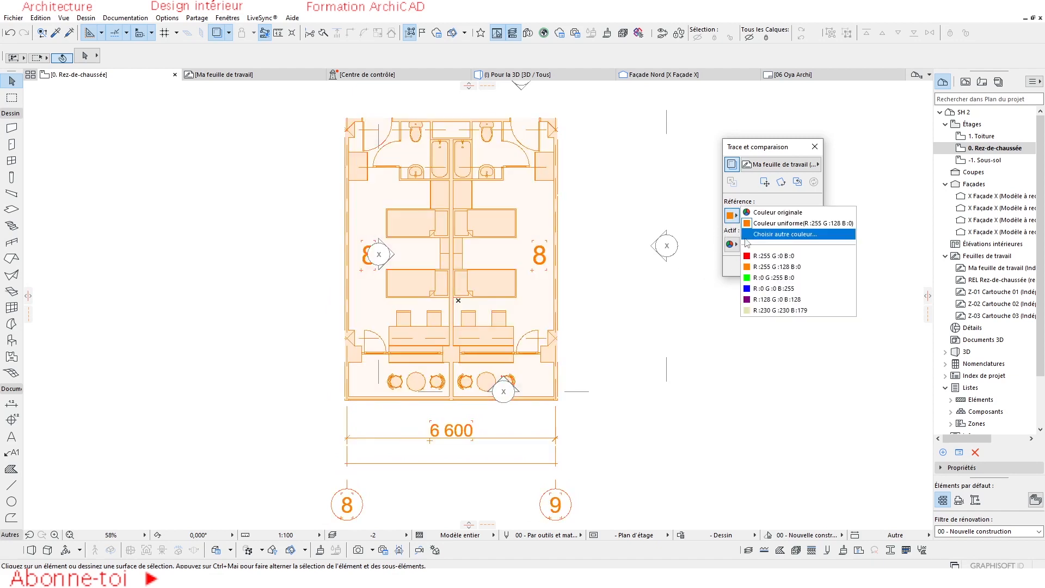
click(759, 278)
scroll(460, 300, down, 2)
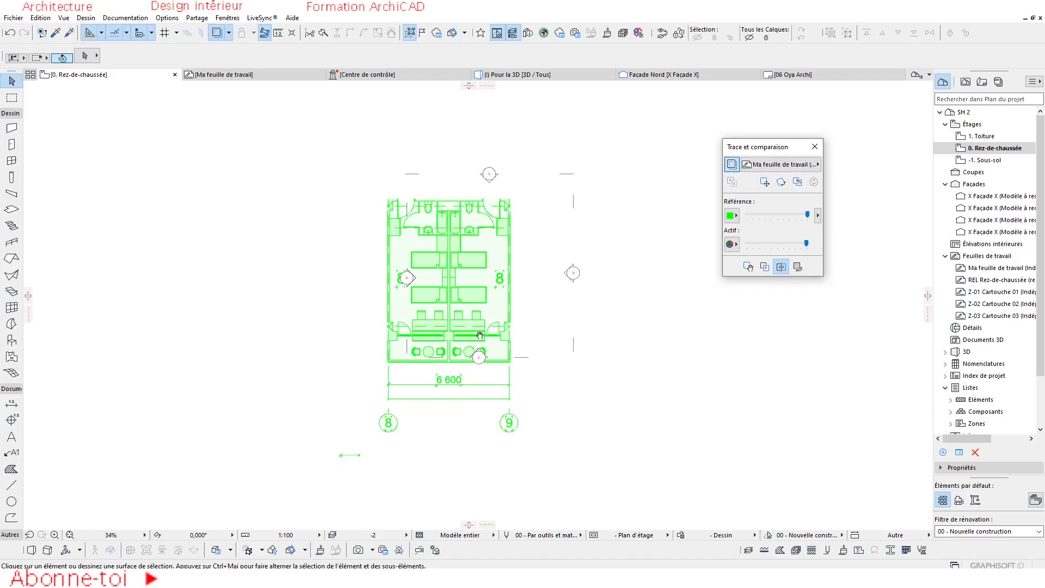
scroll(455, 341, up, 2)
click(731, 215)
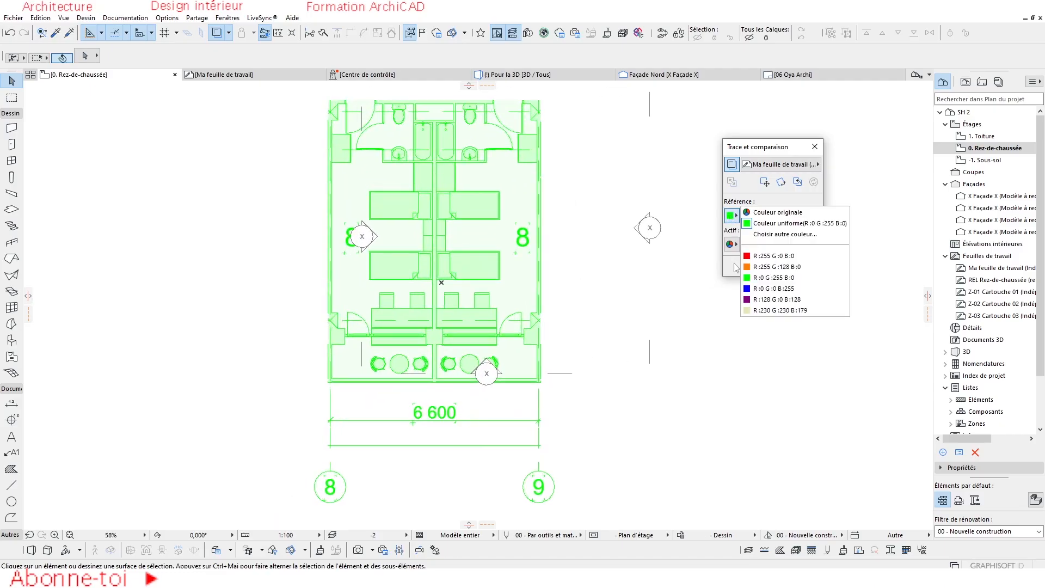
click(749, 289)
scroll(521, 383, down, 2)
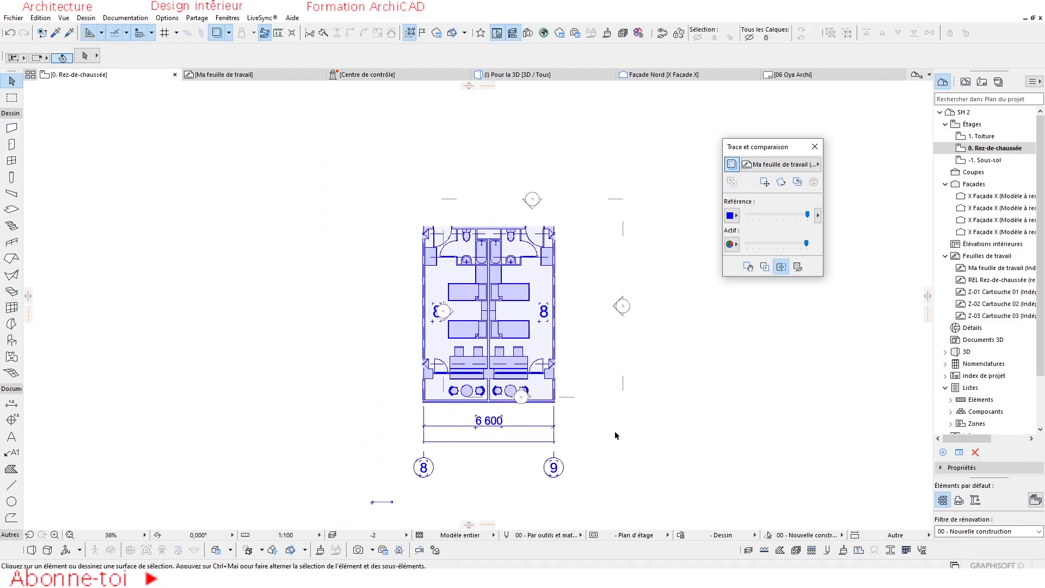
Give the trace reference a custom magenta colour with R:190, G:65, B:153.
click(729, 215)
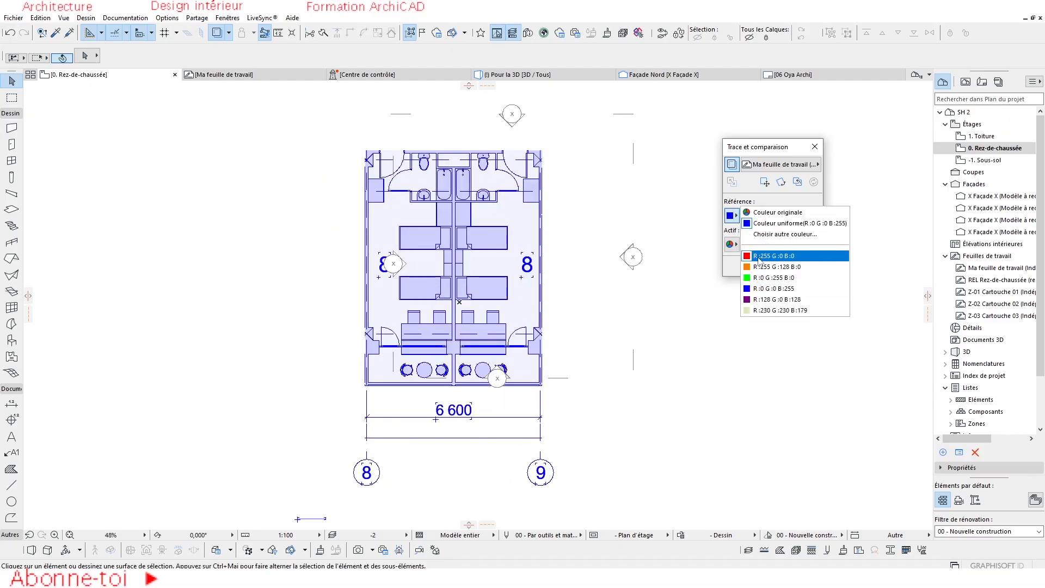
click(792, 235)
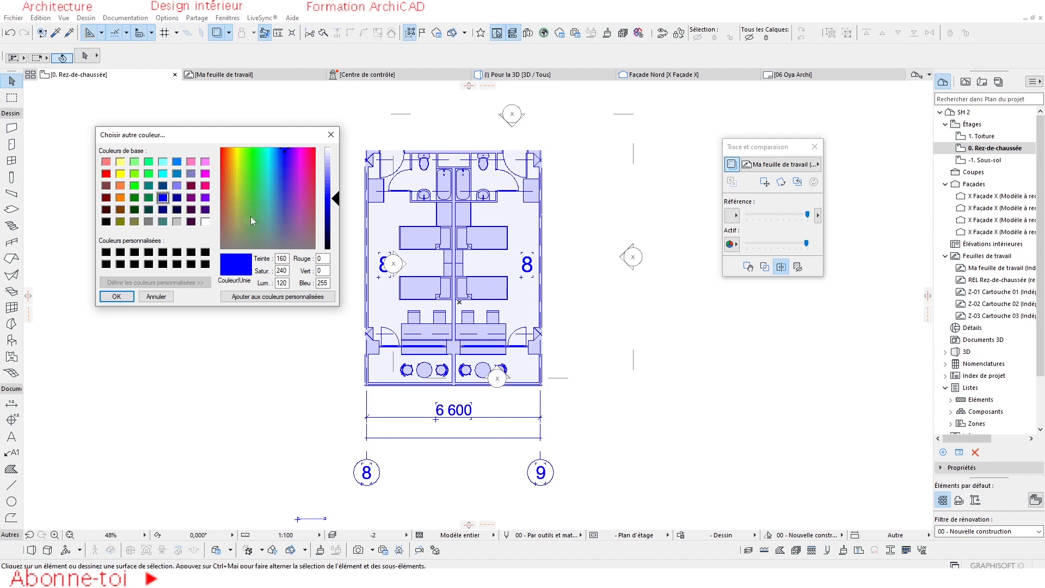
click(262, 209)
click(269, 183)
click(287, 187)
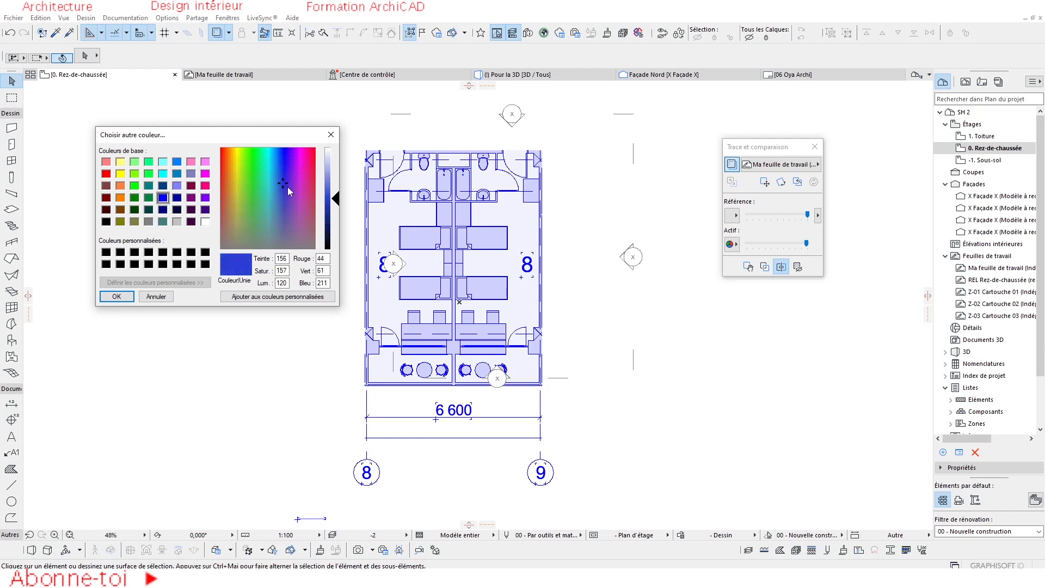
drag(285, 181, 305, 200)
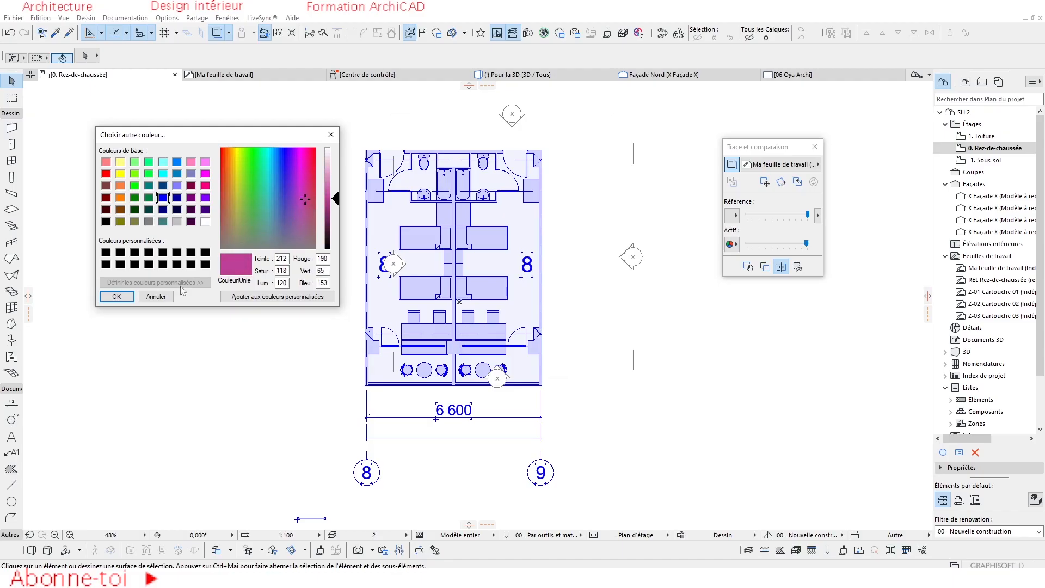
click(125, 296)
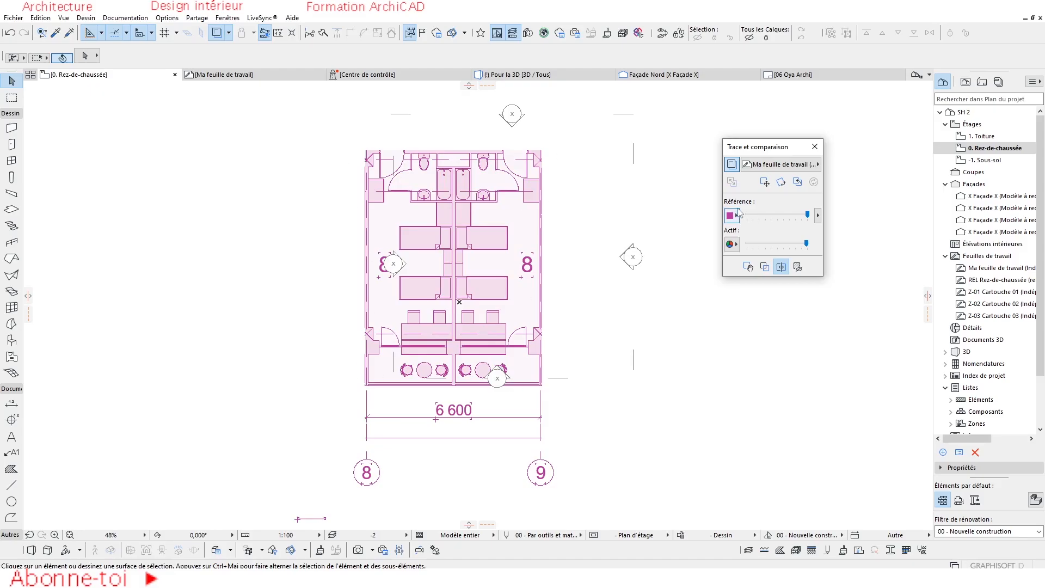
Colour the active ground floor plan uniform red and the trace reference uniform blue.
click(731, 245)
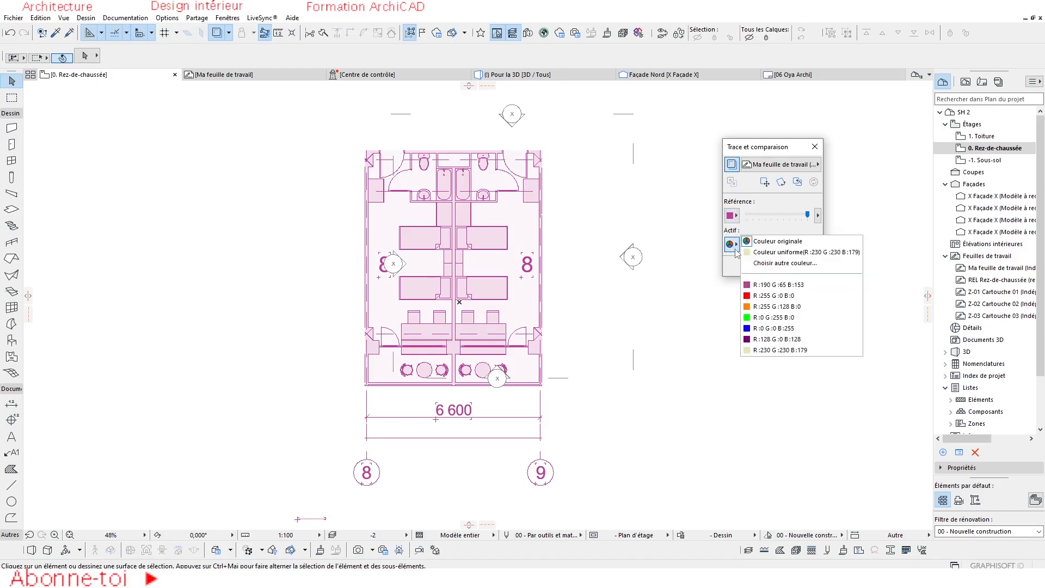
click(761, 298)
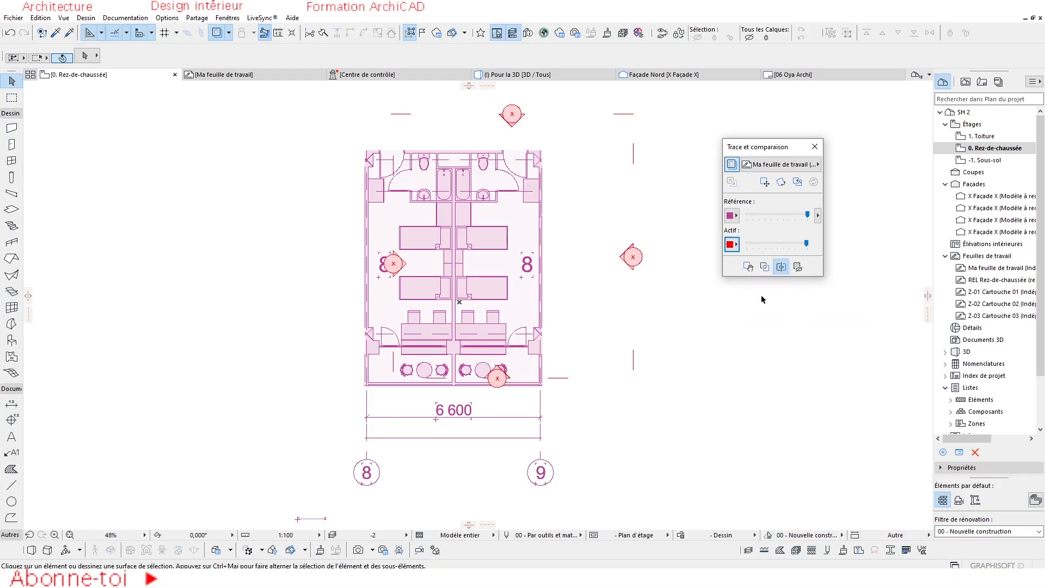
click(730, 215)
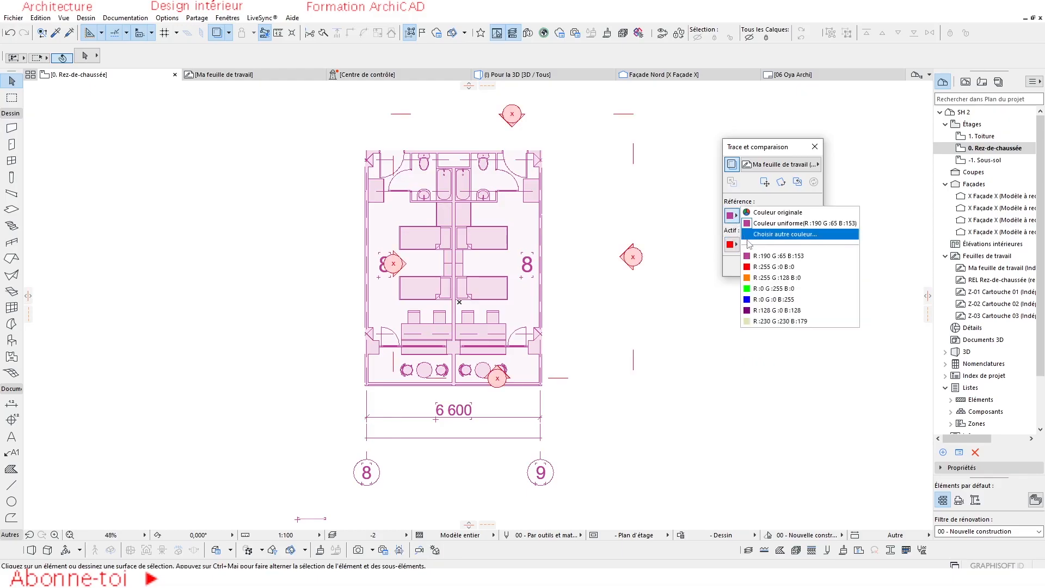
click(773, 229)
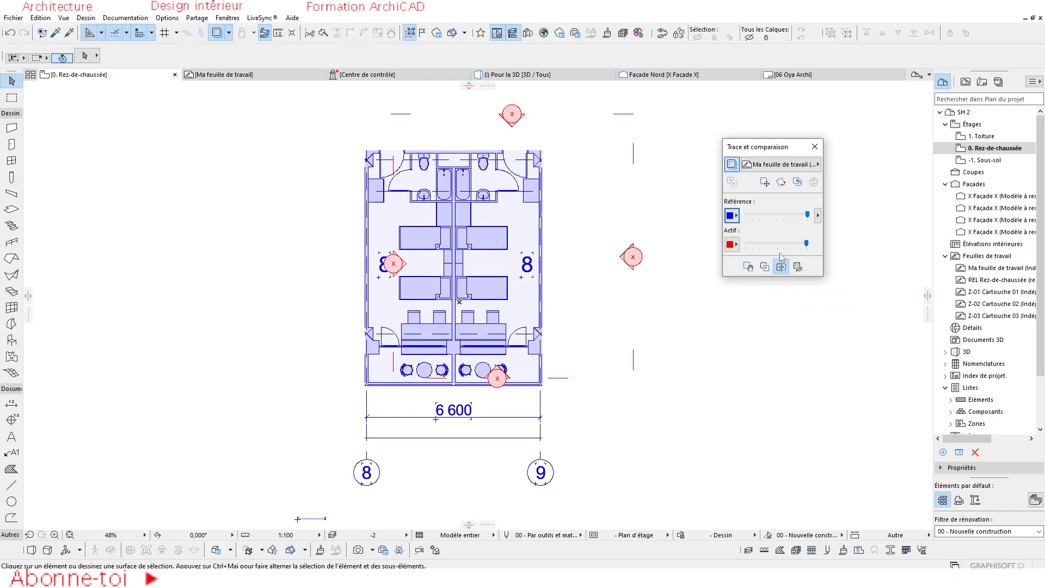
Shift the trace palette slightly away from the plan and lower the active plan's intensity a little.
drag(789, 147, 798, 147)
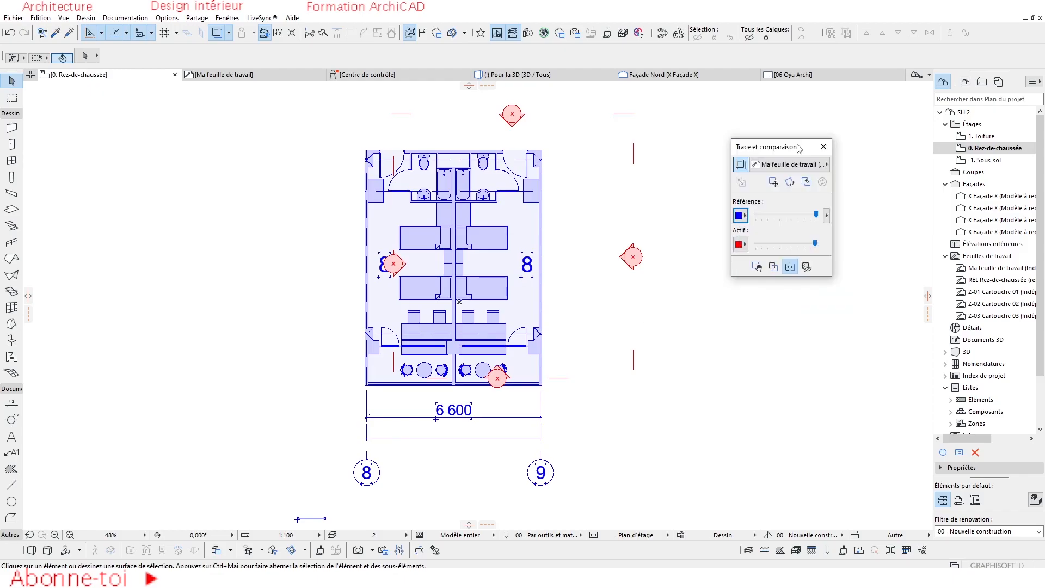
mouse_move(815, 243)
mouse_down()
mouse_move(760, 250)
mouse_move(803, 243)
mouse_up()
scroll(532, 310, up, 2)
scroll(515, 305, down, 3)
middle_drag(506, 306, 555, 298)
scroll(555, 297, up, 2)
scroll(527, 272, up, 2)
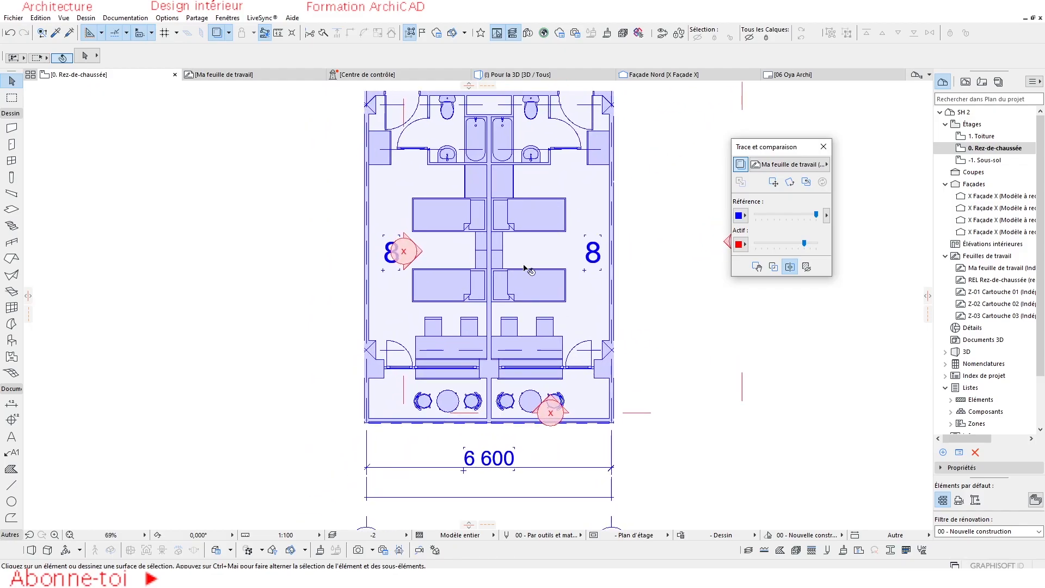
click(772, 181)
scroll(600, 320, down, 3)
scroll(600, 320, up, 2)
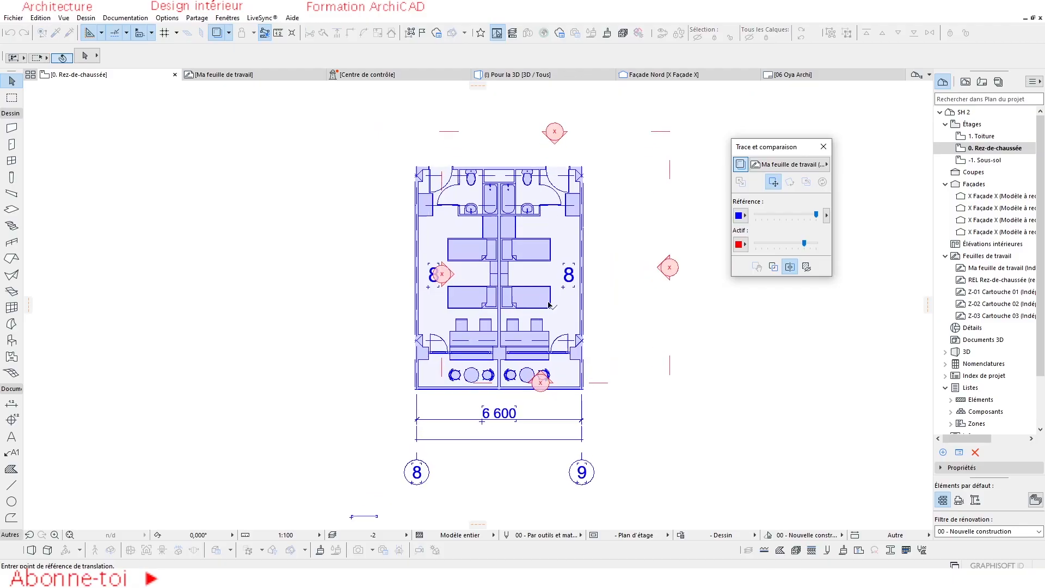
key(Escape)
scroll(607, 315, down, 2)
middle_drag(607, 320, 589, 303)
scroll(544, 278, up, 2)
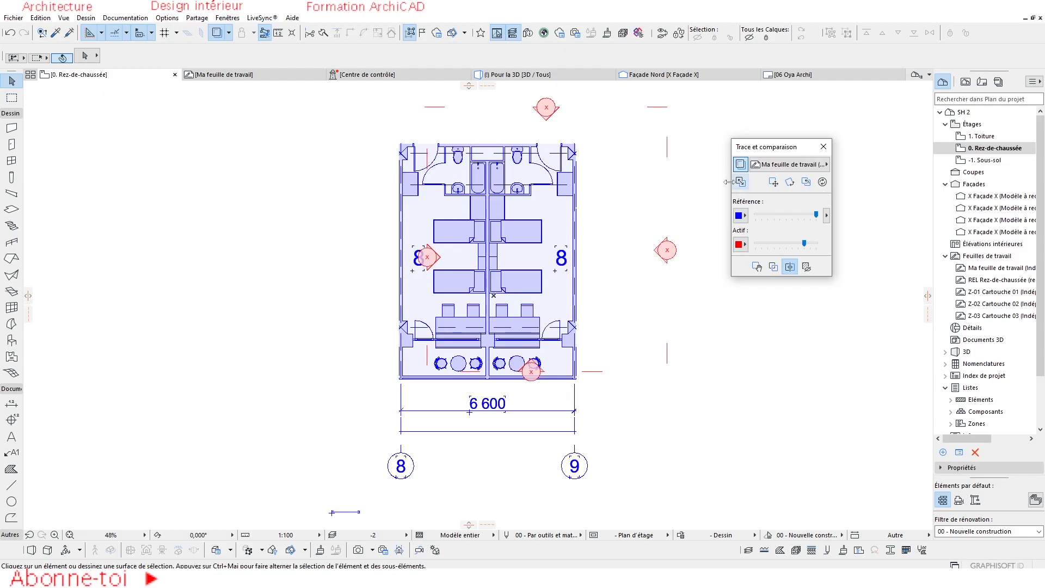
Switch to the worksheet Ma feuille de travail, briefly fade its ground floor reference, and raise the reference's intensity above its original level.
mouse_move(204, 83)
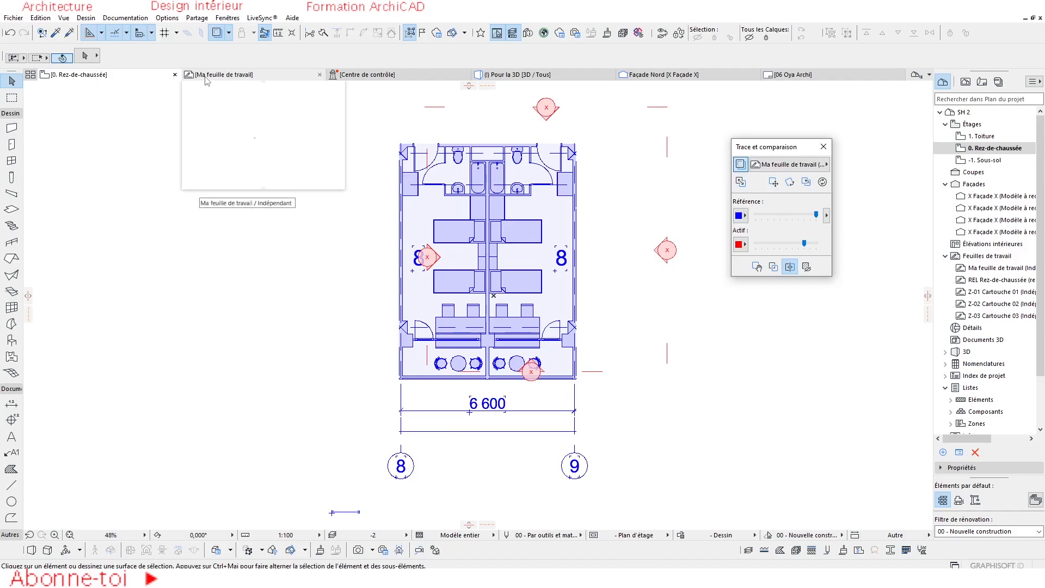
click(238, 76)
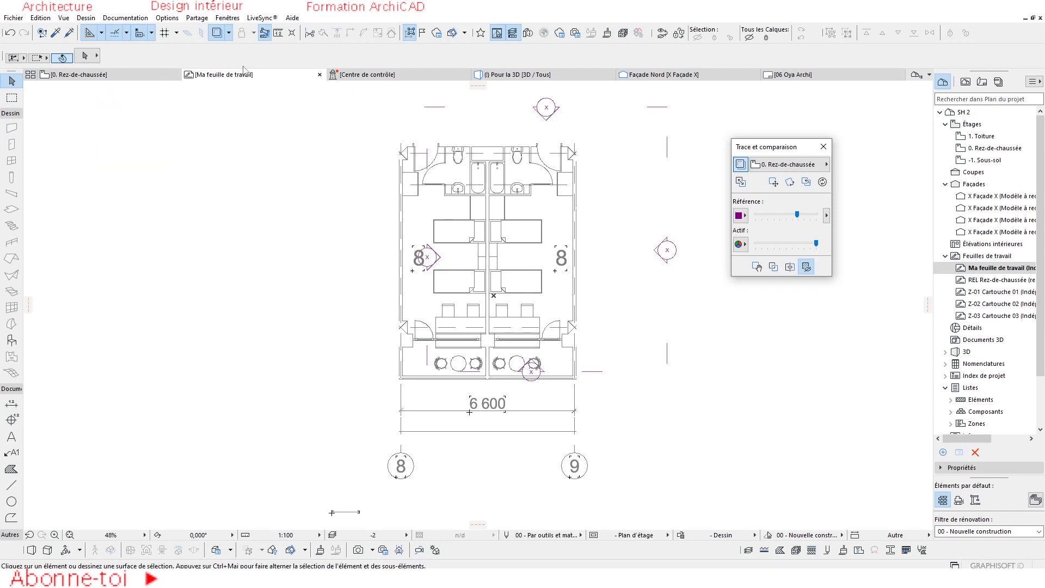
scroll(305, 276, down, 1)
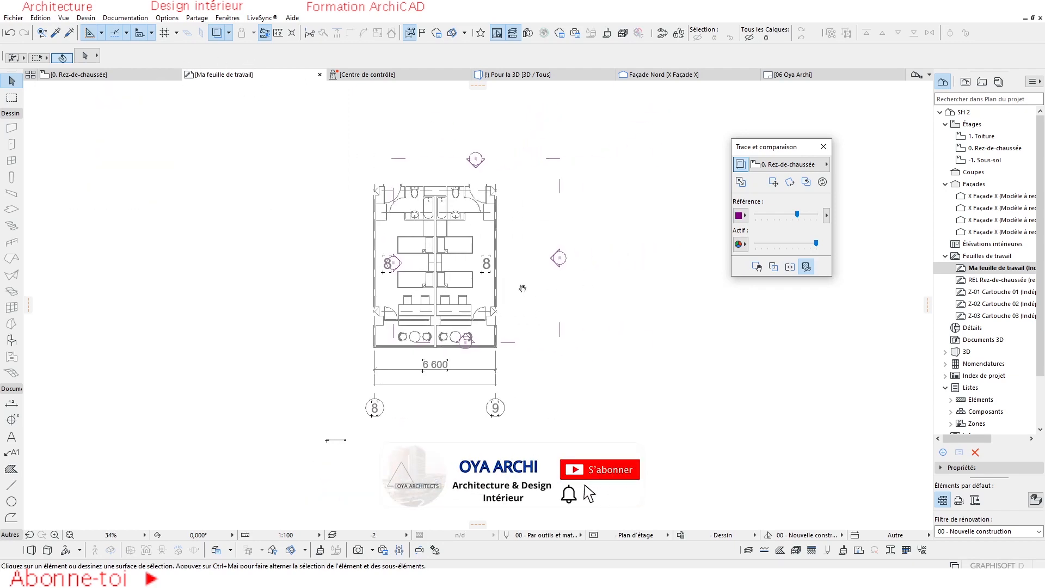
scroll(389, 271, up, 1)
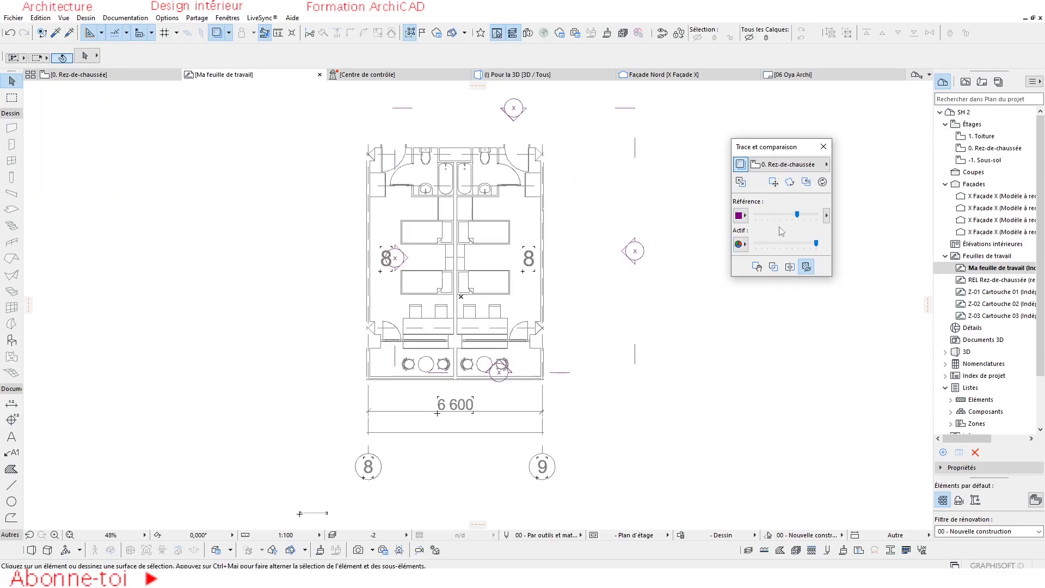
mouse_move(81, 83)
scroll(642, 269, up, 2)
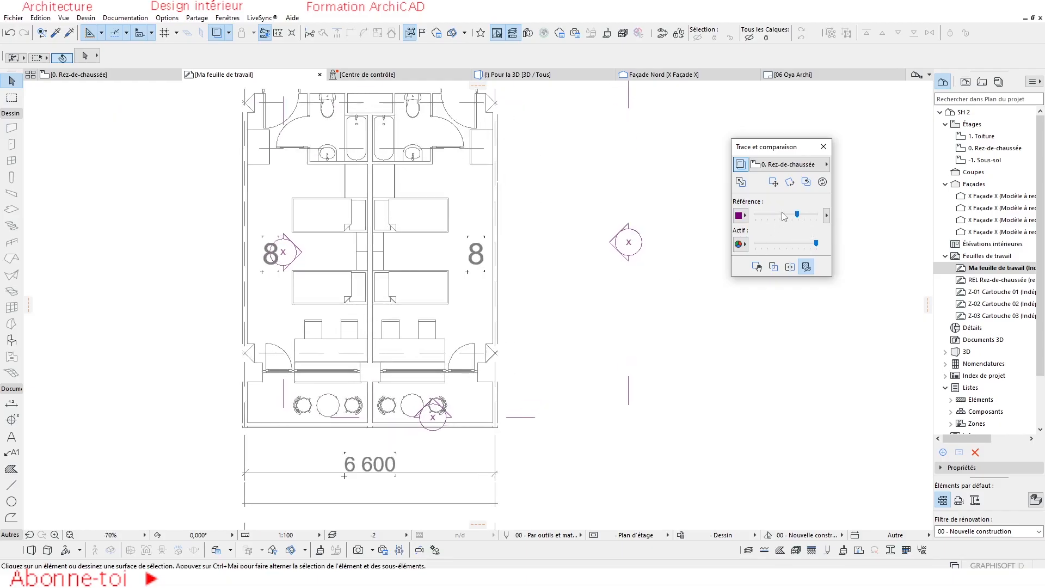
mouse_move(797, 216)
mouse_down()
mouse_move(759, 216)
mouse_move(786, 215)
mouse_up()
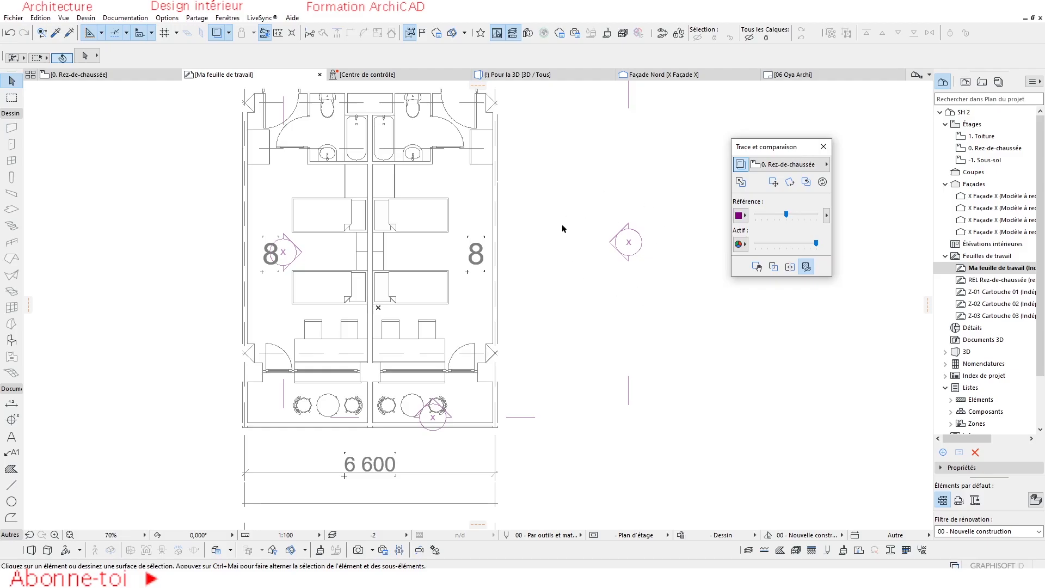
mouse_move(786, 214)
mouse_down()
mouse_move(757, 215)
mouse_move(804, 216)
mouse_move(784, 246)
mouse_move(762, 246)
mouse_move(823, 251)
mouse_move(781, 243)
mouse_move(798, 245)
mouse_up()
Colour the active worksheet uniform green and change it to uniform blue.
click(743, 245)
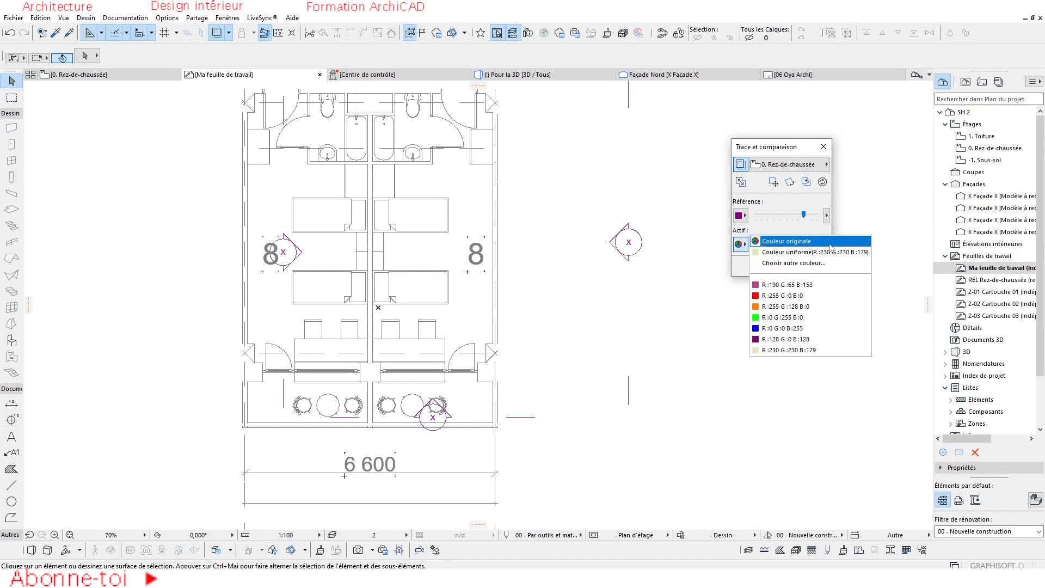
click(781, 317)
scroll(607, 374, down, 1)
click(740, 244)
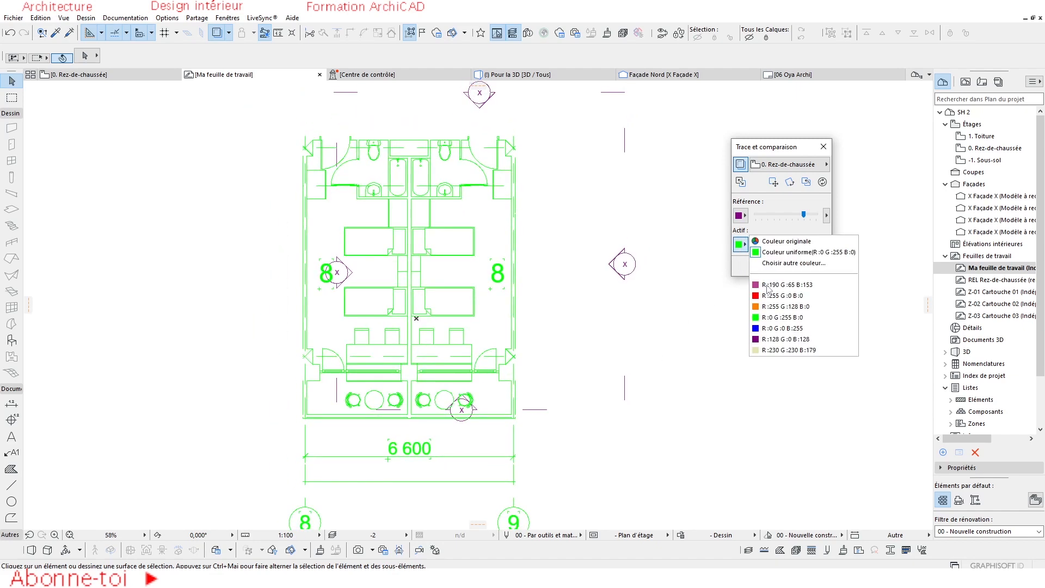
click(779, 330)
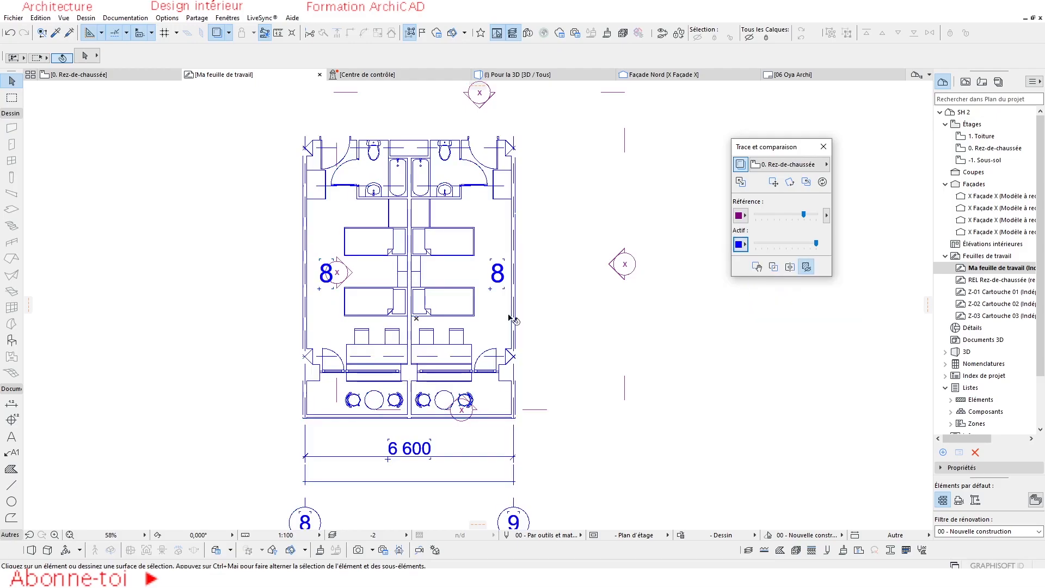
Colour the worksheet's ground floor reference red, and fade the active worksheet before restoring its maximum intensity.
scroll(512, 317, down, 1)
click(740, 216)
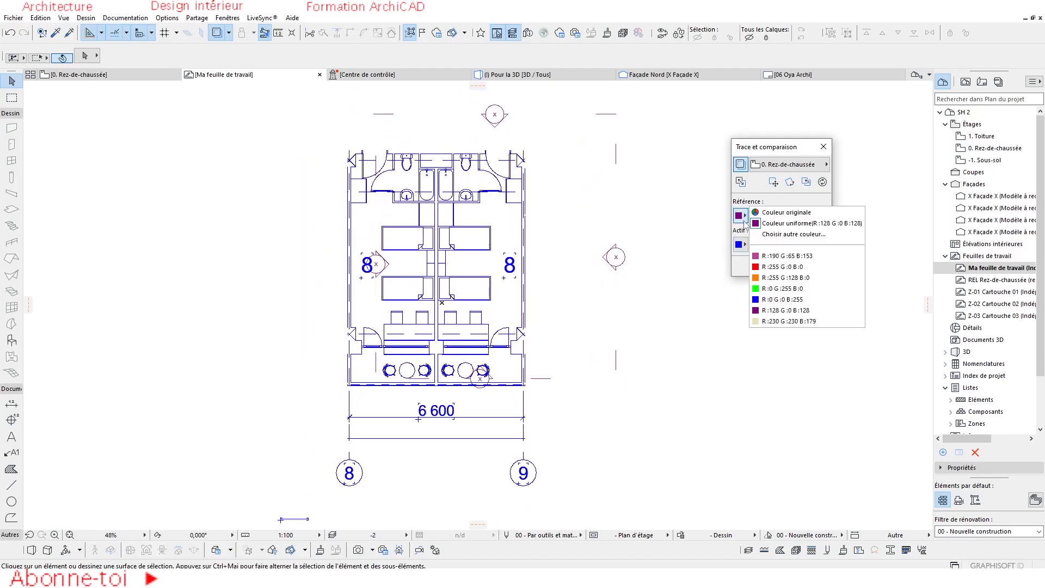
click(779, 259)
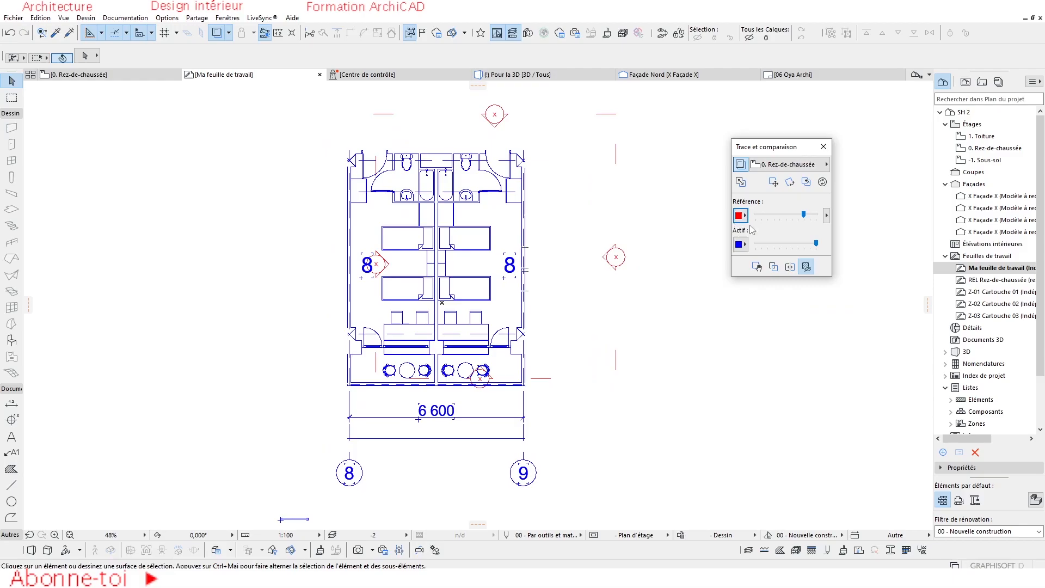
mouse_move(815, 243)
mouse_down()
mouse_move(758, 246)
mouse_move(823, 250)
mouse_move(754, 246)
mouse_up()
mouse_move(784, 247)
mouse_down()
mouse_move(819, 248)
mouse_move(754, 246)
mouse_move(827, 252)
mouse_up()
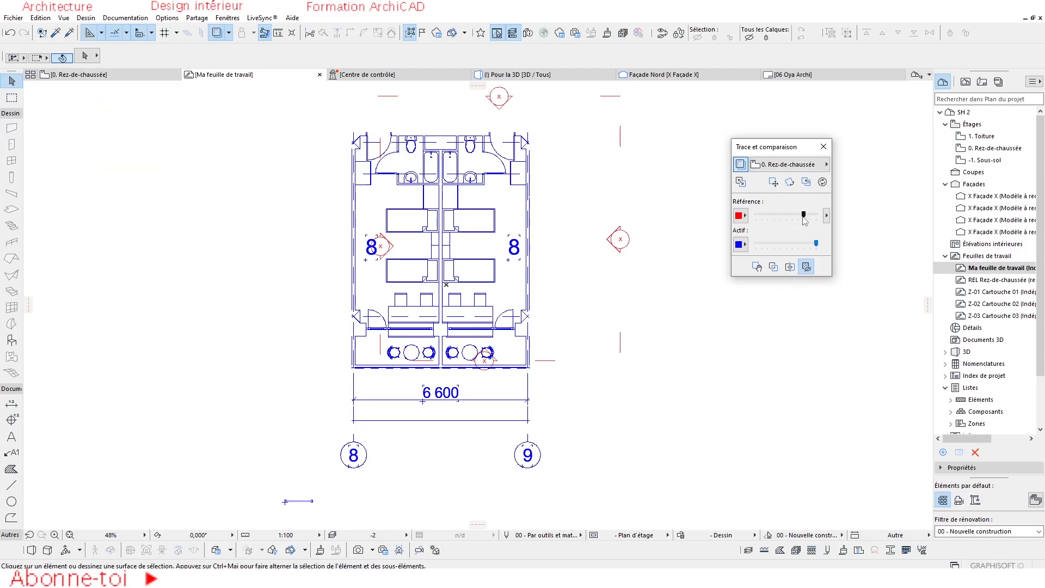
mouse_move(803, 214)
mouse_down()
mouse_move(773, 213)
mouse_move(806, 213)
mouse_up()
Swap the active and reference views to return to the ground floor with the worksheet traced beneath it.
click(740, 181)
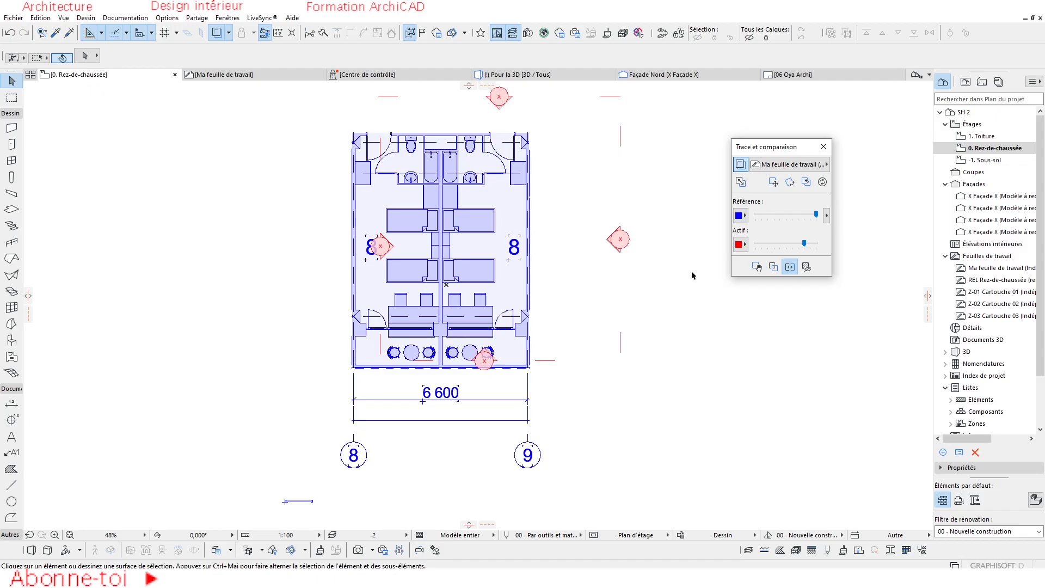
scroll(549, 321, down, 2)
middle_drag(531, 314, 506, 288)
scroll(479, 258, up, 2)
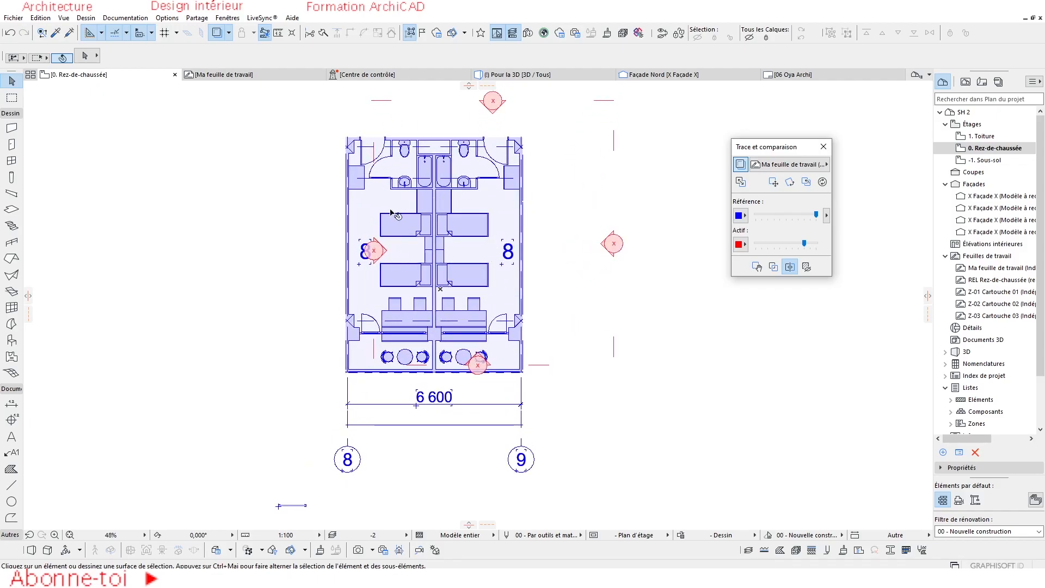